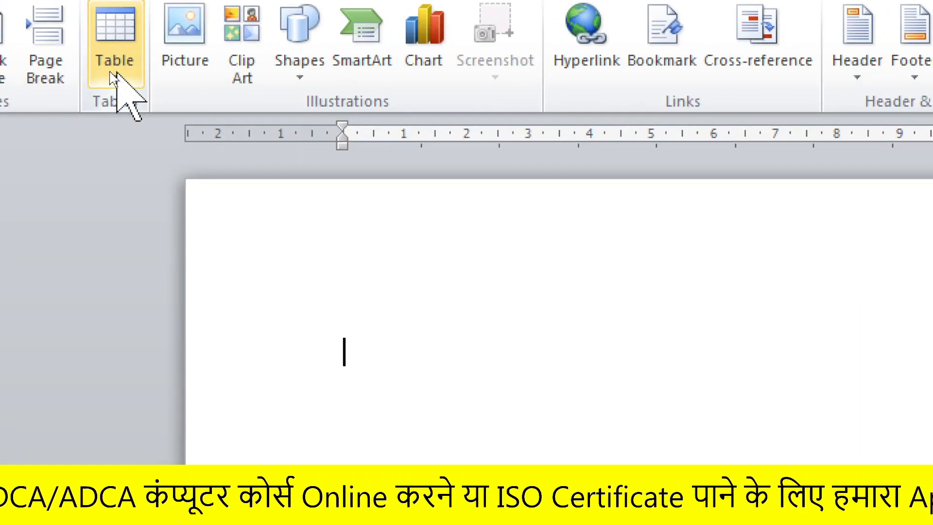
- Insert a table with nine columns and seven rows at the start of the page
left_click(113, 75)
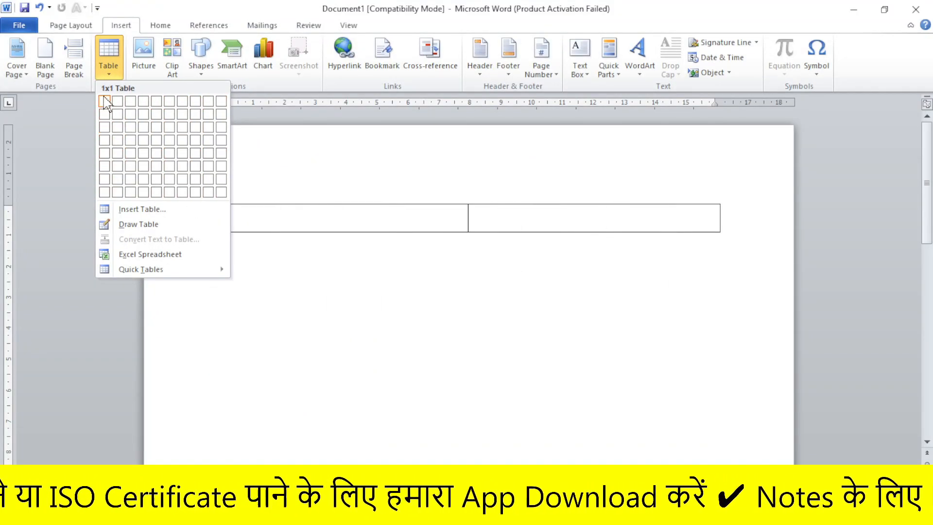
left_click(212, 182)
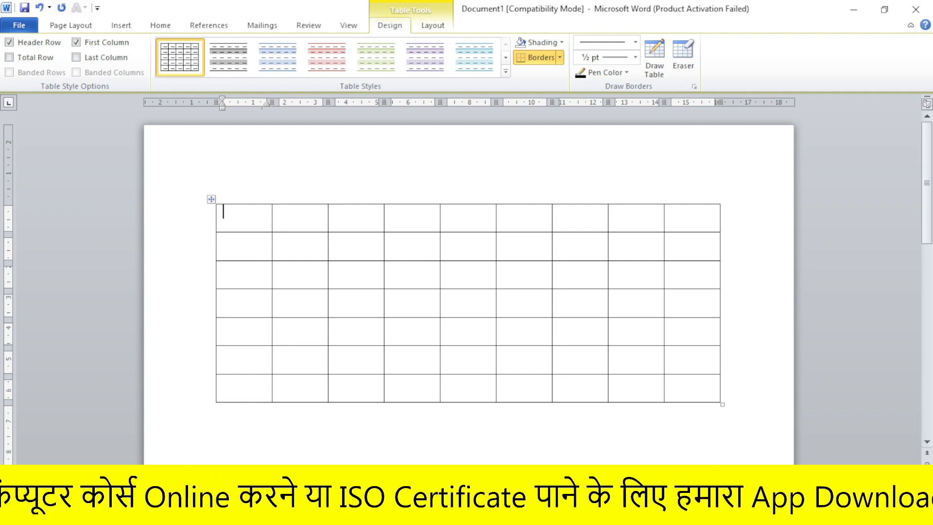
- Select the table's first row, first column and second column in turn, and clear the selection
left_click_drag(233, 217, 709, 214)
left_click_drag(247, 221, 246, 389)
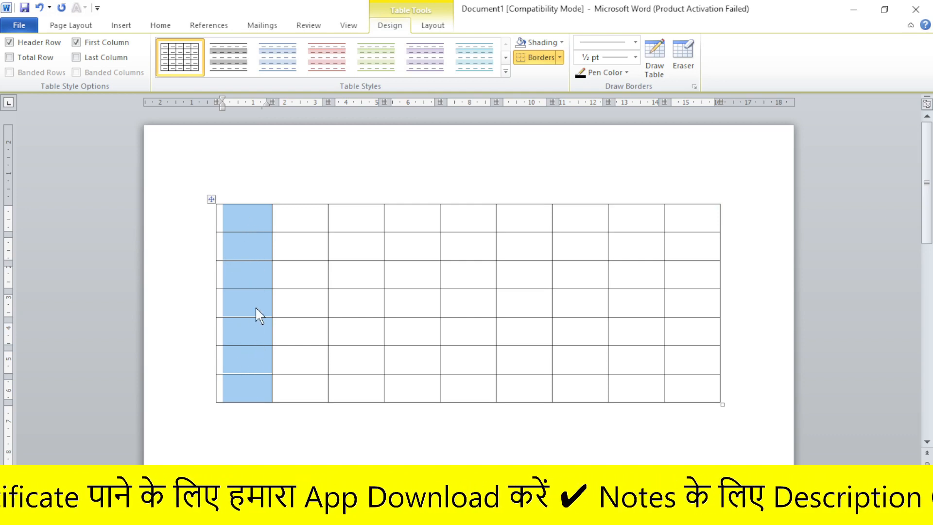
left_click(304, 197)
left_click(243, 217)
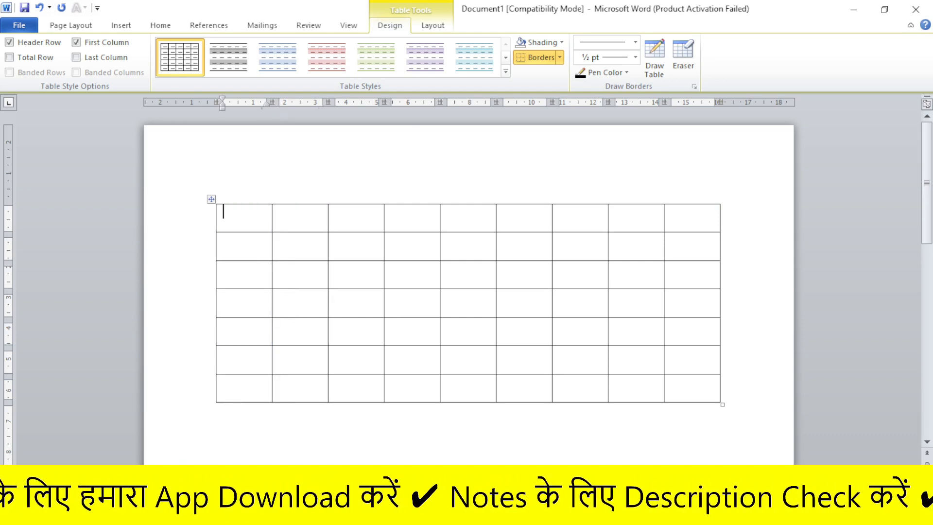
key("alt+shift+End")
left_click(232, 255)
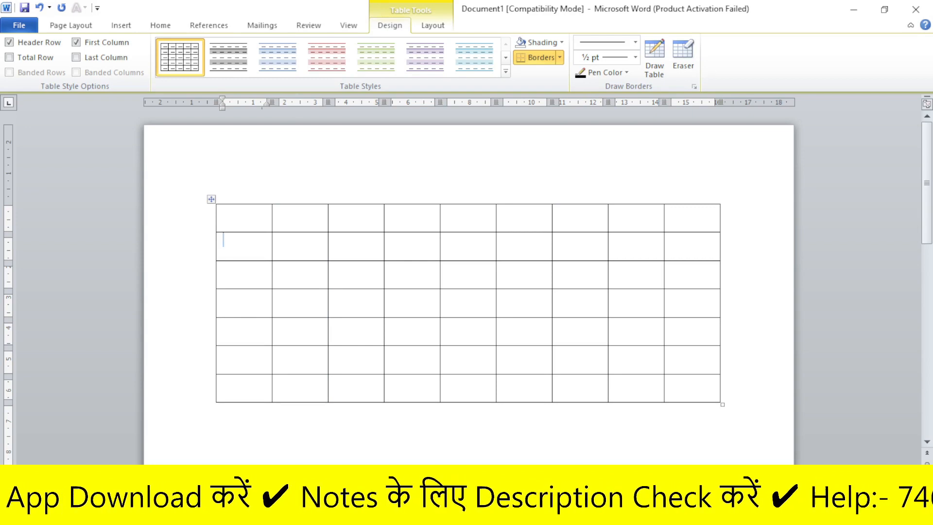
- Select the second and third rows and individual columns one at a time, and place the cursor below the table
left_click_drag(228, 247, 704, 250)
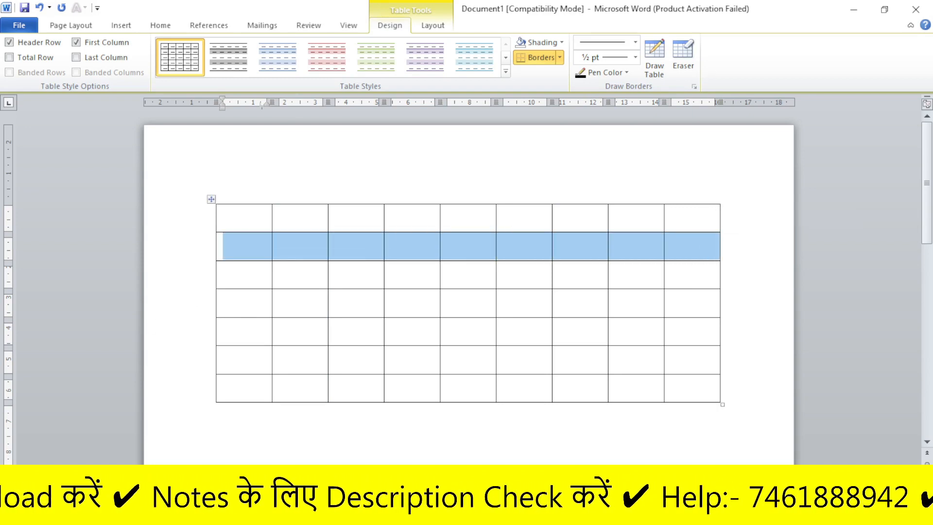
left_click_drag(231, 273, 695, 276)
left_click(409, 200)
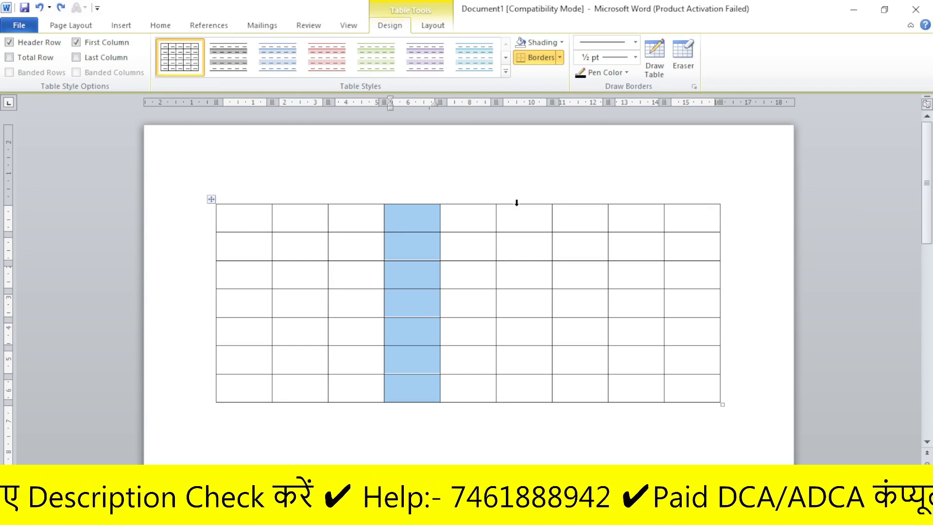
left_click_drag(500, 209, 496, 451)
left_click(496, 451)
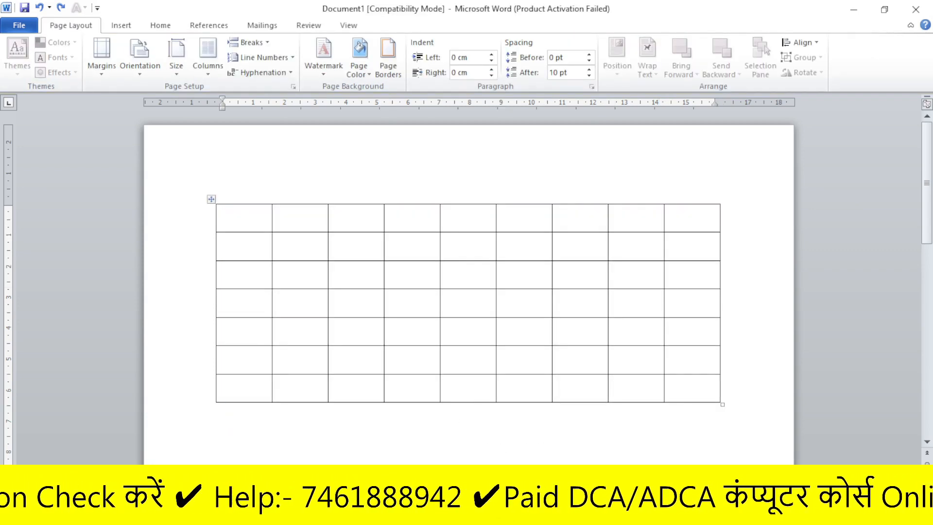
- Select the cells of the table's first column from the first row downward, and clear the selection
left_click_drag(235, 214, 234, 437)
left_click(234, 432)
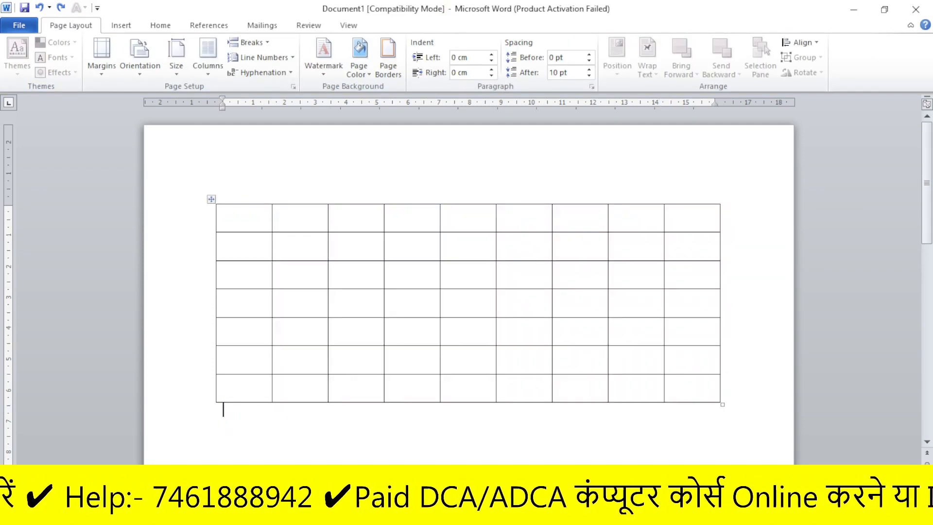
left_click_drag(235, 214, 253, 398)
left_click(329, 452)
- Select the first row, the second column and the whole table one after another, and clear the selection
left_click_drag(238, 216, 708, 225)
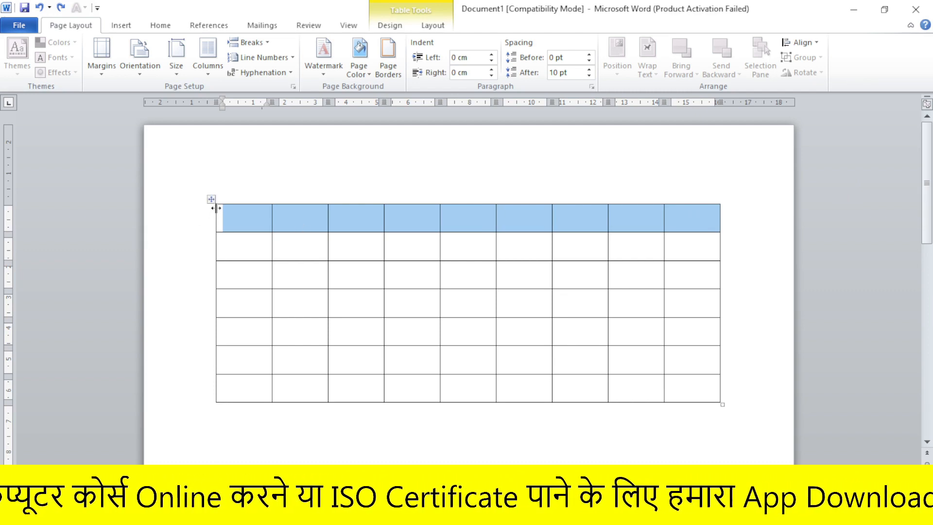
left_click(287, 201)
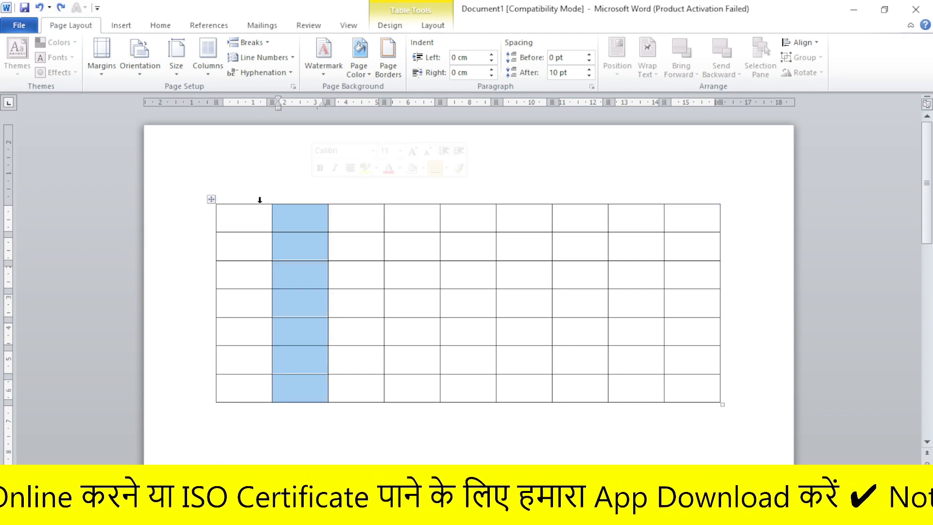
left_click(381, 427)
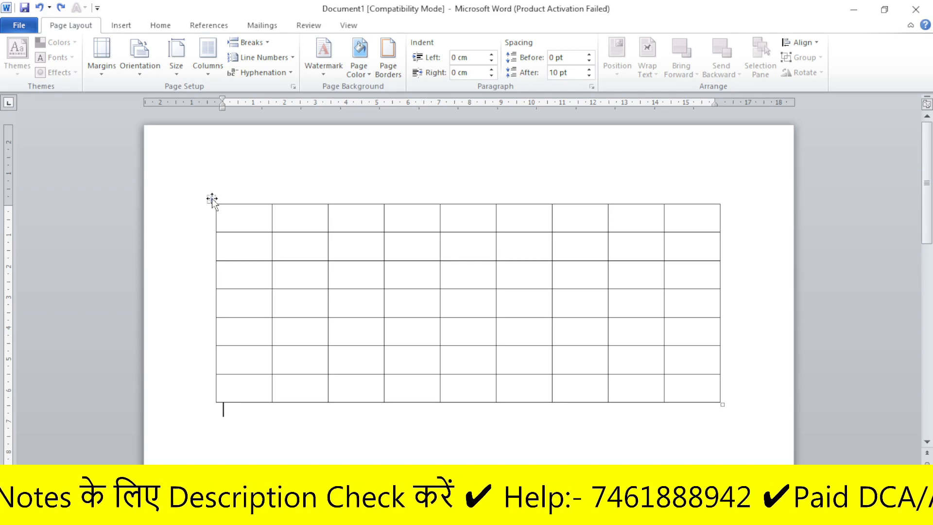
left_click(211, 199)
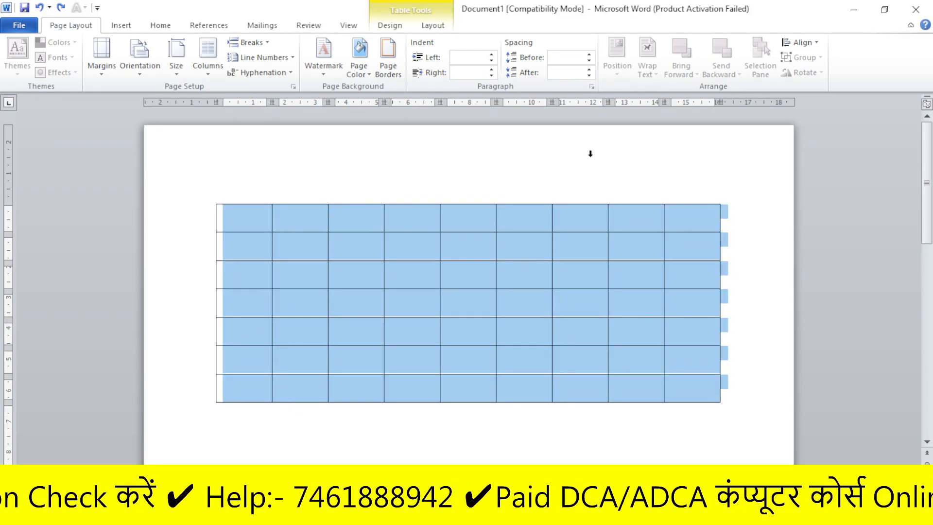
left_click(459, 233)
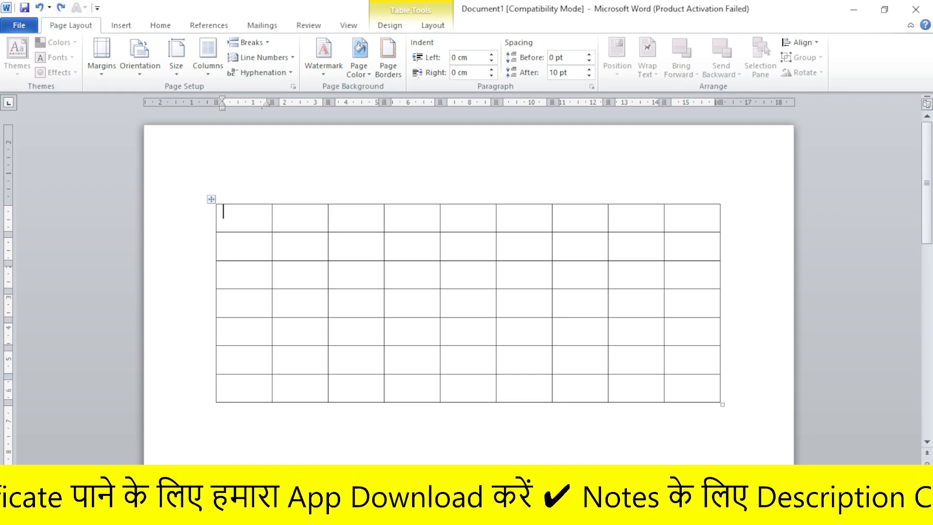
- Fill first-row cells with "Fytrf7wteufgvb" in column one, "dfnckjbhsdgh" in column three, and "Df" and "klrjhntfoiuw" on two lines in column four
left_click_drag(246, 219, 288, 225)
left_click(263, 217)
type("Fytrf7wteufgvb")
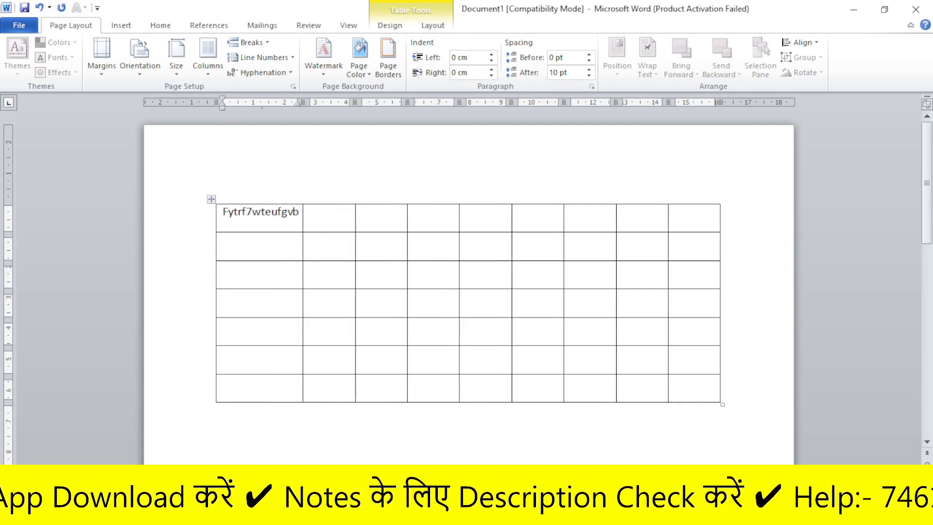
left_click(374, 214)
type("dfnckjbhsdgh")
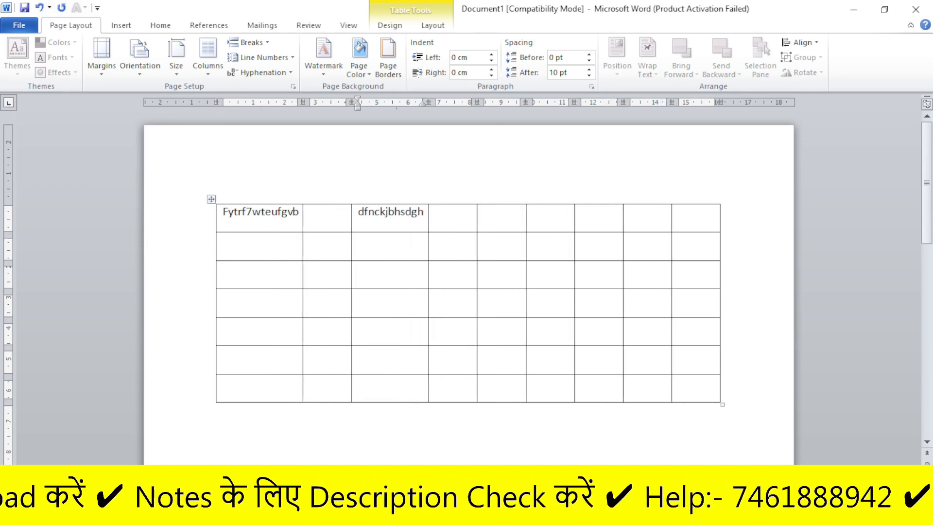
key("Tab")
type("df")
key("Return")
type("klrjhntfoiuw")
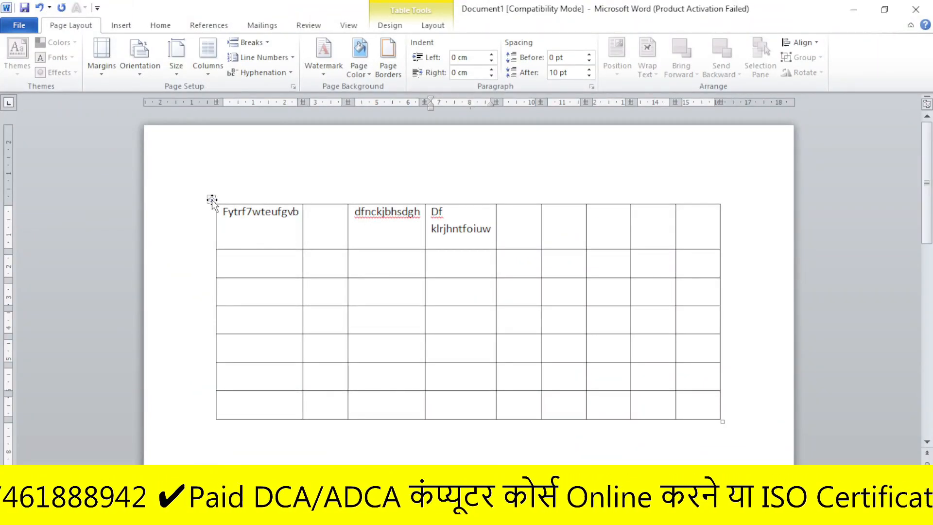
- Clear the text from every table cell, and delete the entire table from the page
left_click(212, 200)
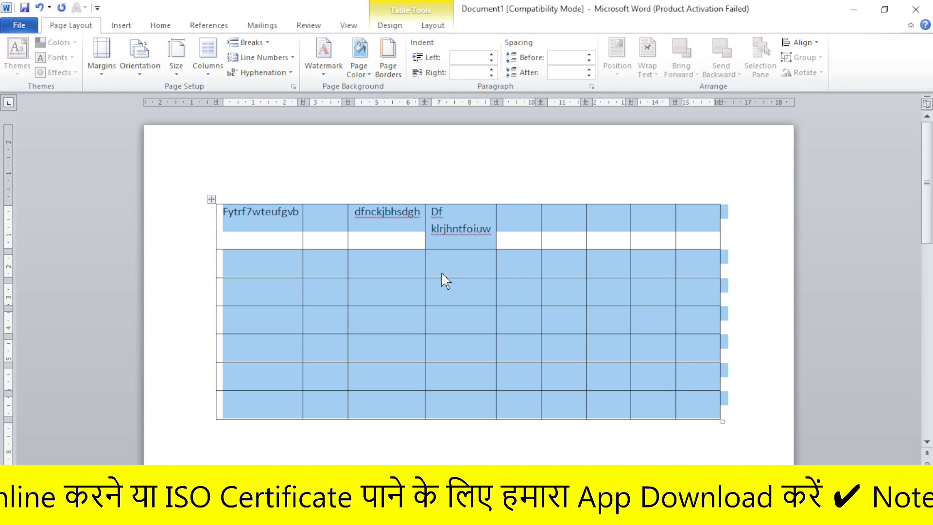
key("Delete")
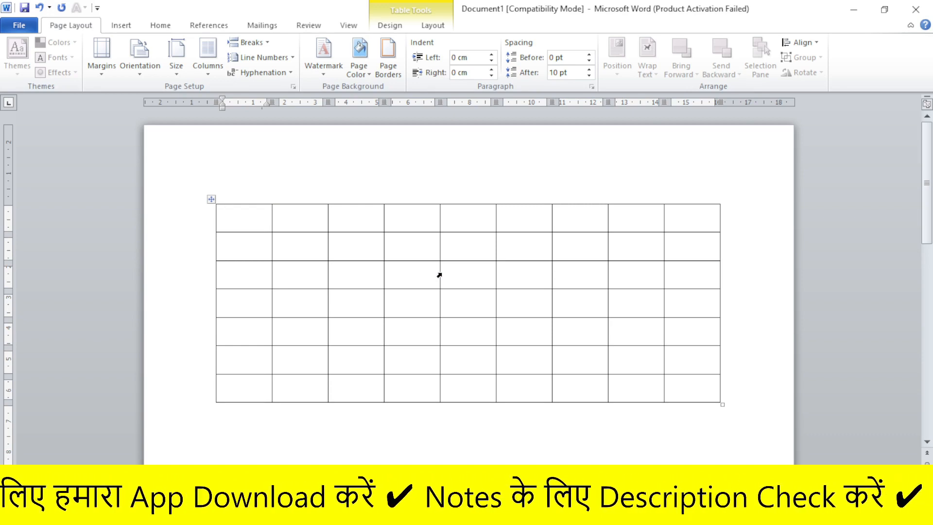
left_click(212, 201)
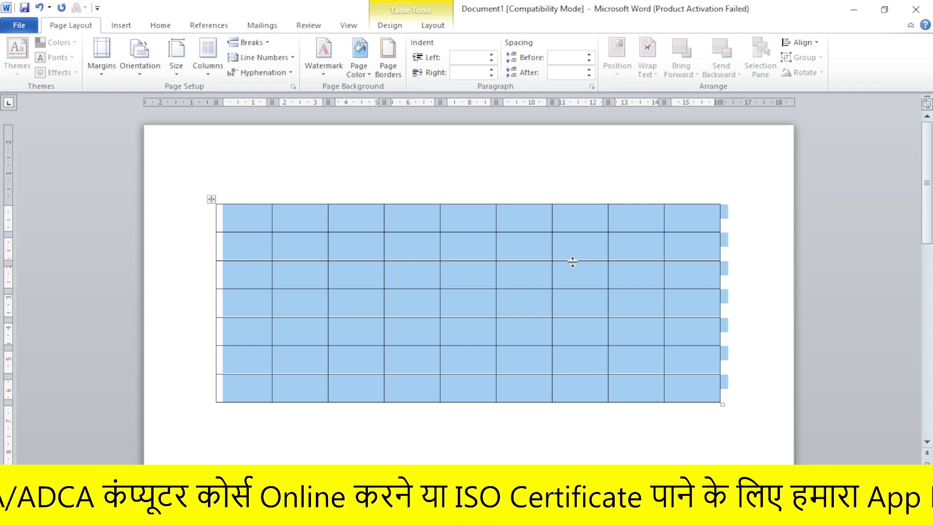
key("BackSpace")
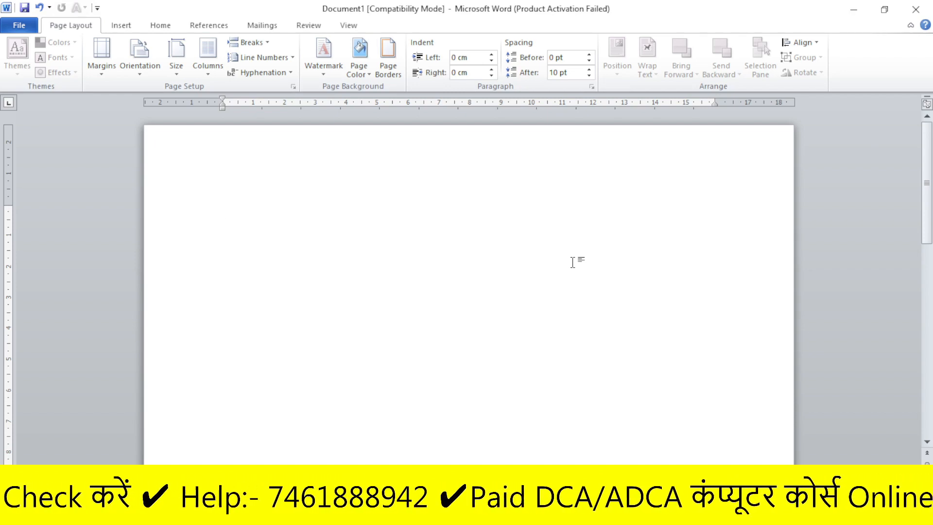
- Insert a table with five columns and five rows on the empty page
left_click(121, 25)
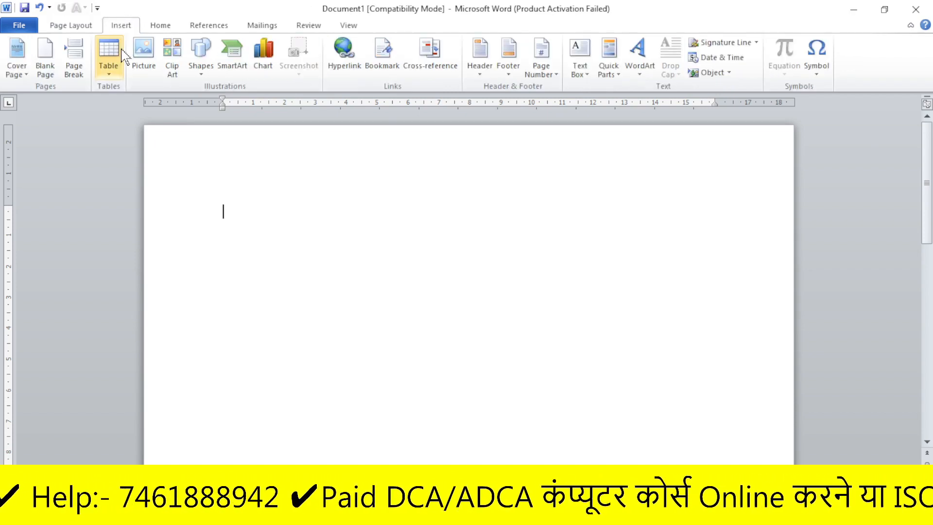
left_click(114, 73)
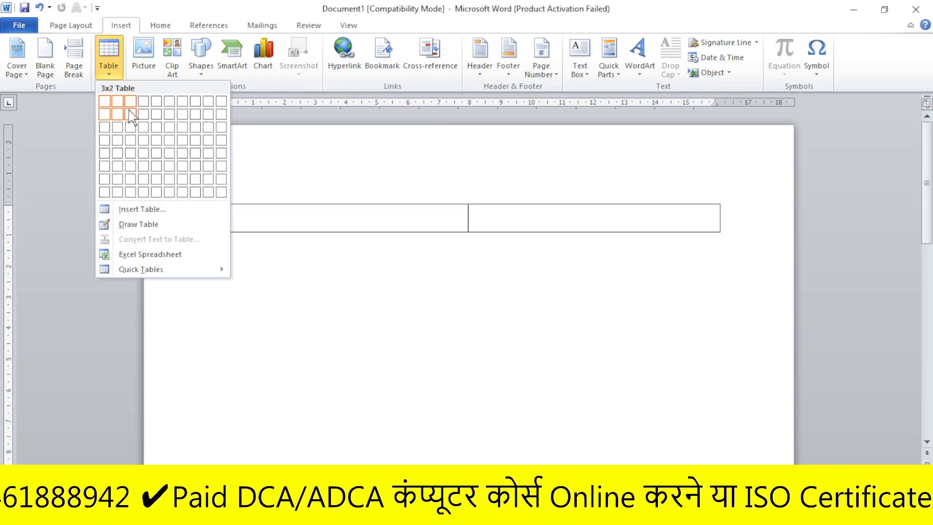
left_click(162, 150)
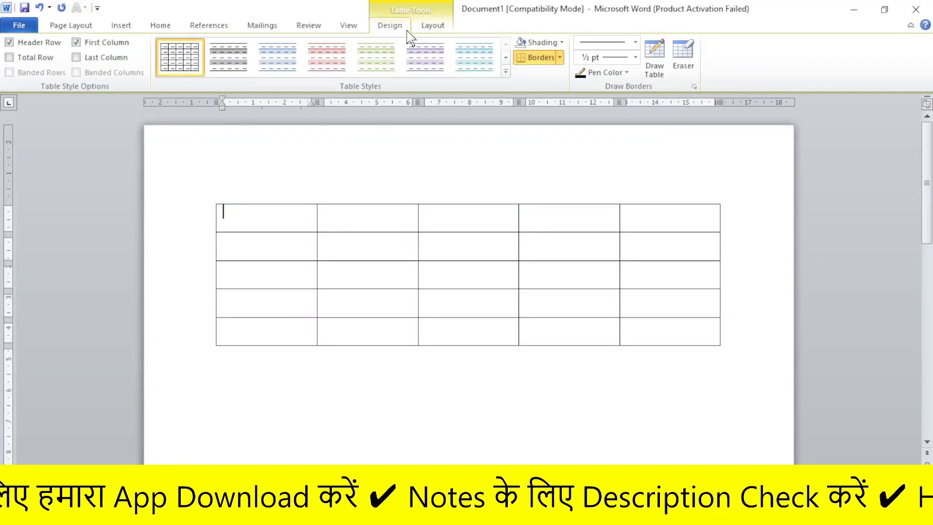
- Delete the whole five-by-five table from the page
mouse_move(257, 212)
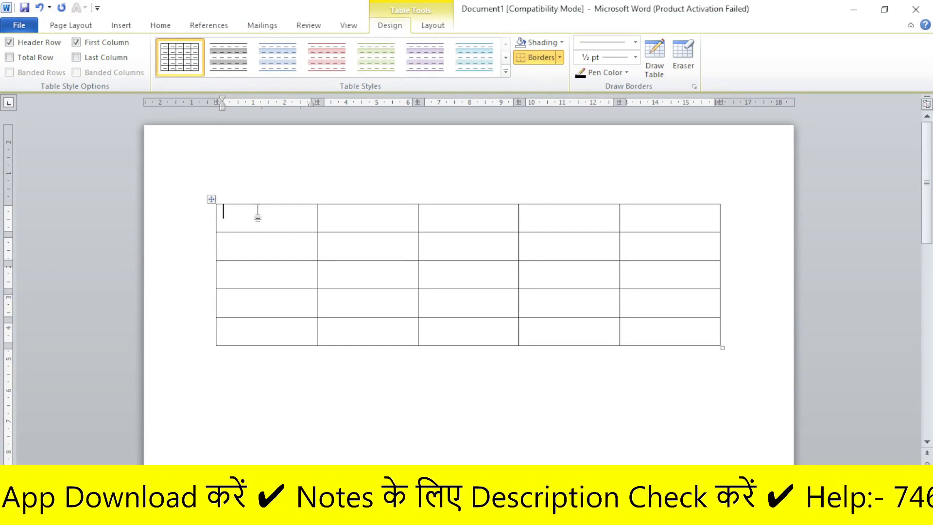
left_click(212, 200)
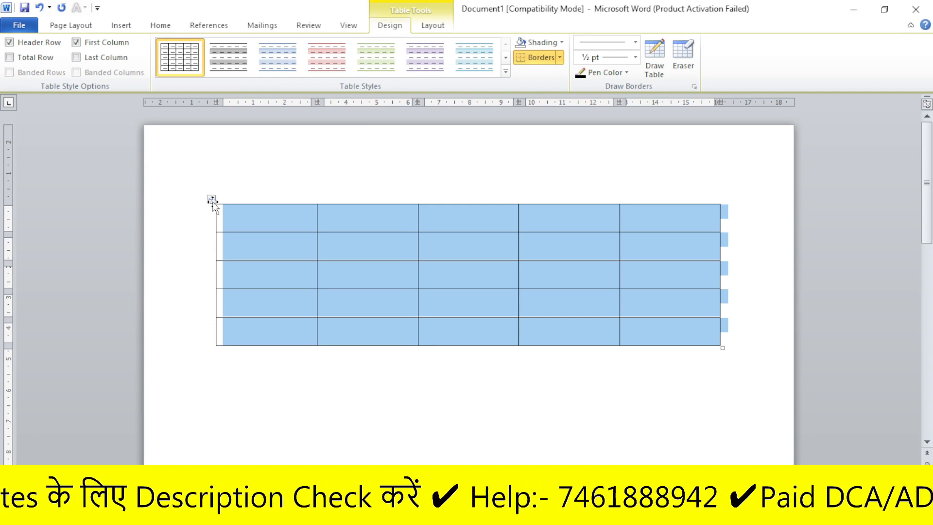
key("BackSpace")
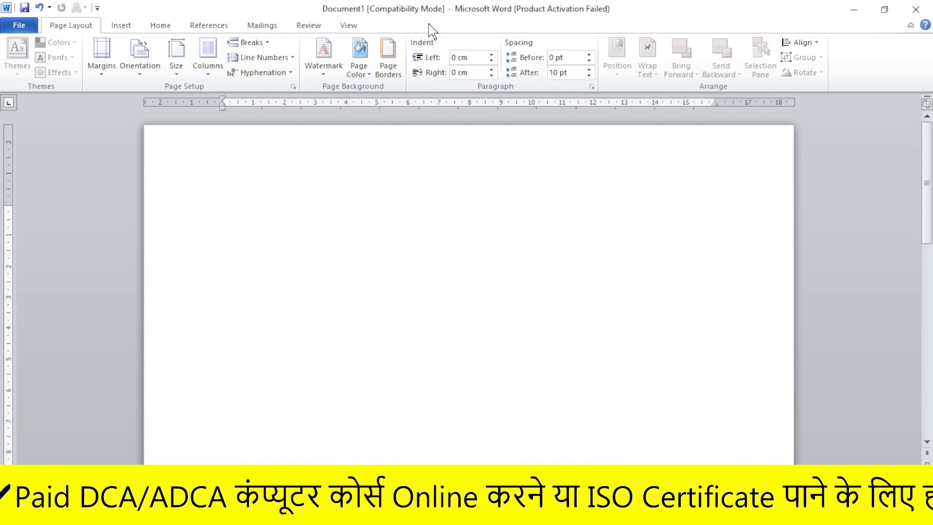
- Insert a table with six columns and four rows on the empty page
left_click(122, 26)
left_click(108, 68)
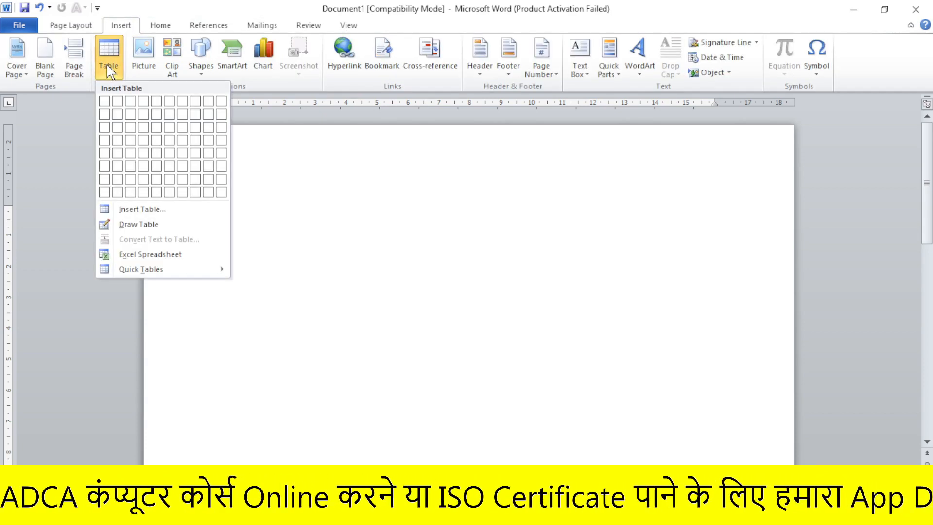
left_click(170, 141)
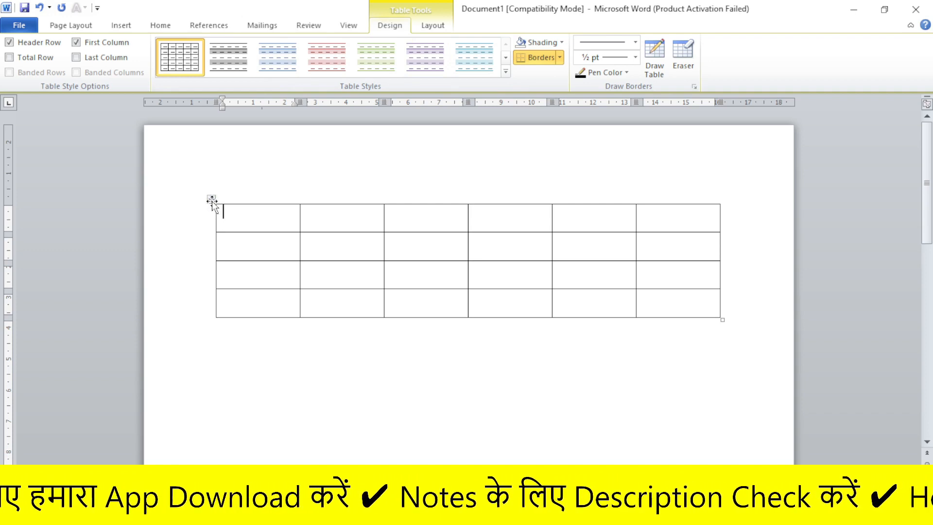
- Resize the whole table proportionally so that each cell is about 2.4 cm wide and 1 cm high
left_click(212, 199)
left_click(292, 306)
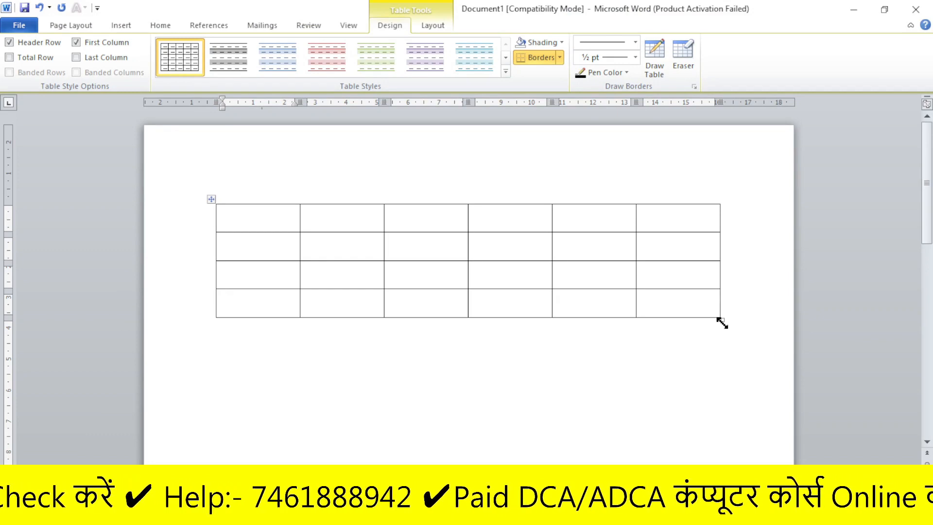
left_click(722, 324)
left_click_drag(722, 324, 509, 281)
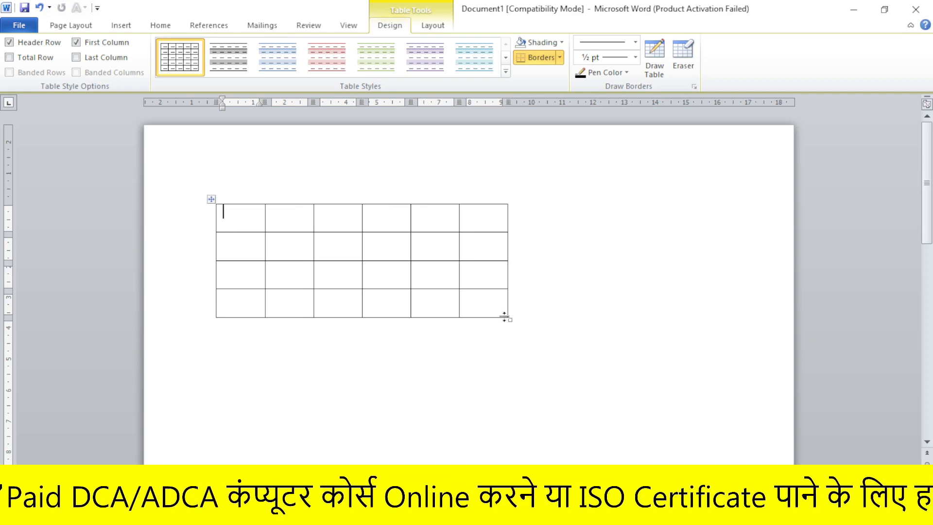
left_click_drag(509, 319, 657, 329)
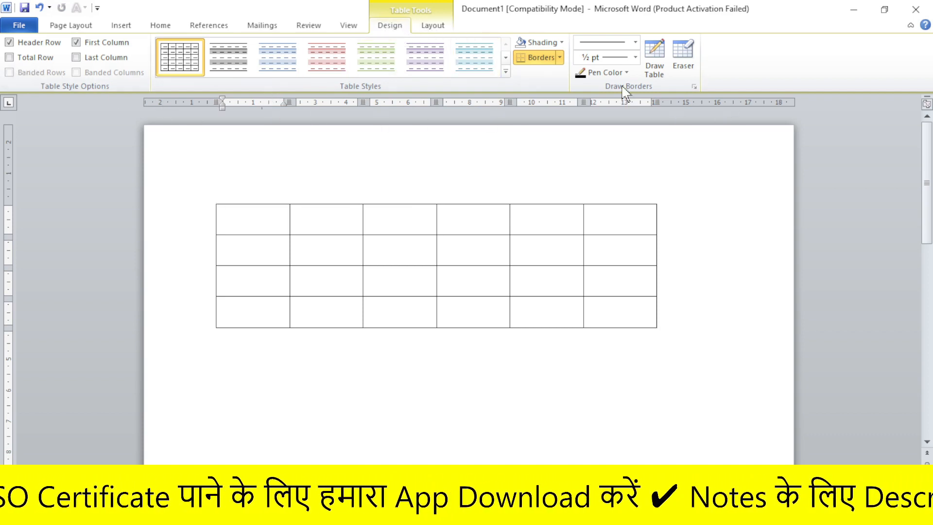
- Look over the table layout and design tools, and delete the whole six-column, four-row table from the page
left_click(434, 27)
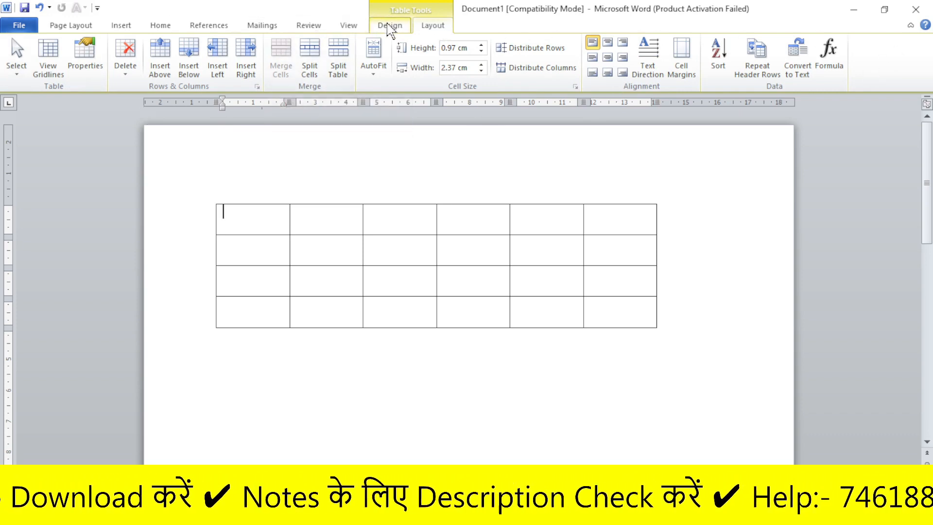
left_click(390, 25)
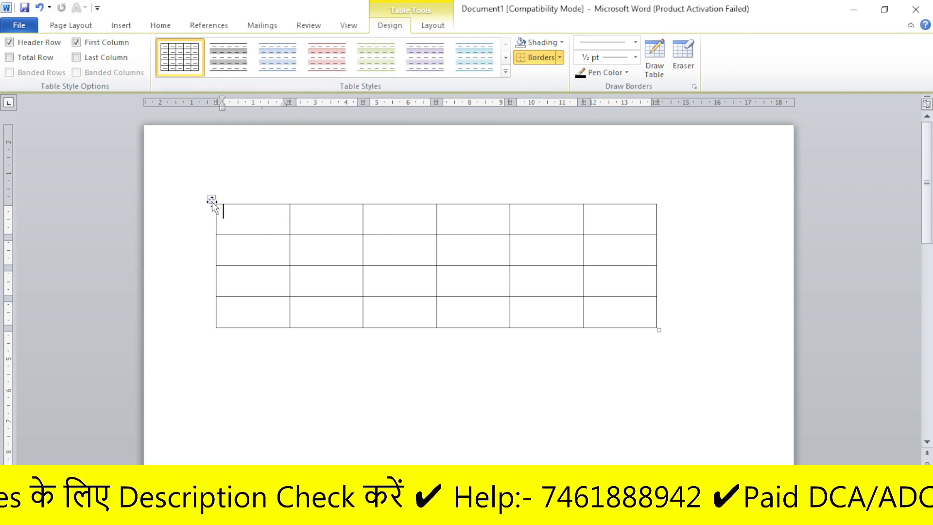
left_click(211, 199)
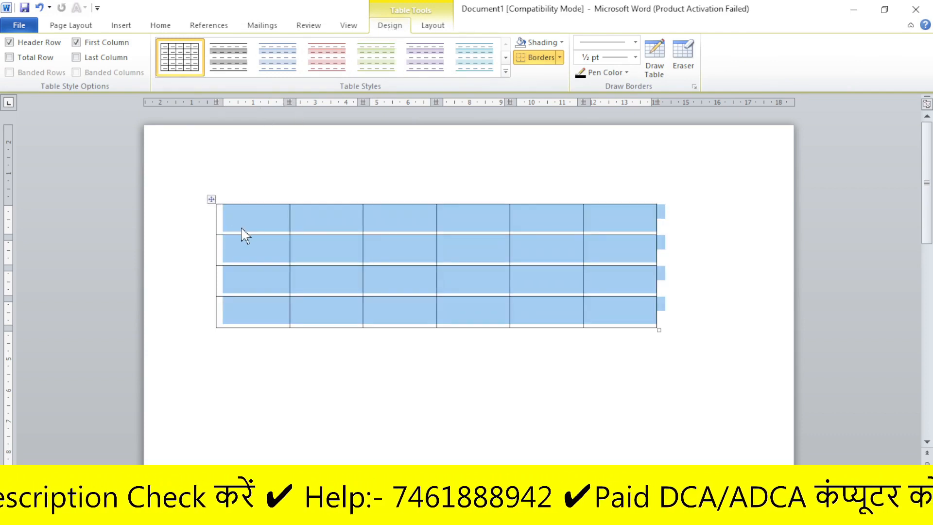
key("BackSpace")
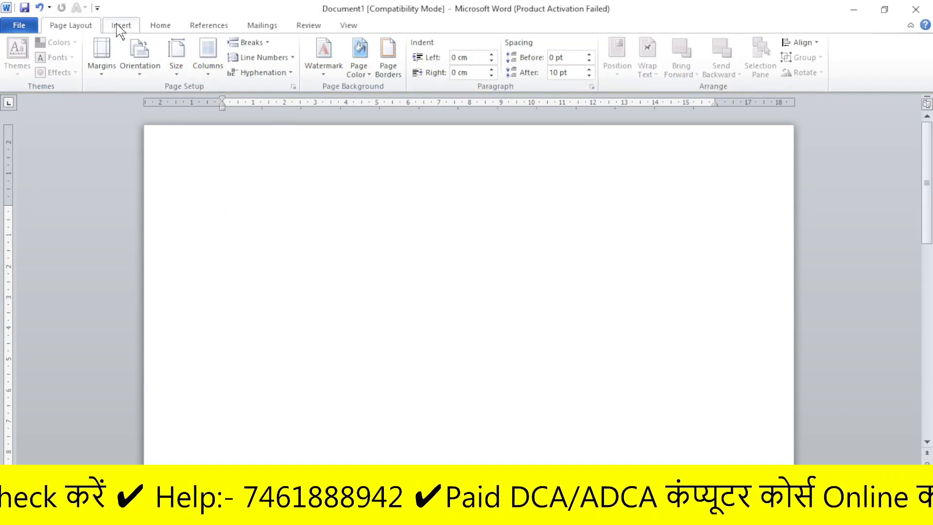
- Insert a table with ten columns and eight rows on the empty page
left_click(120, 28)
left_click(107, 73)
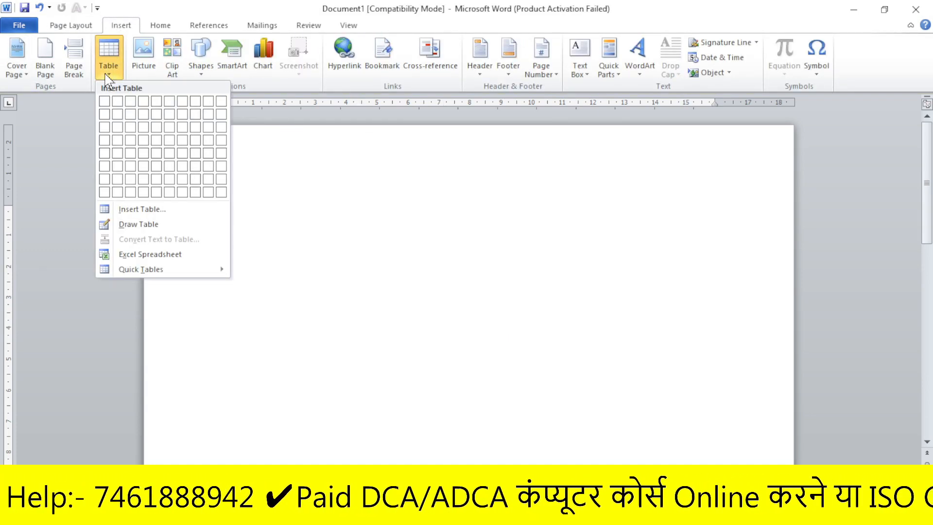
left_click(228, 195)
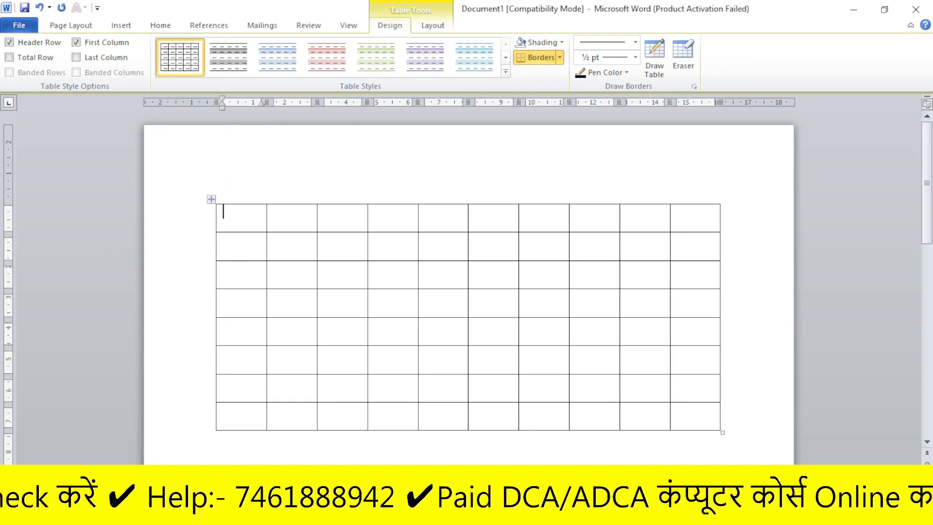
- Go through the table's columns by selecting each one in turn, from the first to the tenth, and clear the selection
left_click_drag(239, 216, 243, 418)
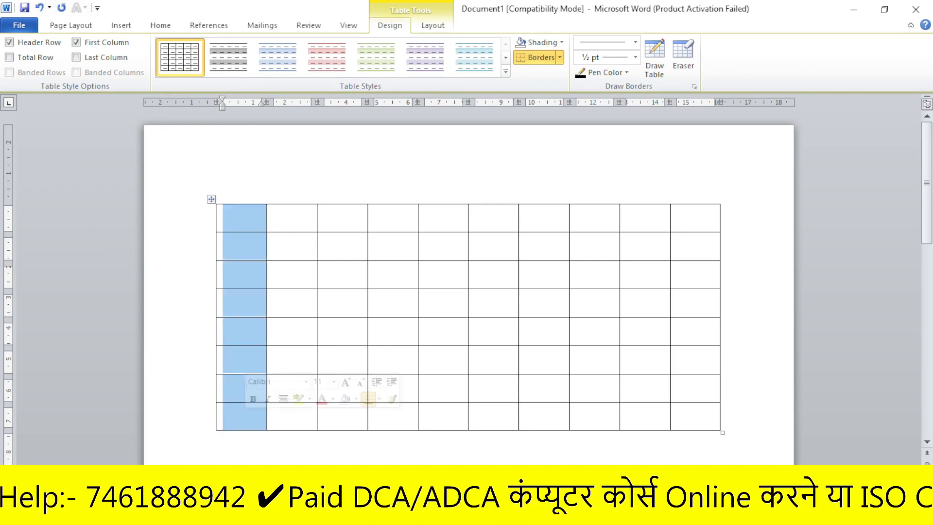
left_click_drag(290, 217, 292, 417)
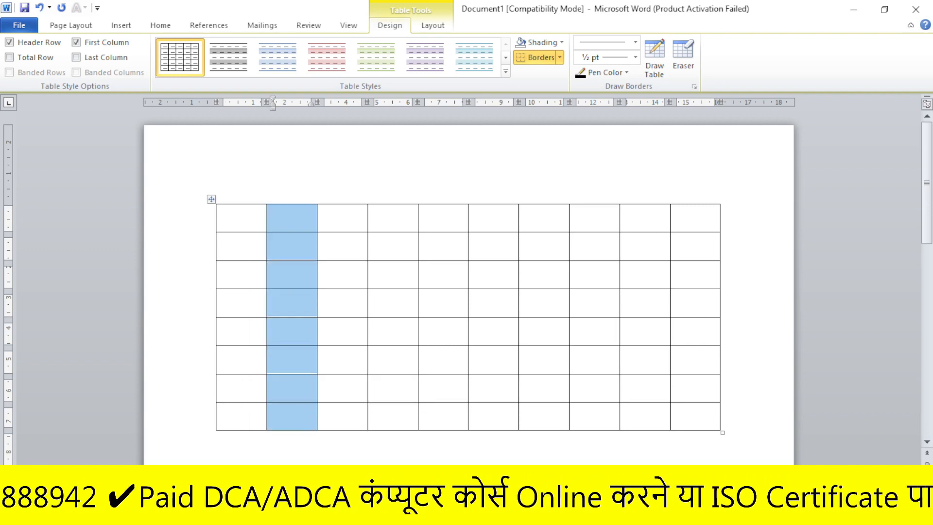
left_click_drag(340, 217, 343, 417)
left_click_drag(389, 217, 392, 417)
left_click_drag(439, 217, 442, 417)
left_click_drag(490, 217, 492, 417)
left_click_drag(540, 217, 542, 417)
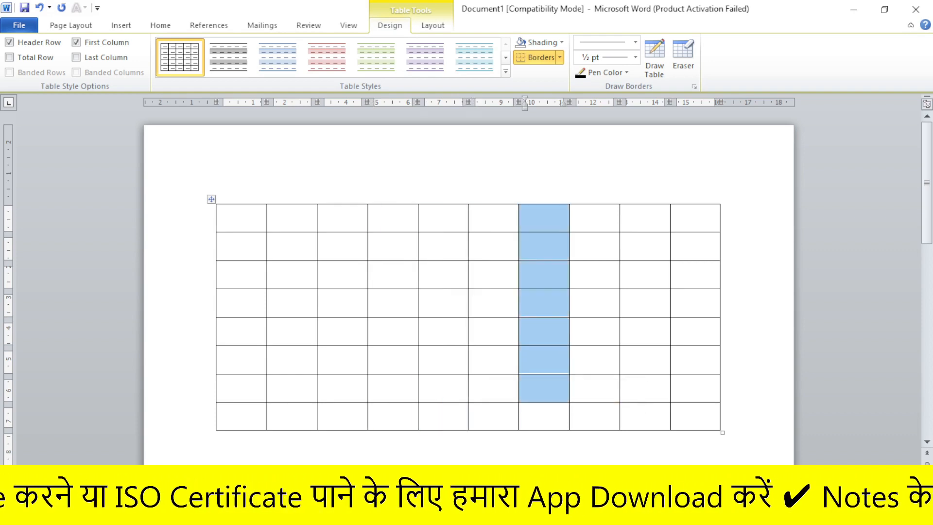
left_click_drag(590, 217, 593, 418)
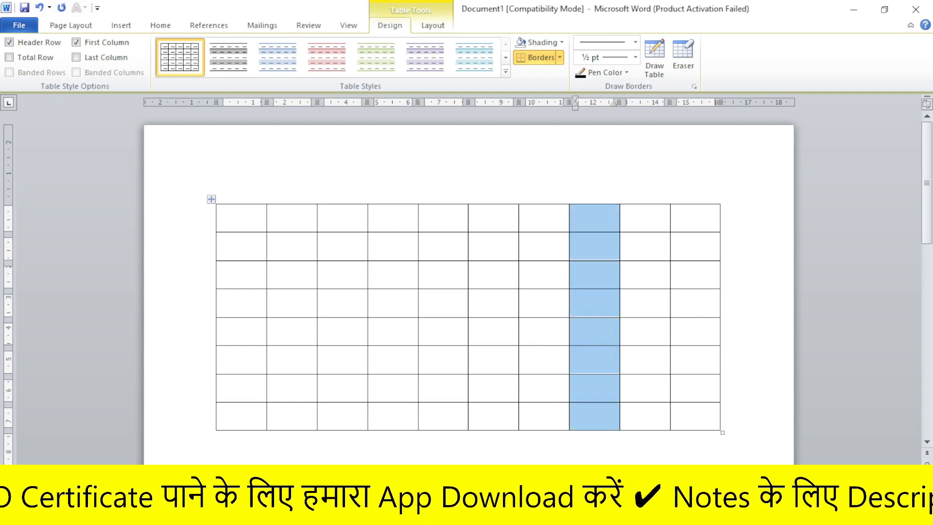
left_click_drag(641, 218, 644, 394)
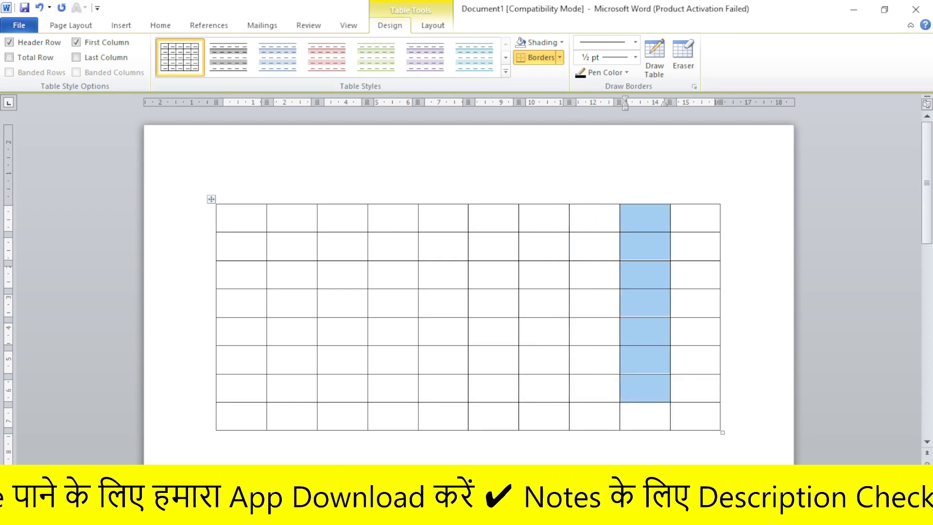
left_click_drag(693, 217, 695, 388)
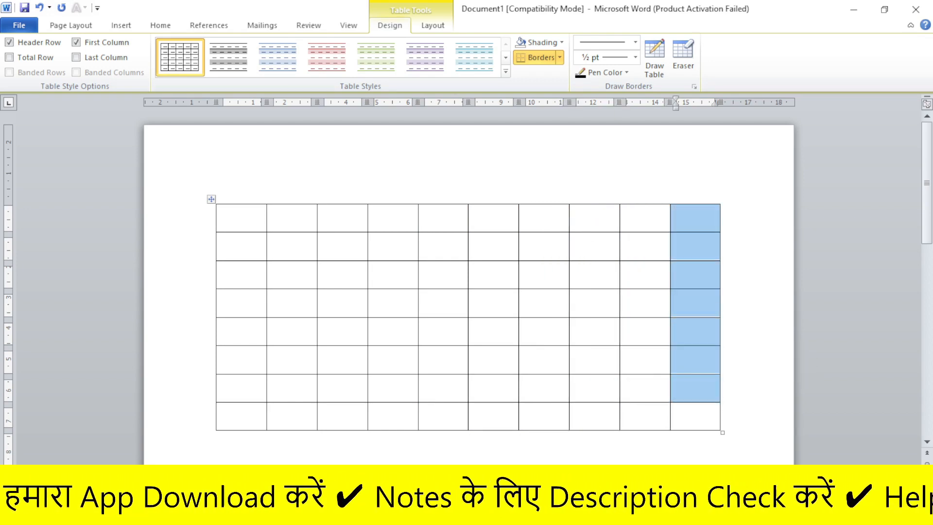
left_click(724, 269)
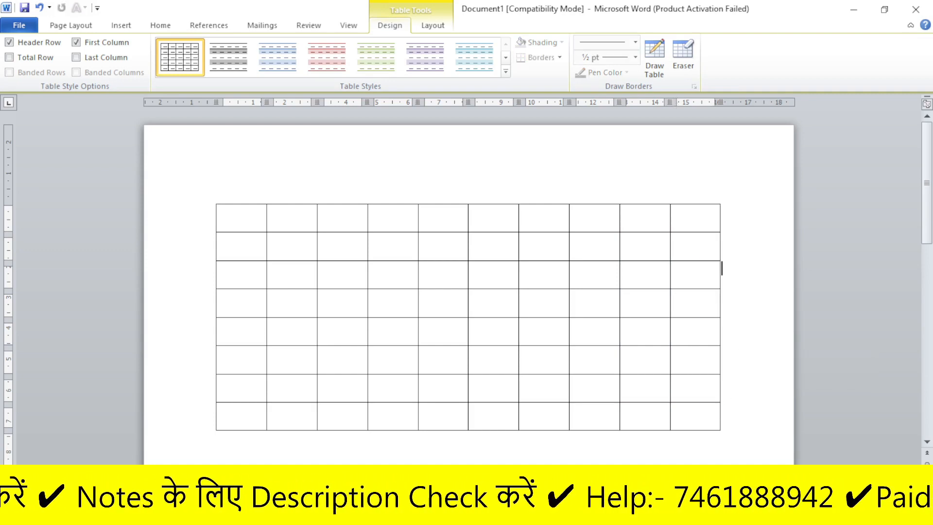
- Go through the table's rows by selecting each one in turn, from the first to the eighth
left_click(242, 217)
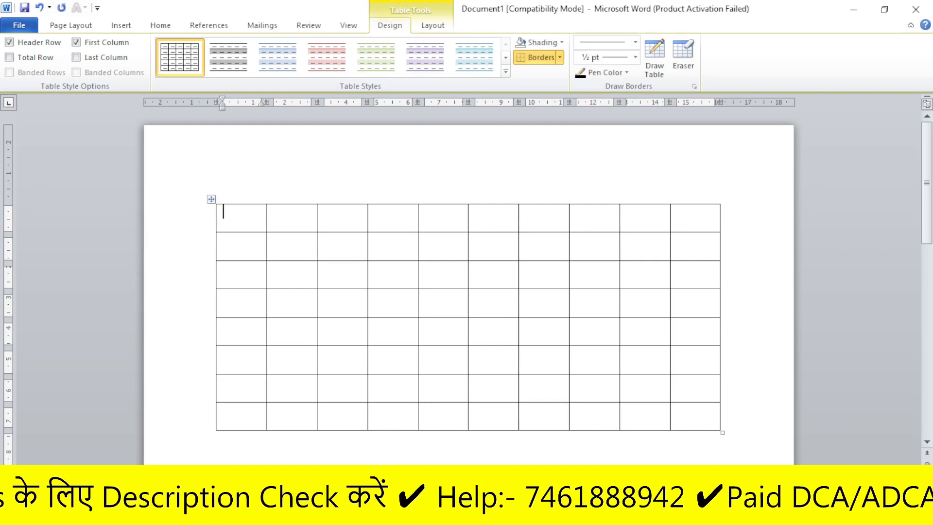
left_click_drag(241, 217, 651, 219)
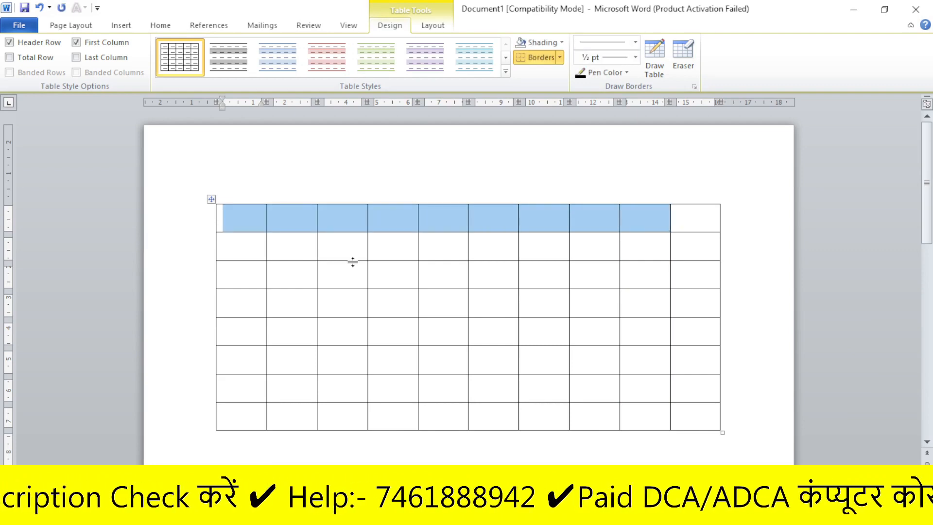
left_click_drag(241, 246, 700, 246)
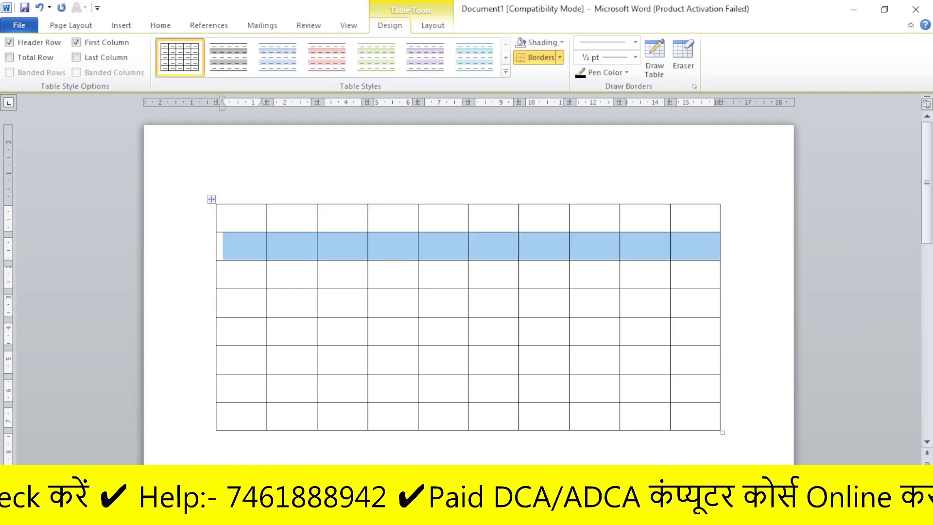
left_click_drag(242, 274, 358, 305)
left_click_drag(256, 301, 695, 303)
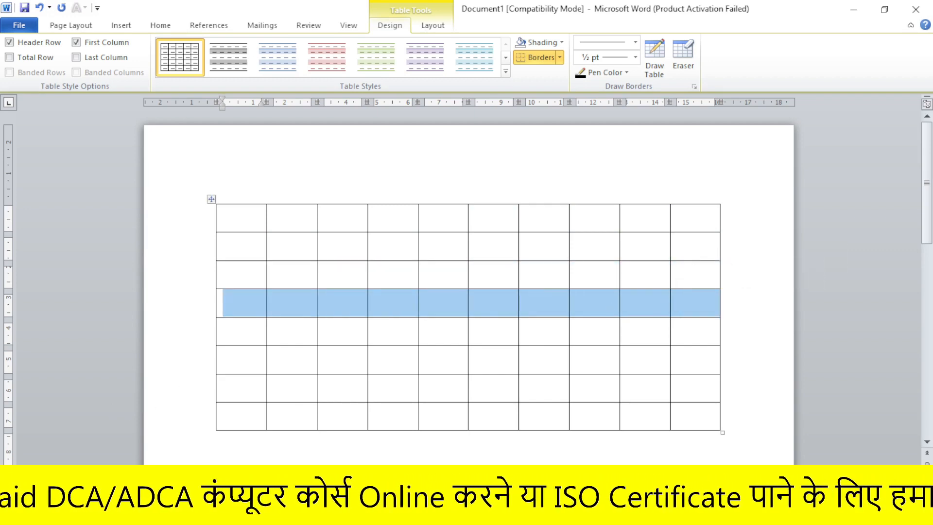
left_click(239, 330)
left_click_drag(238, 330, 695, 331)
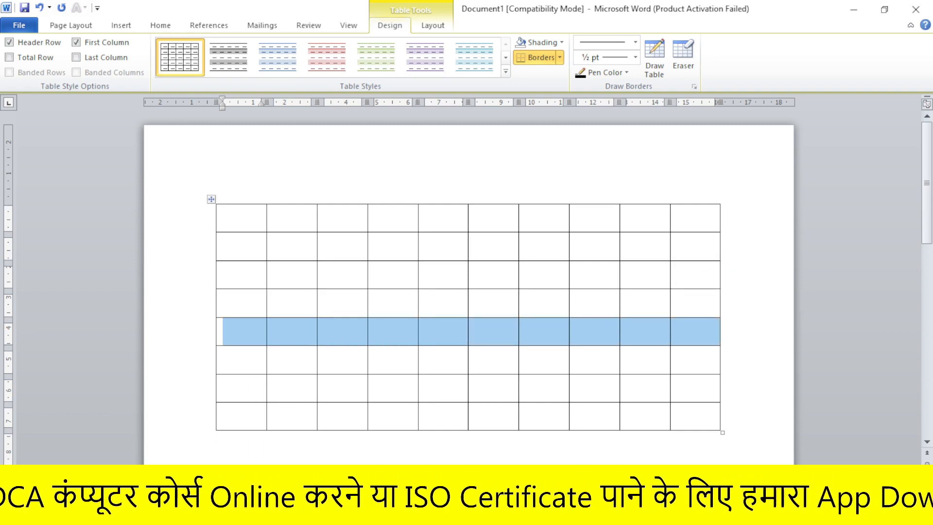
left_click_drag(239, 360, 700, 360)
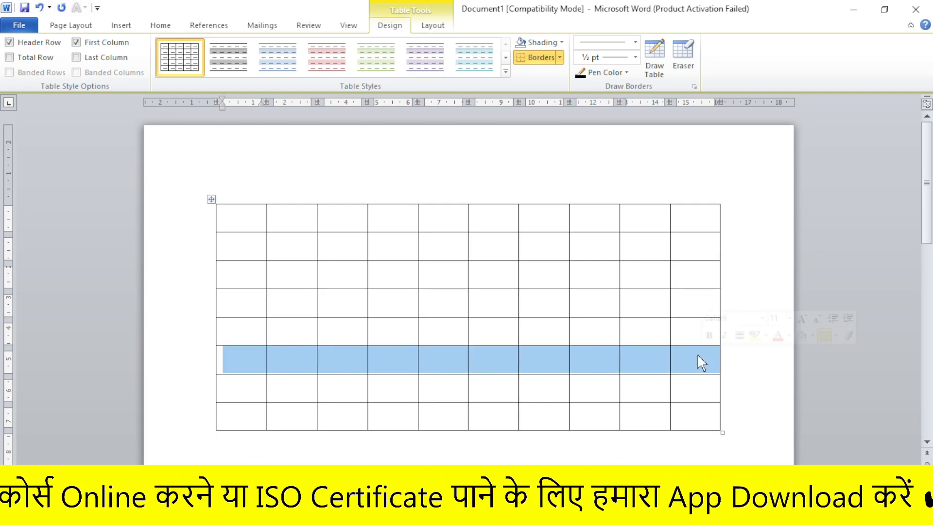
left_click_drag(239, 388, 695, 362)
left_click_drag(217, 424, 700, 417)
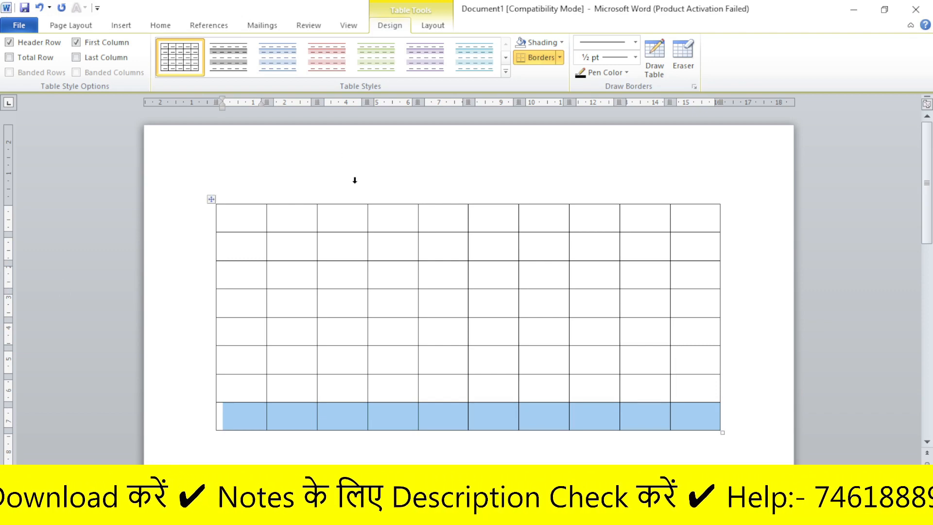
- Delete the whole ten-column, eight-row table from the page
left_click(211, 199)
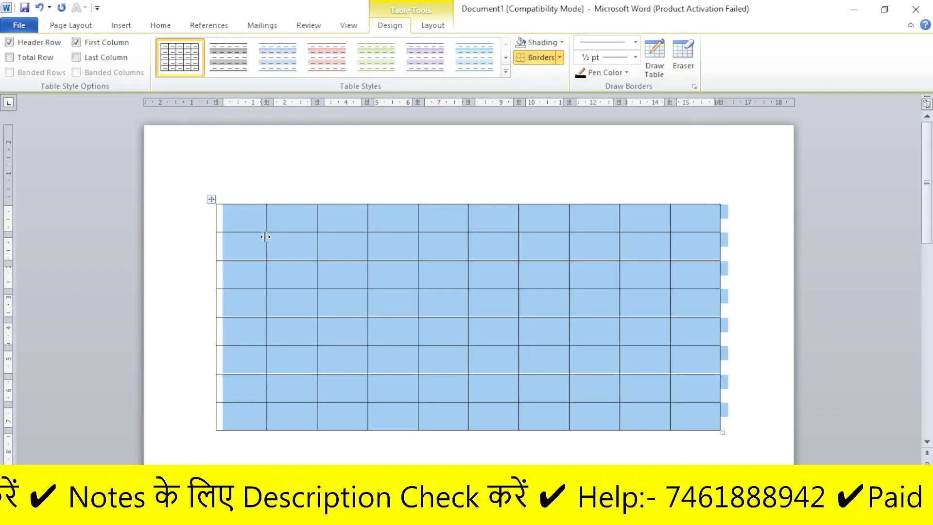
key("BackSpace")
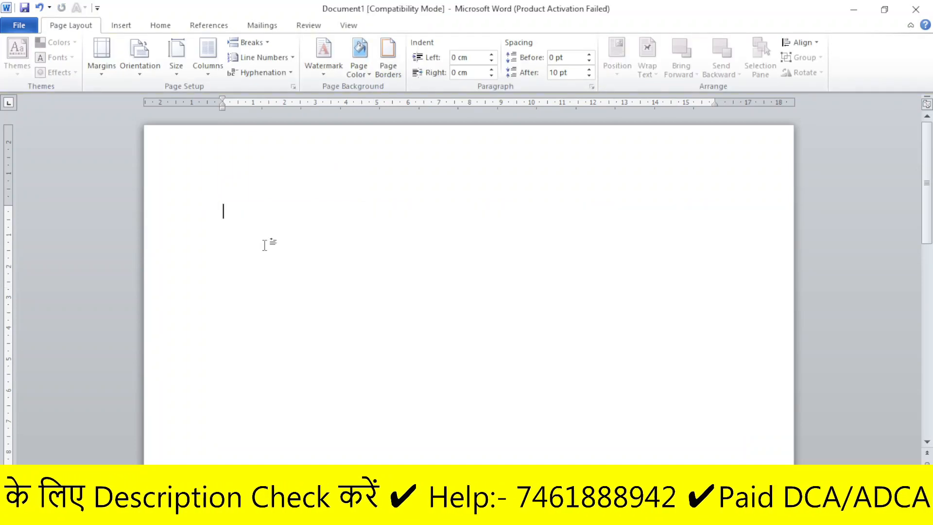
- Insert a table with 12 columns and 10 rows through the Insert Table dialog, keeping the automatic fixed column width
left_click(122, 25)
left_click(108, 55)
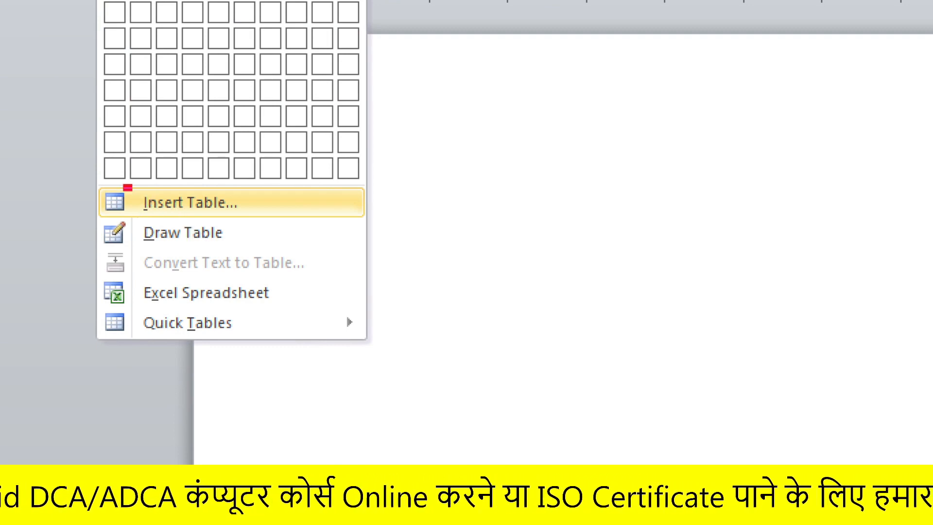
left_click(178, 203)
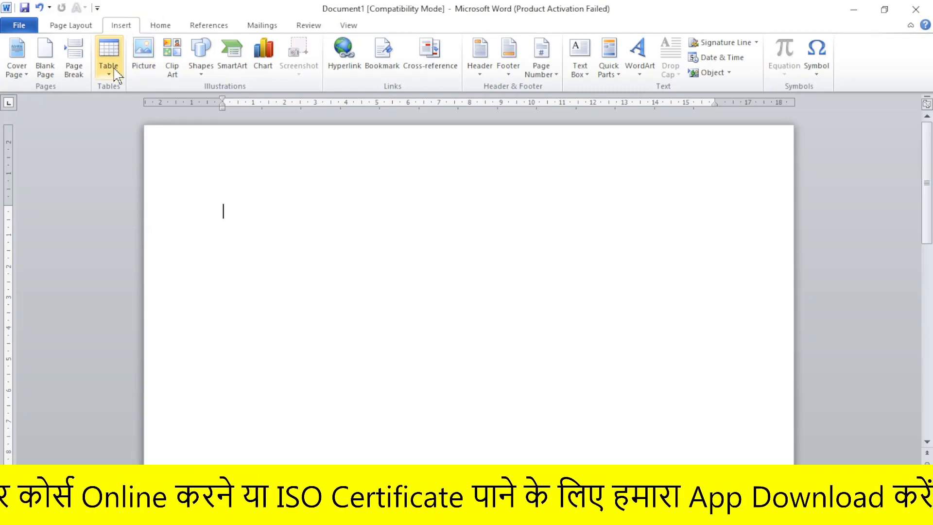
left_click(111, 66)
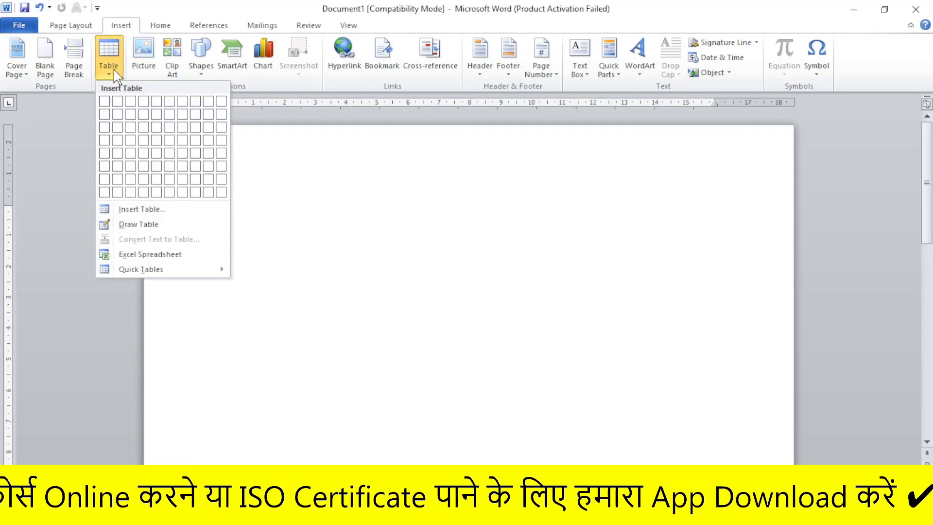
left_click(146, 209)
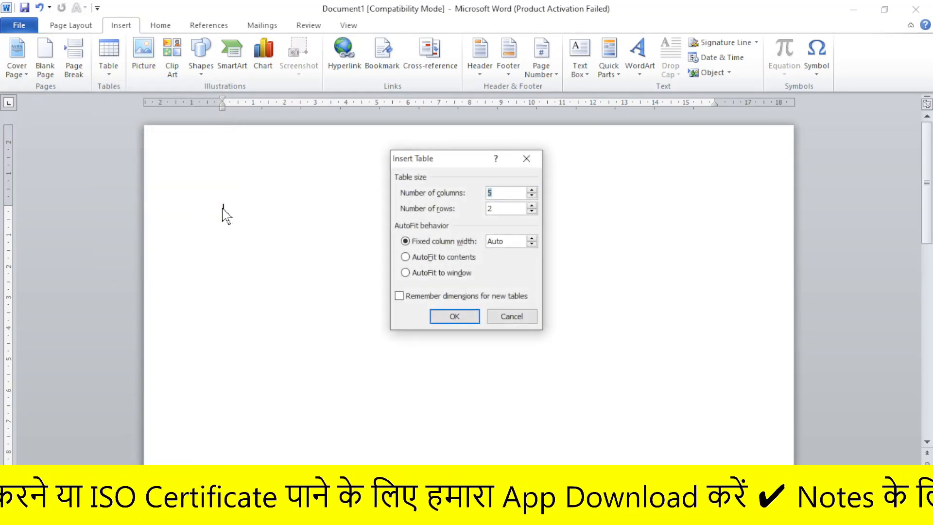
left_click_drag(452, 162, 397, 224)
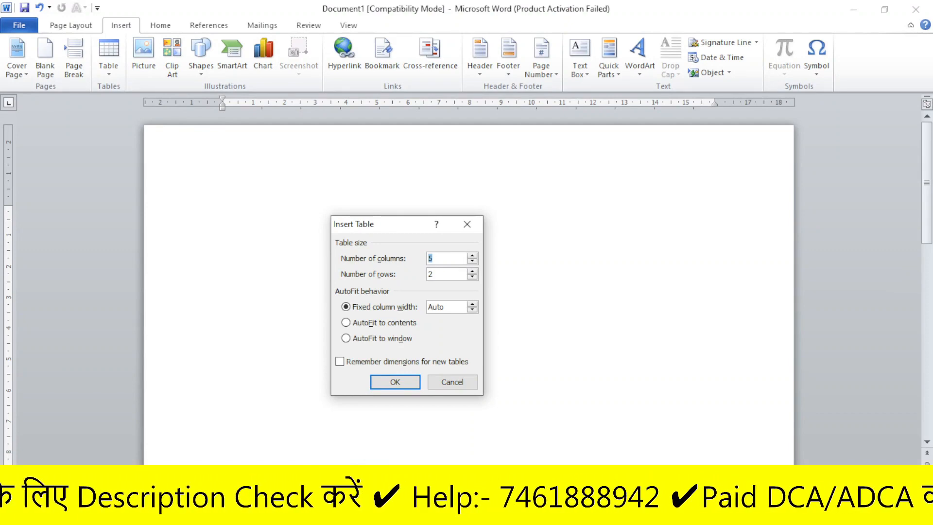
type("12")
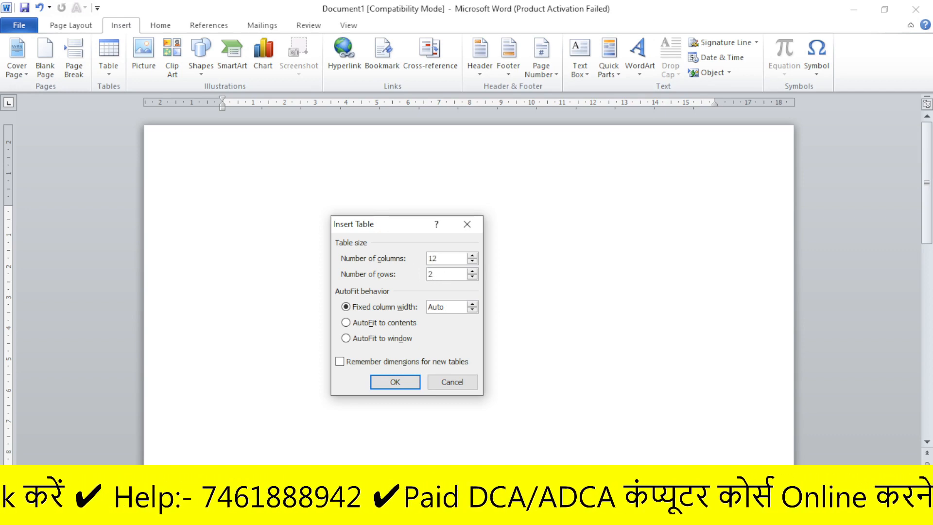
left_click(437, 275)
key("BackSpace")
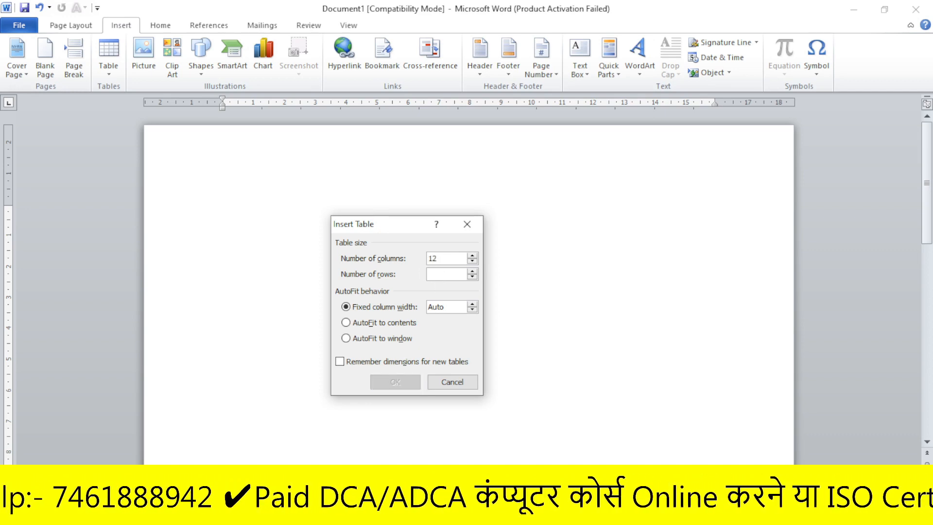
type("10")
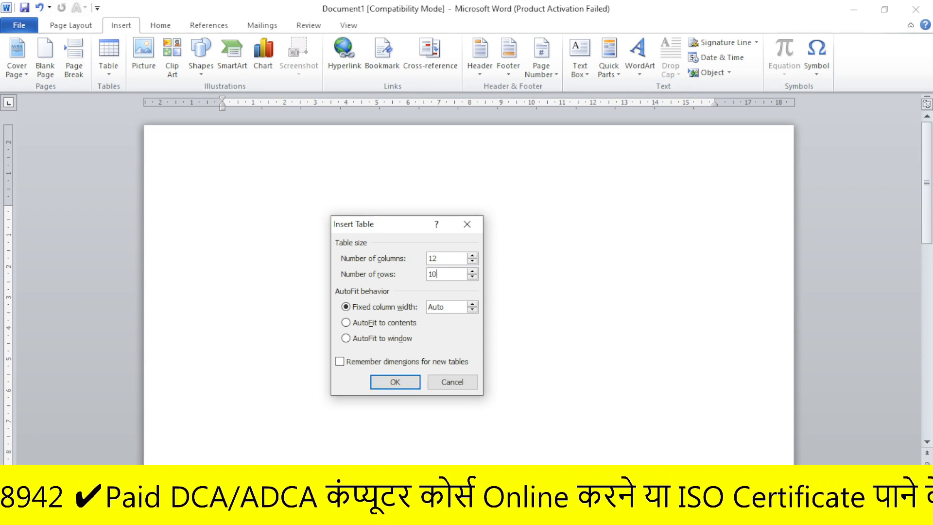
left_click(405, 394)
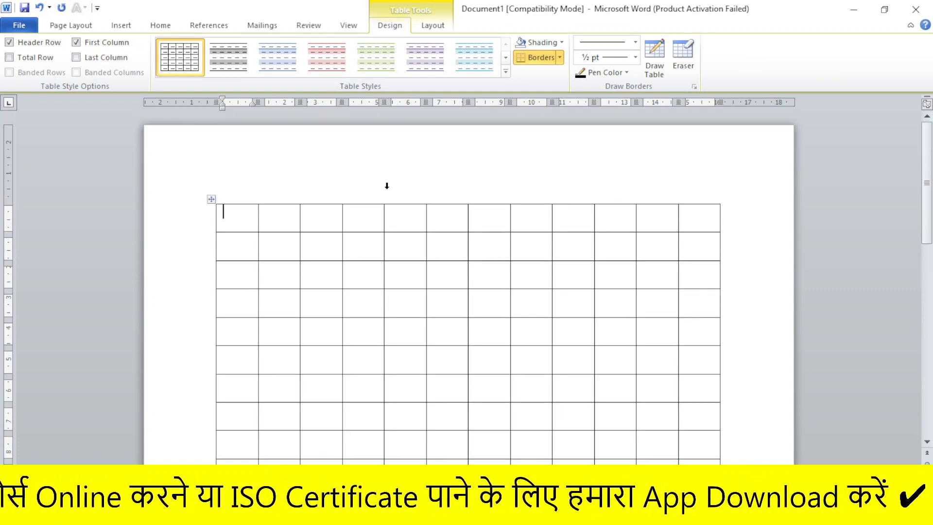
- Delete the whole 12-column, 10-row table from the page
left_click(211, 199)
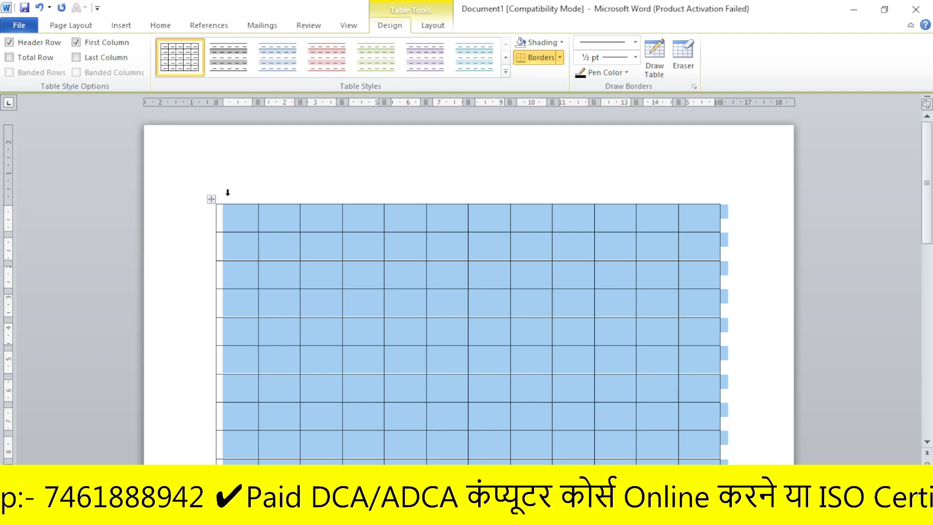
key("BackSpace")
left_click(122, 27)
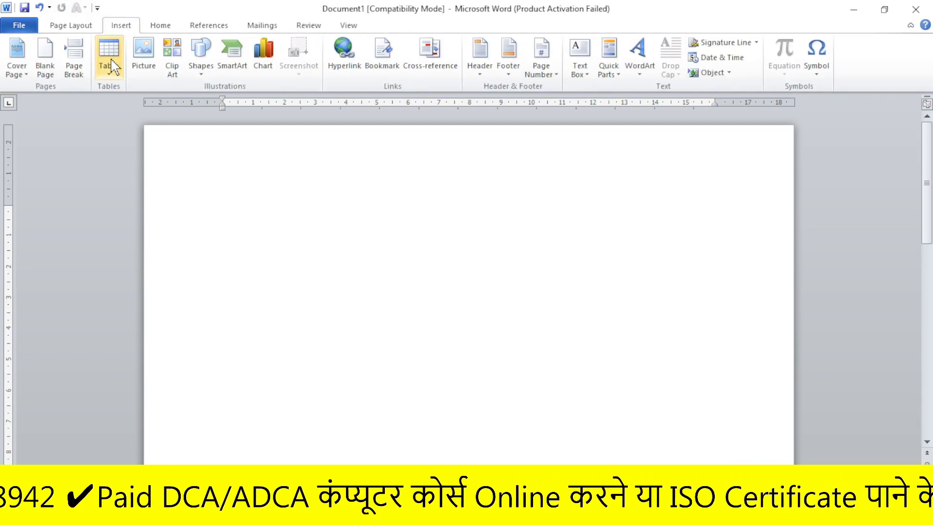
left_click(108, 61)
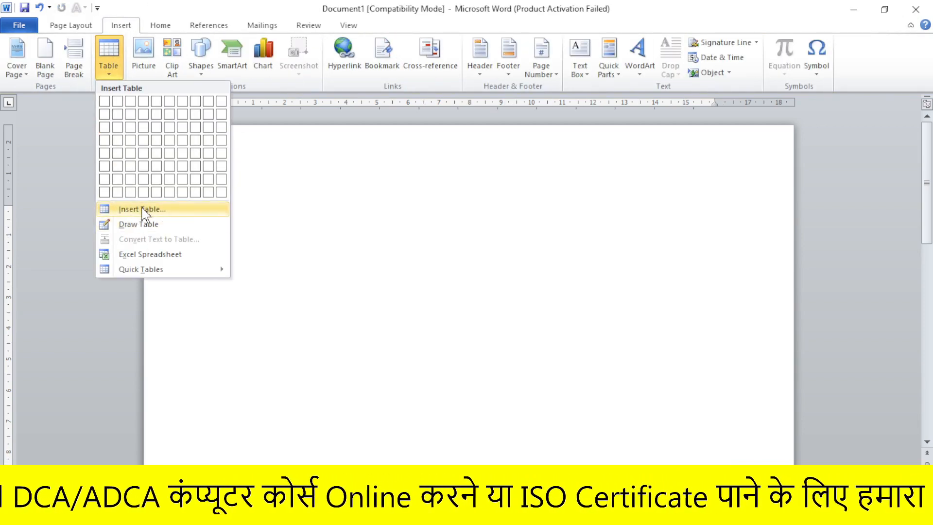
left_click(144, 214)
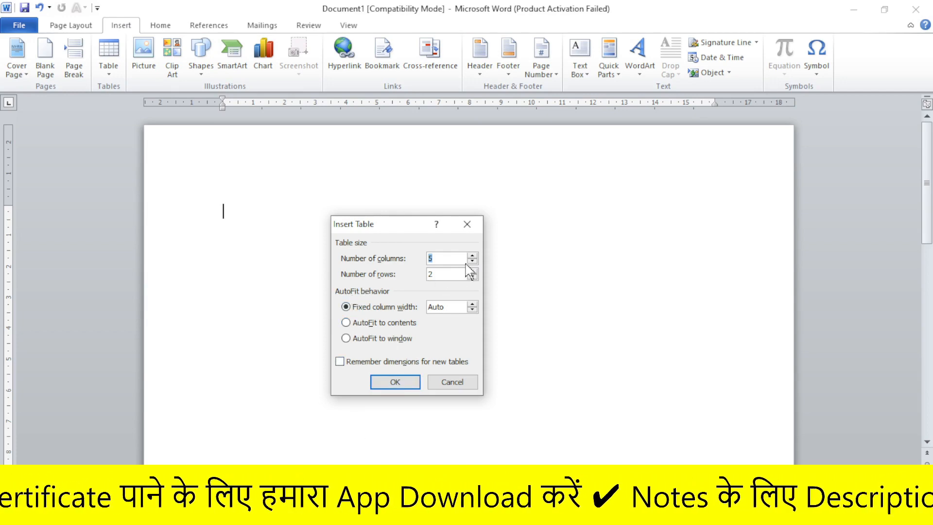
left_click(467, 224)
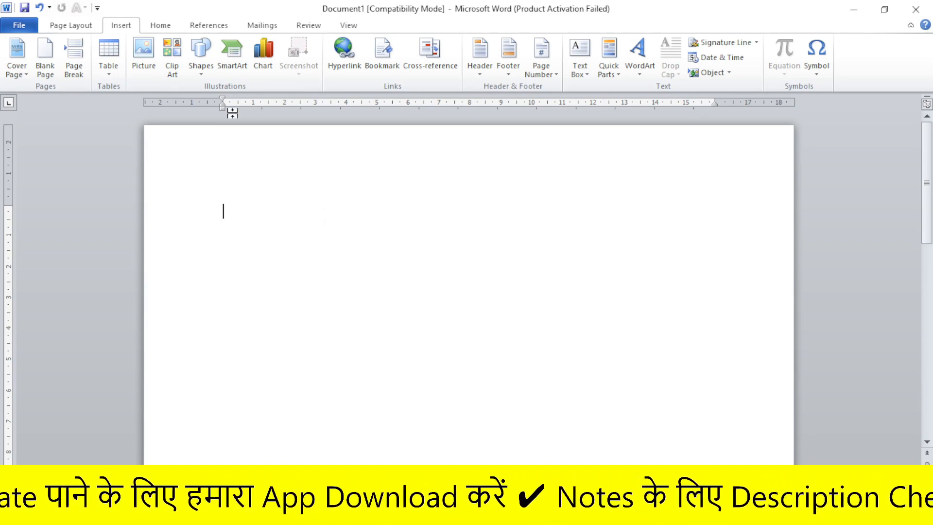
- Draw a table's outer frame about 13 cm wide and 4.7 cm tall with Draw Table on the empty page
left_click(111, 73)
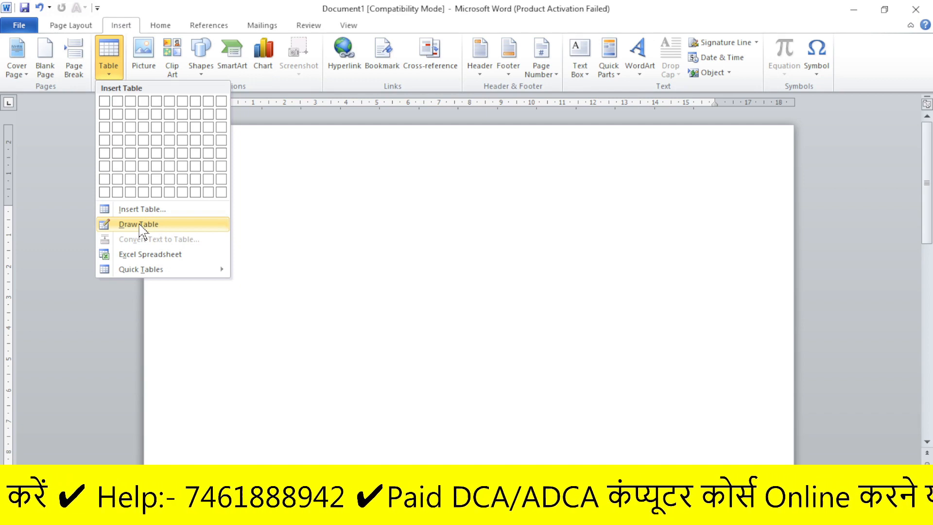
left_click(139, 224)
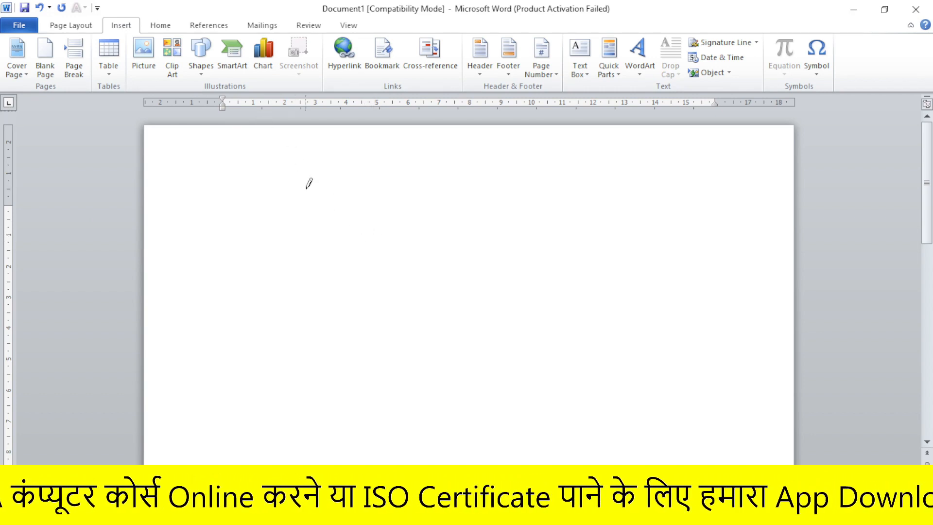
mouse_move(283, 200)
left_mouse_down()
mouse_move(381, 250)
mouse_move(593, 307)
mouse_move(683, 349)
left_mouse_up()
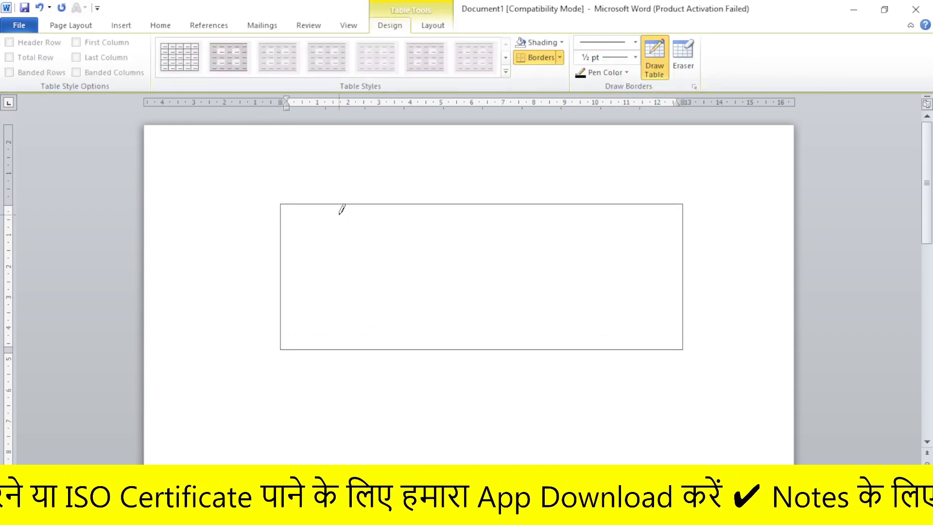
- Divide the drawn frame into six columns and three rows with five vertical lines and two horizontal lines
left_click_drag(342, 200, 355, 343)
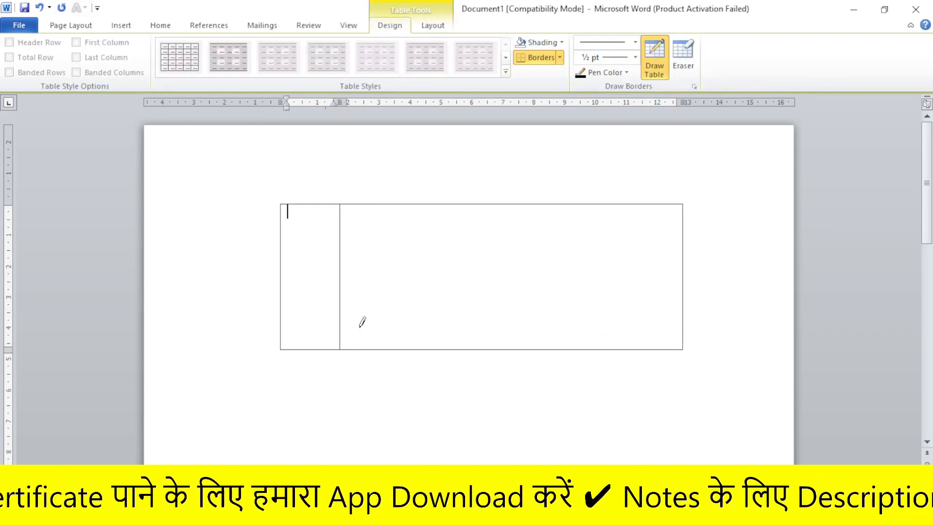
left_click_drag(412, 205, 414, 333)
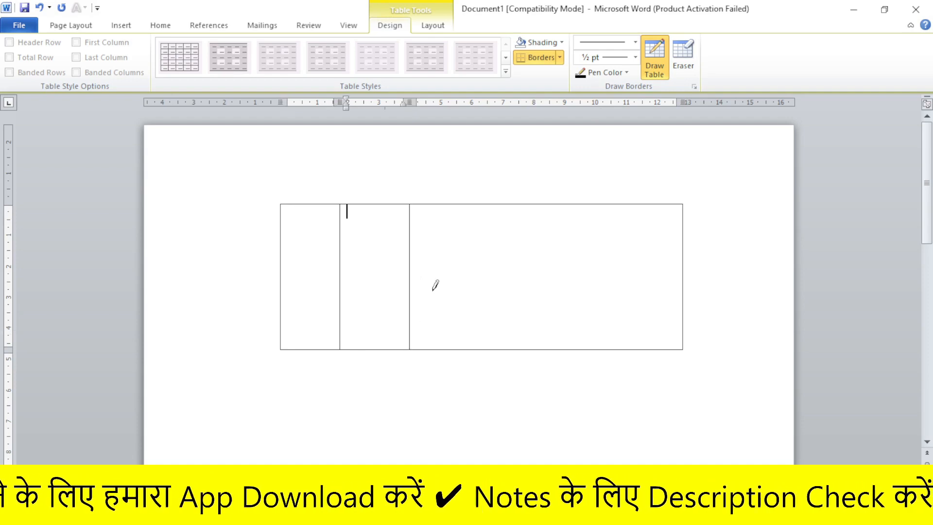
left_click_drag(480, 209, 483, 343)
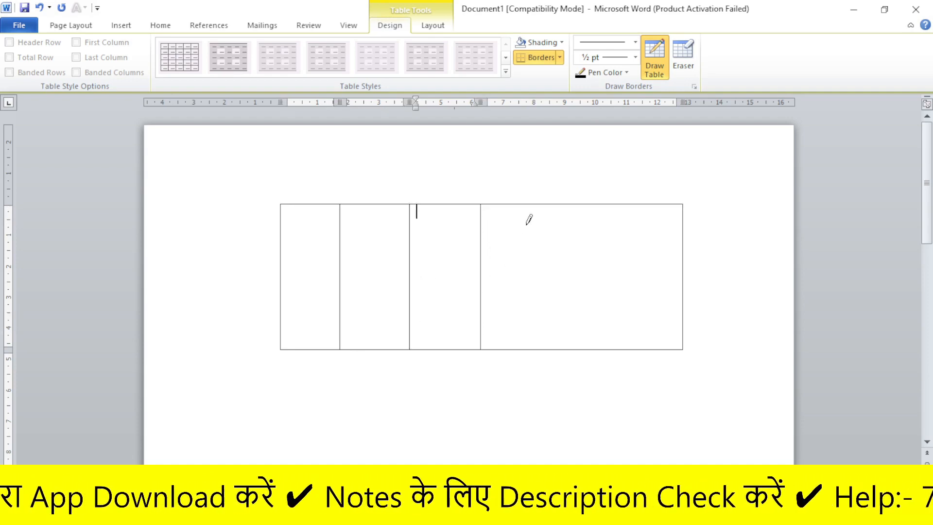
left_click_drag(553, 231, 552, 343)
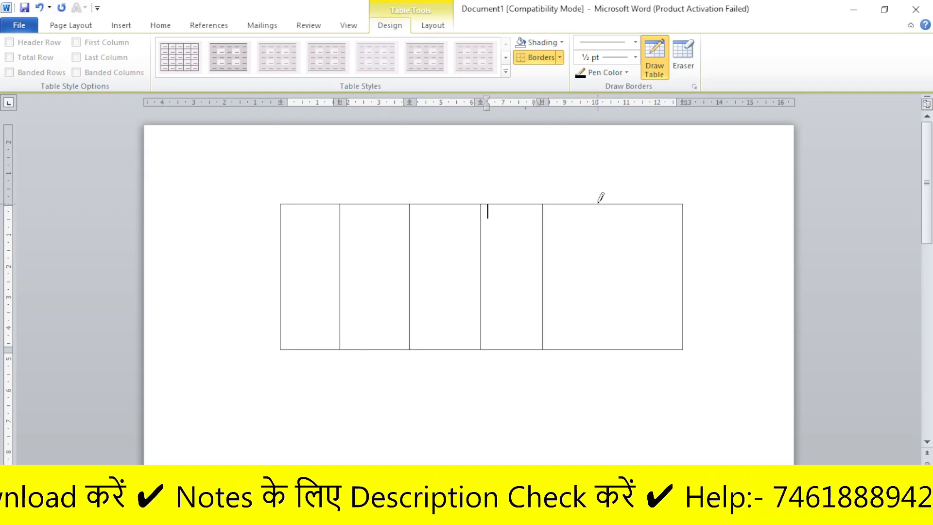
left_click_drag(602, 199, 605, 311)
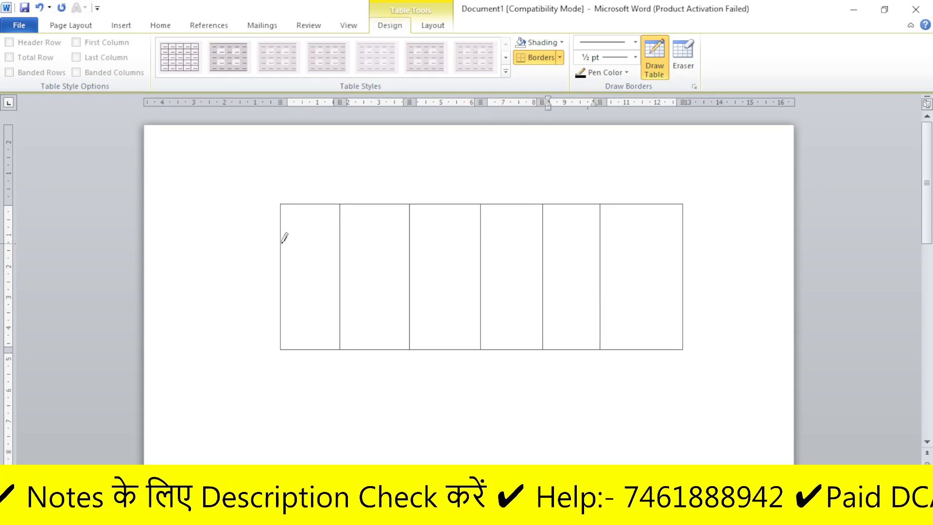
left_click_drag(282, 242, 663, 243)
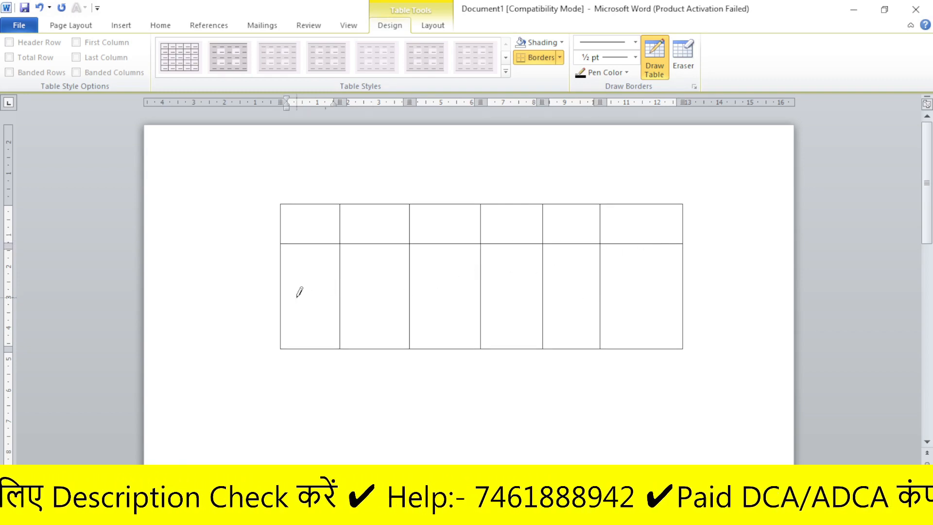
mouse_move(281, 297)
left_mouse_down()
mouse_move(502, 294)
mouse_move(654, 273)
mouse_move(683, 297)
left_mouse_up()
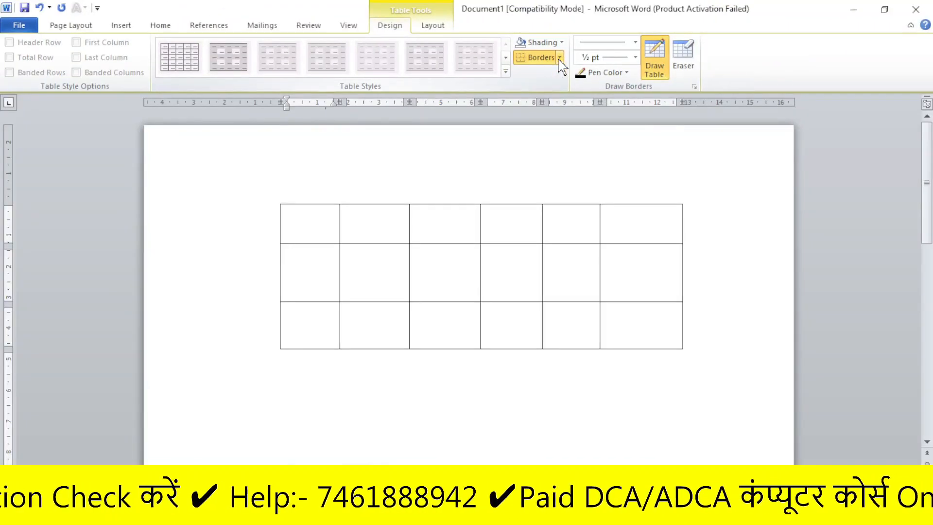
- Try removing the bottom border of only the first cell in the second row, and undo the change
left_click(560, 57)
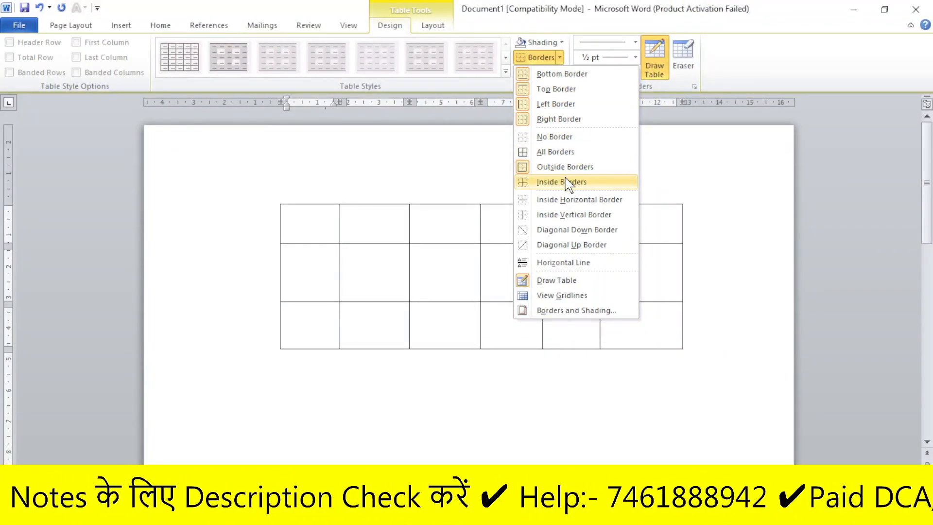
left_click(527, 77)
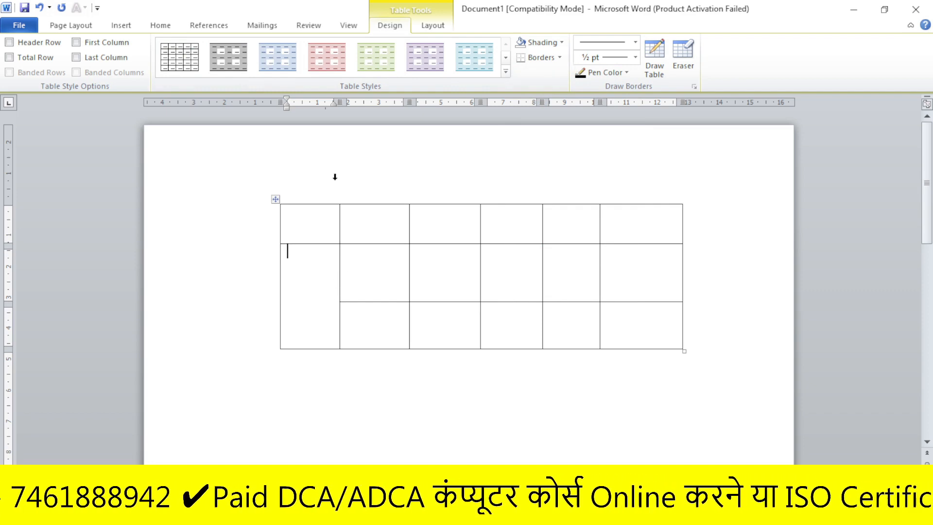
left_click(276, 199)
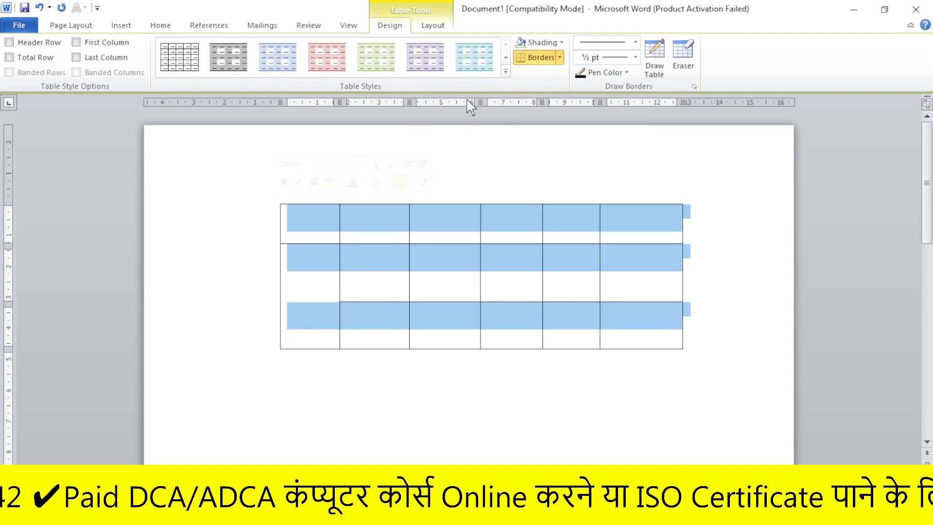
key("ctrl+z")
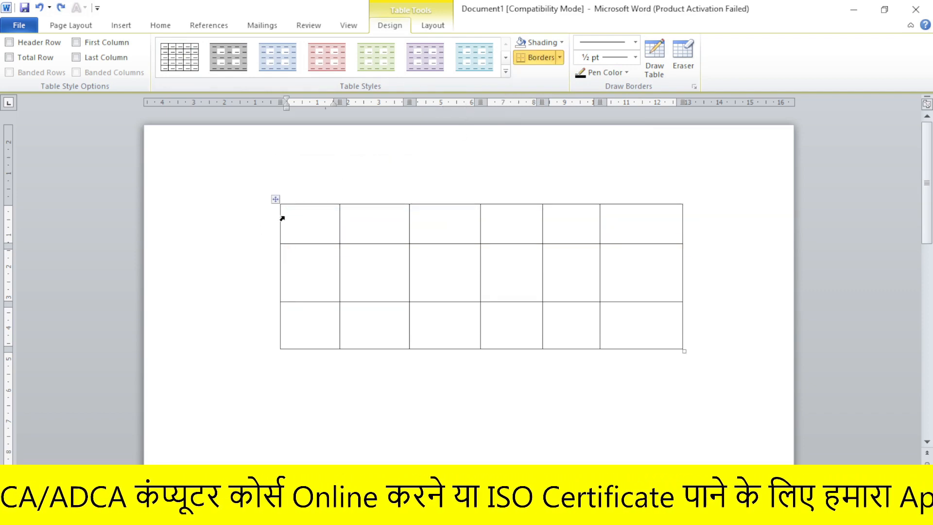
- Select the whole drawn table, remove its Bottom Border, and deselect it
left_click(276, 202)
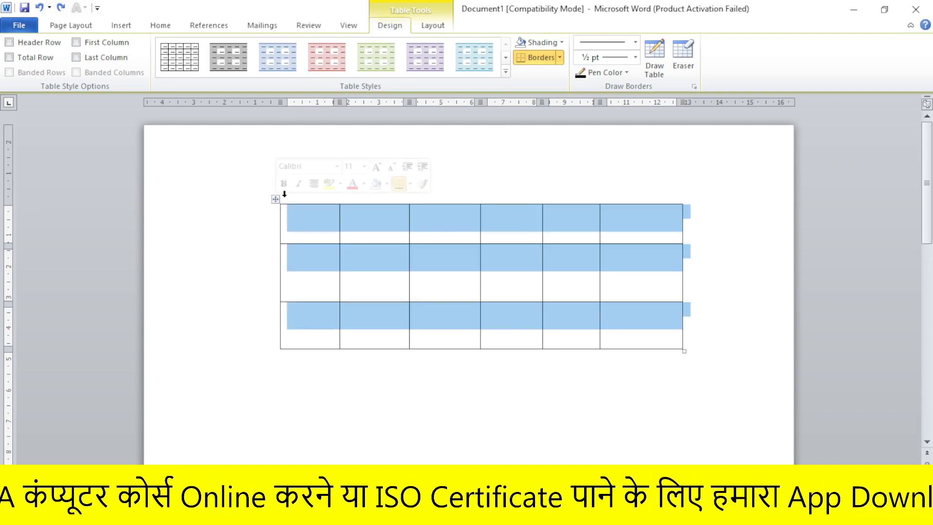
left_click(560, 58)
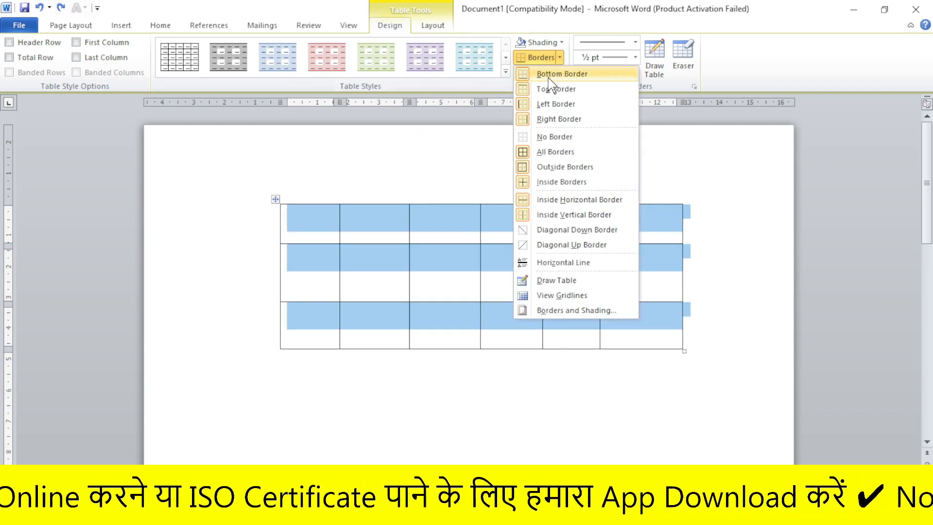
left_click(549, 80)
left_click(295, 370)
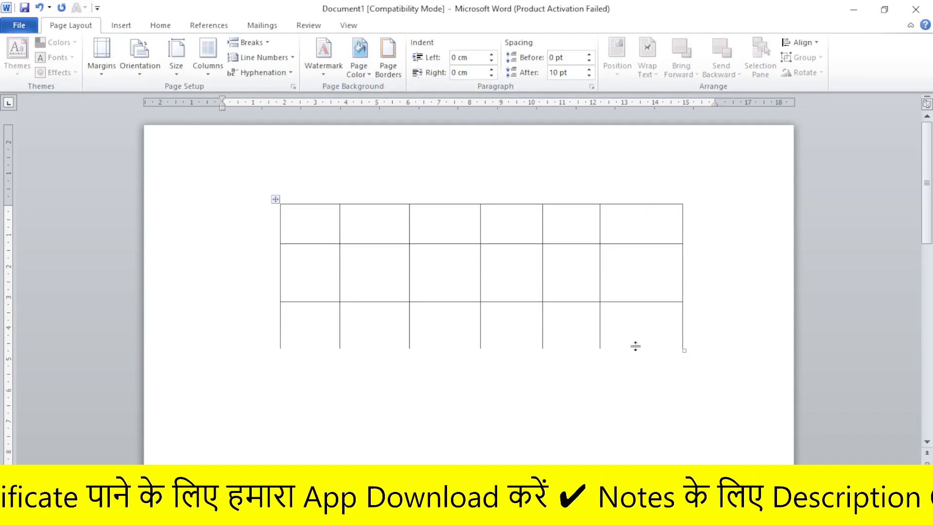
- Select the whole table, turn off its Top Border, and deselect it
left_click(275, 200)
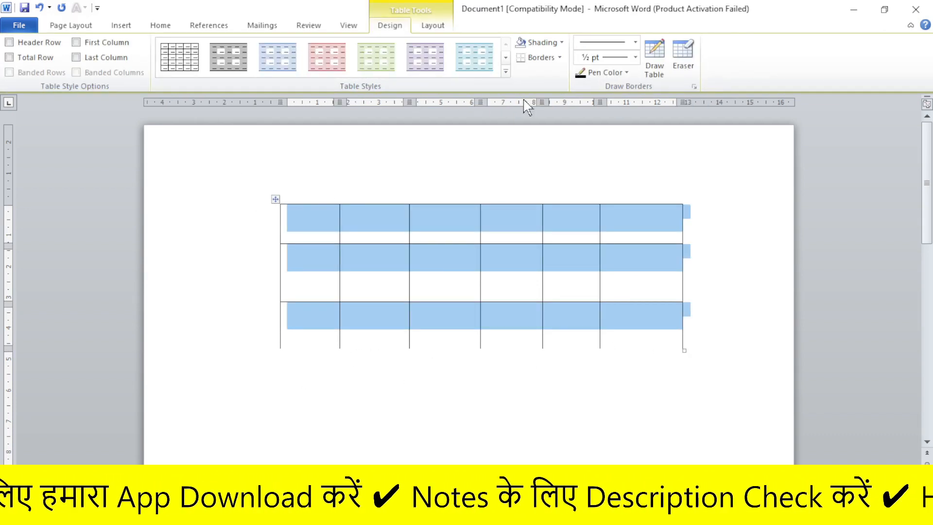
left_click(560, 57)
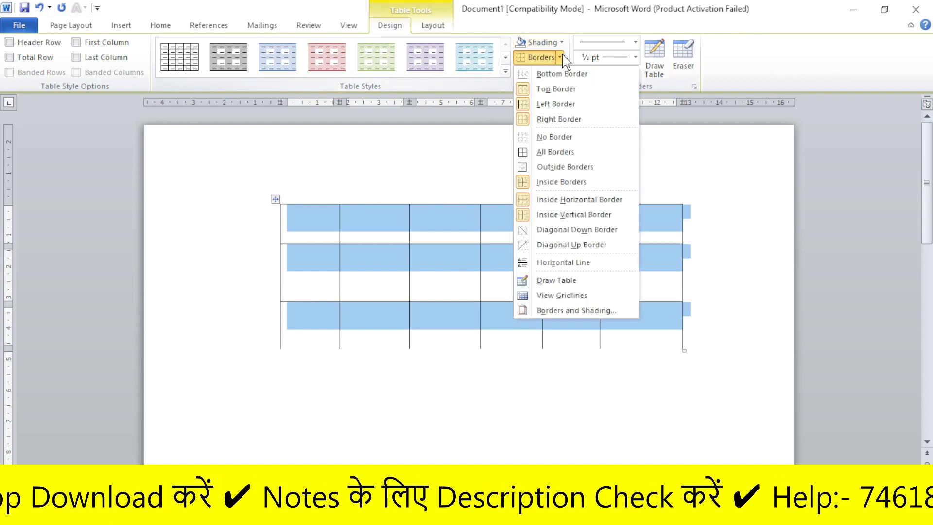
left_click(554, 89)
left_click(414, 395)
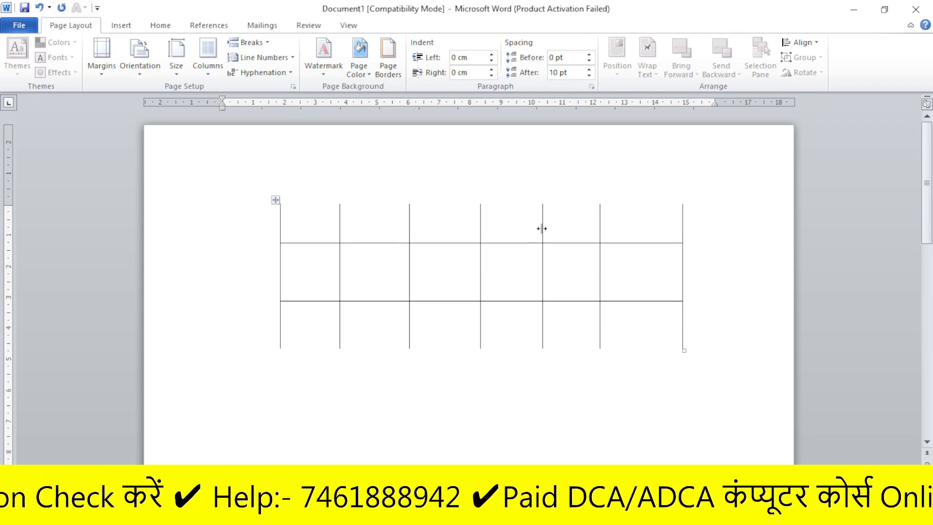
- Remove the Left Border from the whole selected table and clear the selection
left_click(276, 200)
left_click(554, 58)
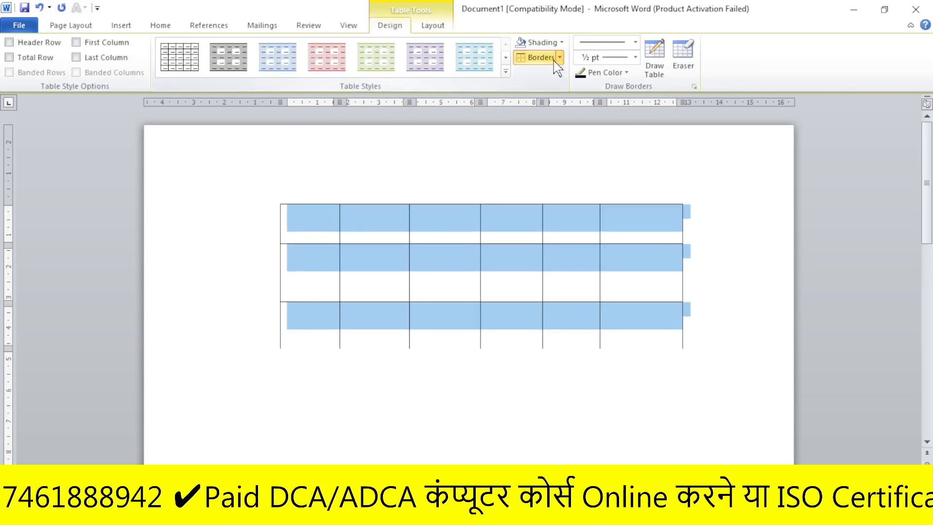
left_click(560, 57)
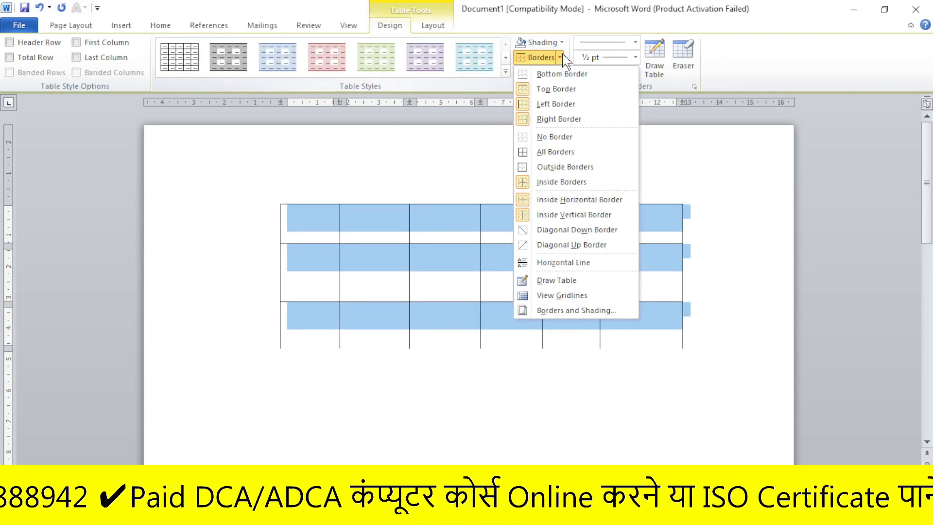
left_click(525, 108)
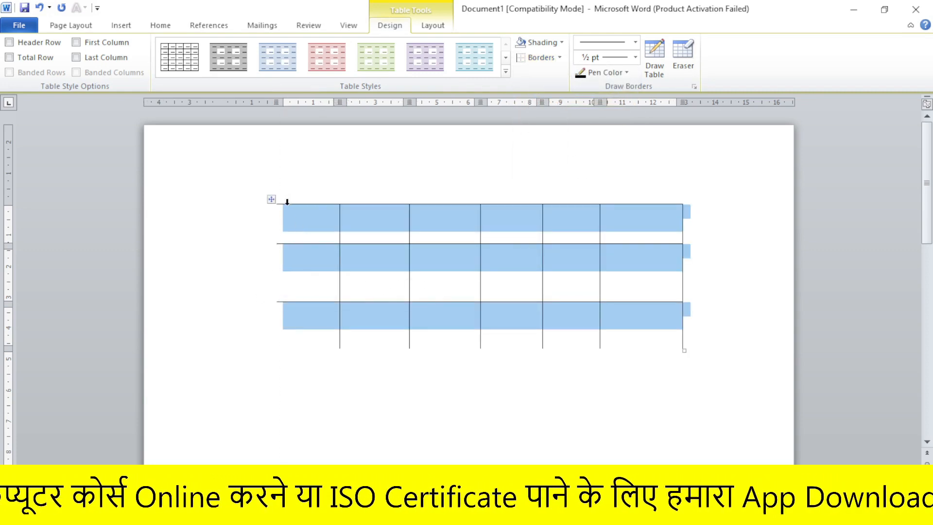
left_click(265, 252)
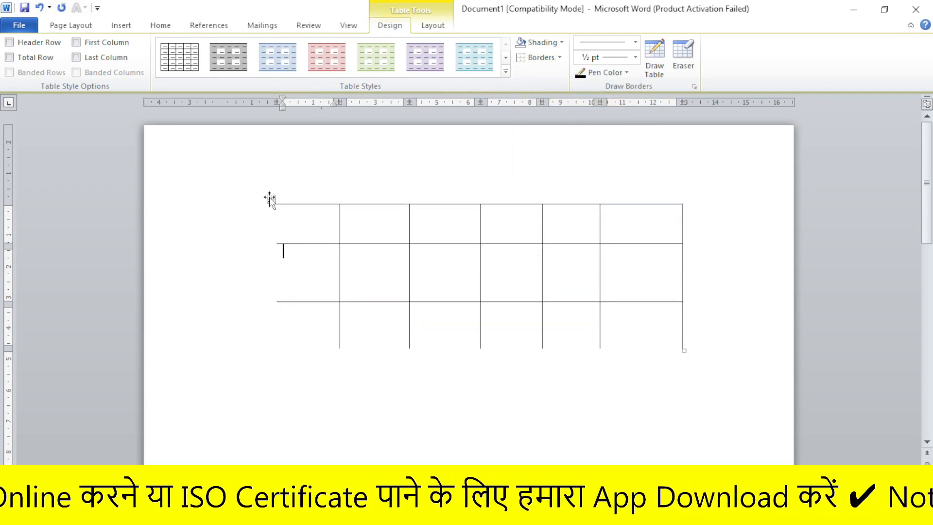
- Remove the restored Top Border from the whole table
left_click(270, 199)
left_click(560, 57)
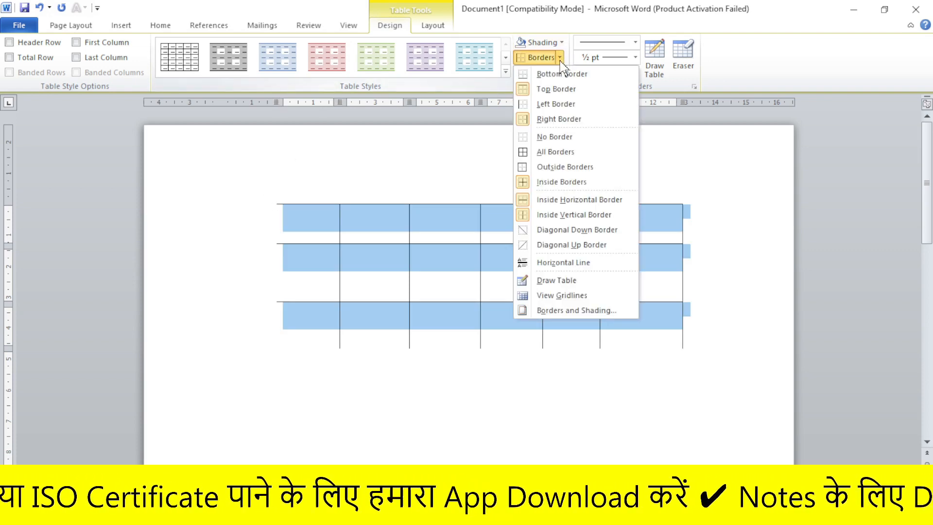
left_click(522, 91)
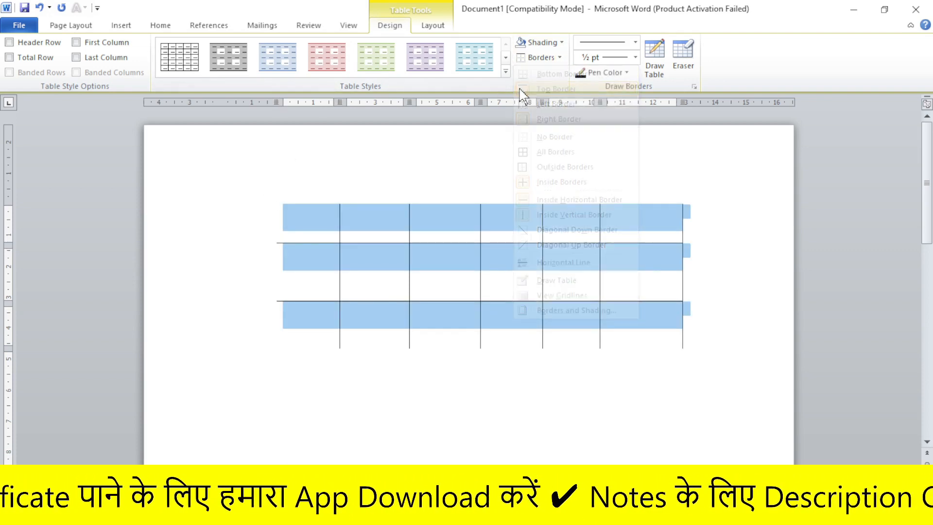
left_click(481, 358)
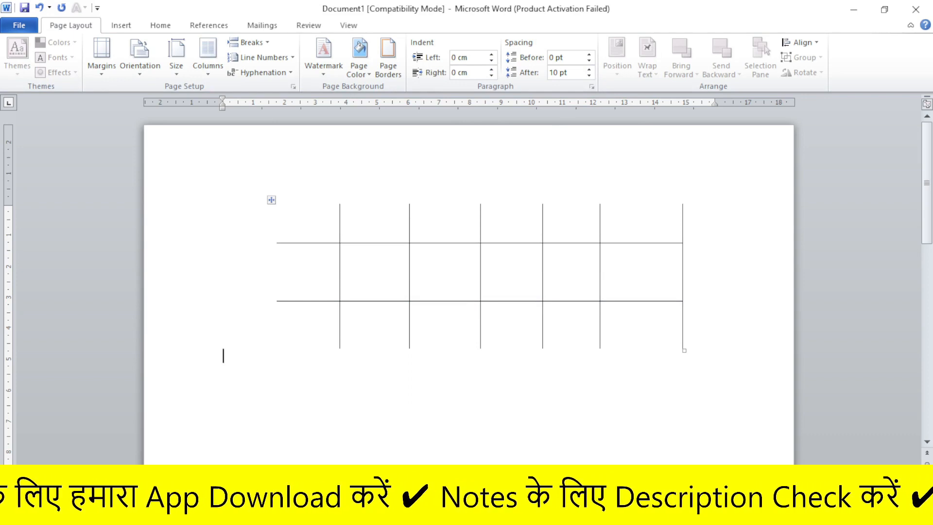
- Remove the Right Border from the whole table, leaving only the inside borders
left_click(271, 199)
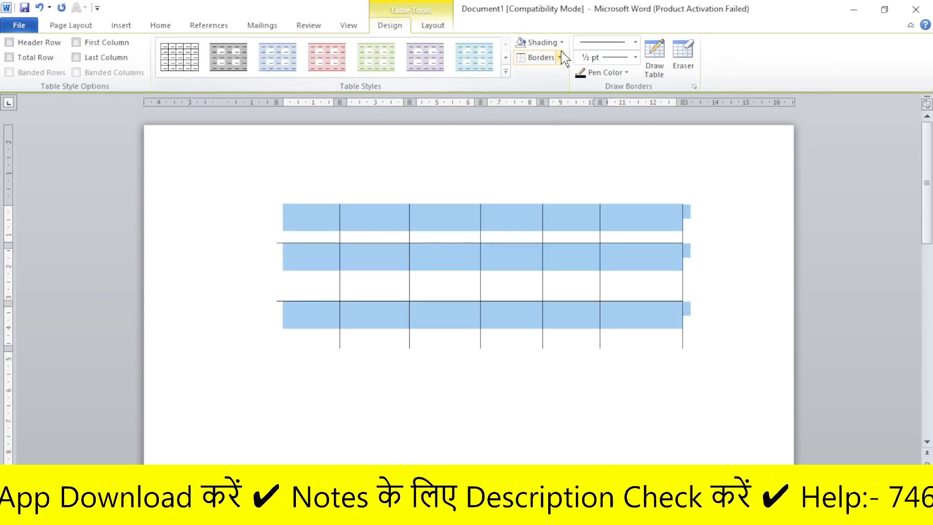
left_click(560, 58)
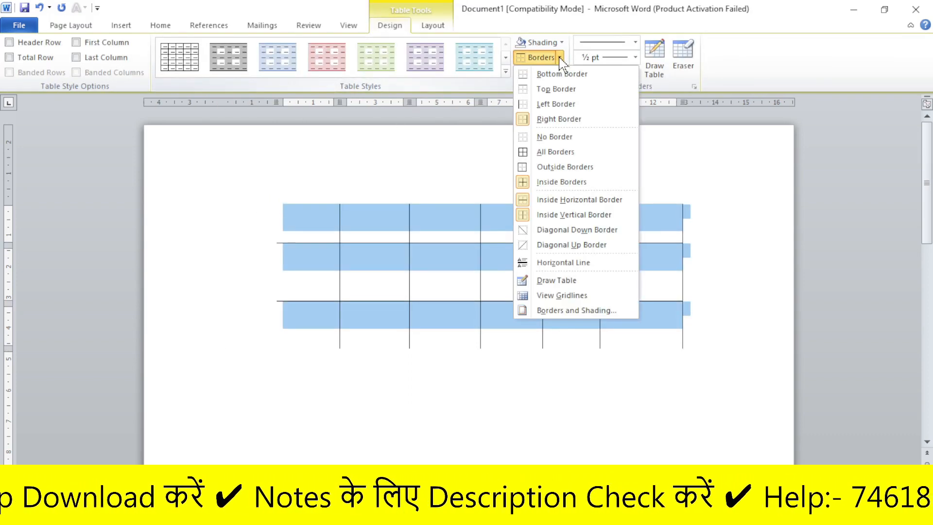
left_click(530, 121)
left_click(714, 253)
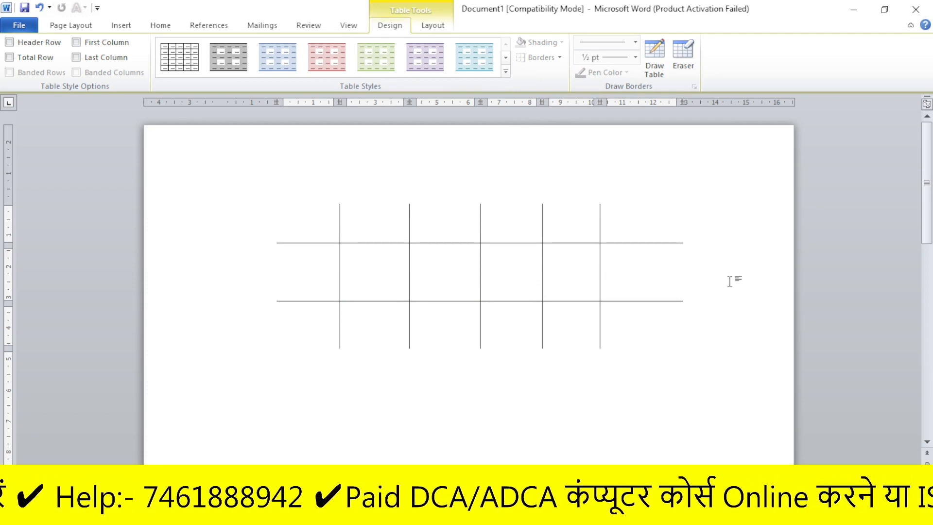
- Turn off the Inside Borders of the whole table and clear the selection
left_click(560, 57)
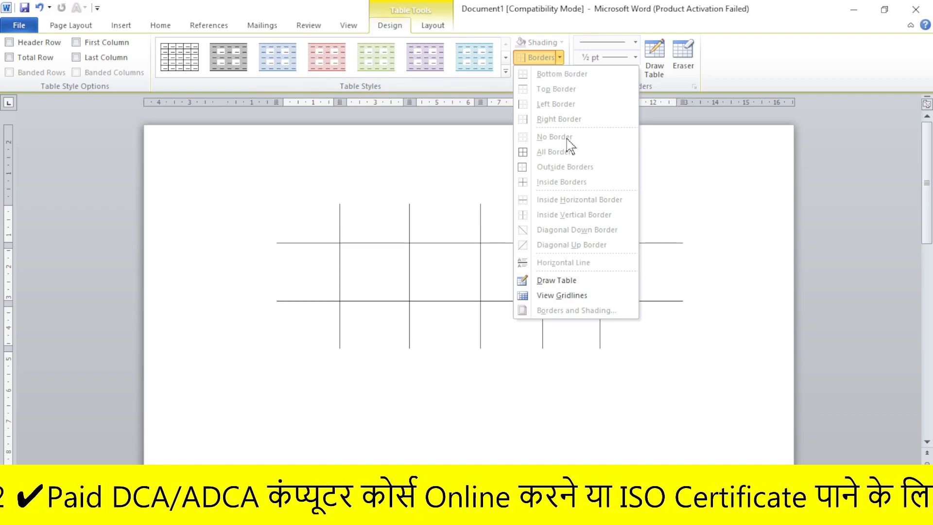
left_click(698, 204)
left_click(271, 199)
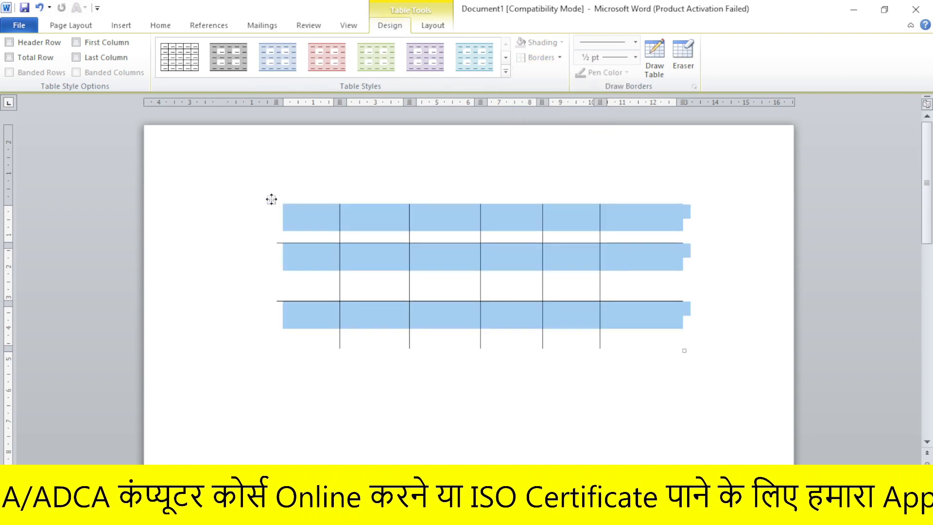
left_click(561, 57)
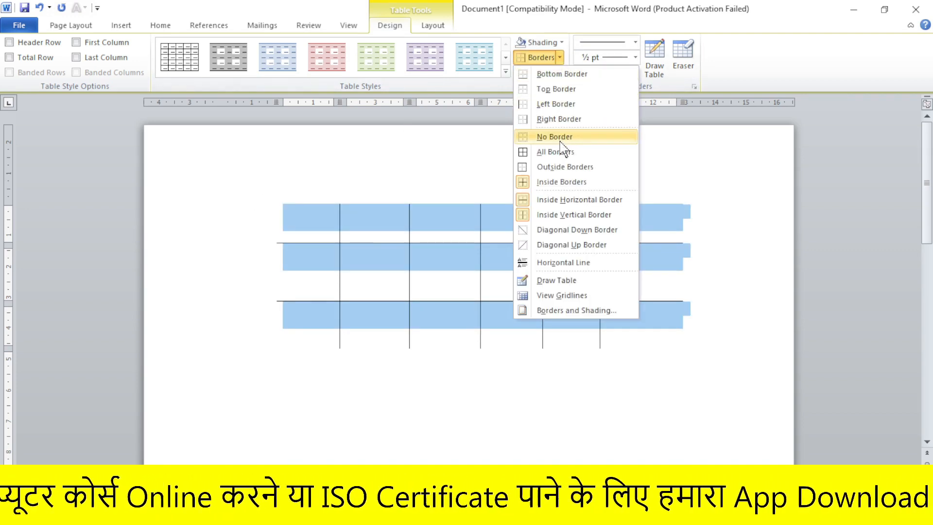
left_click(575, 184)
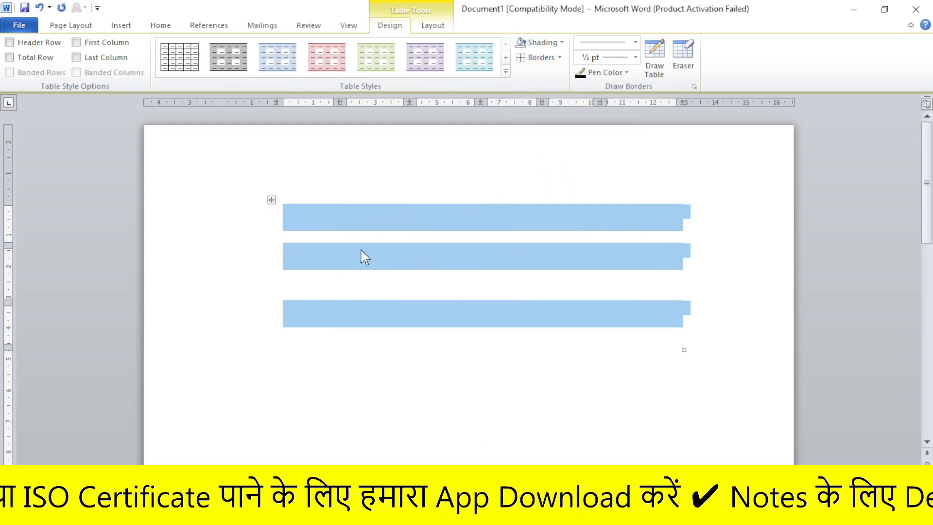
left_click(411, 257)
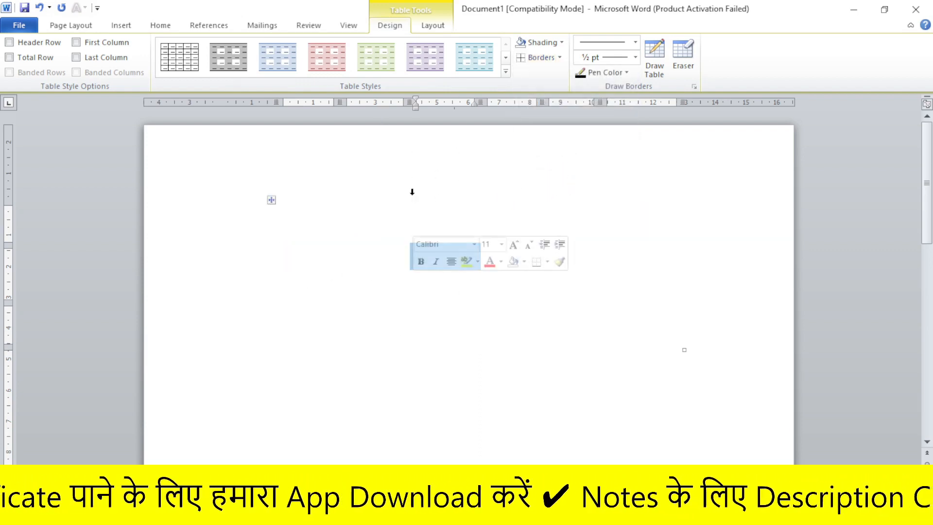
- Restore the Inside Borders of the whole table and turn on its Bottom Border
left_click(270, 201)
left_click(555, 59)
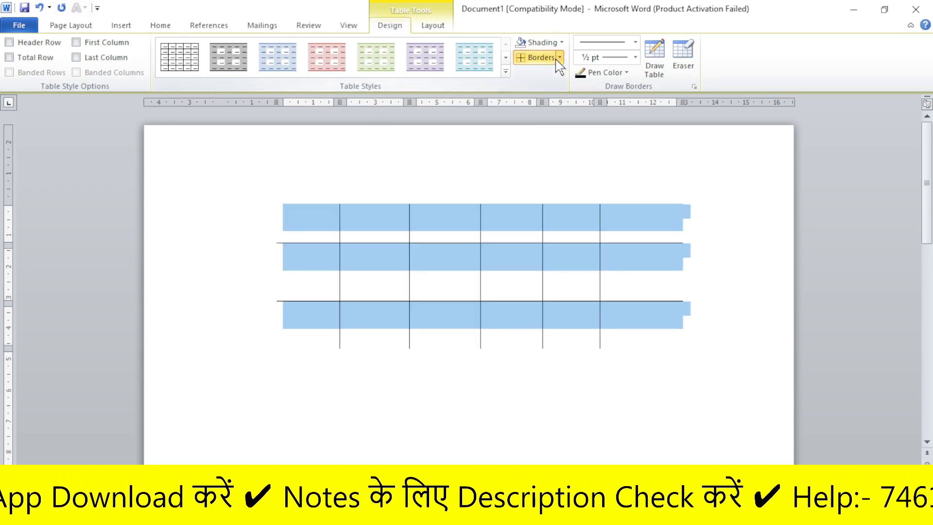
left_click(560, 57)
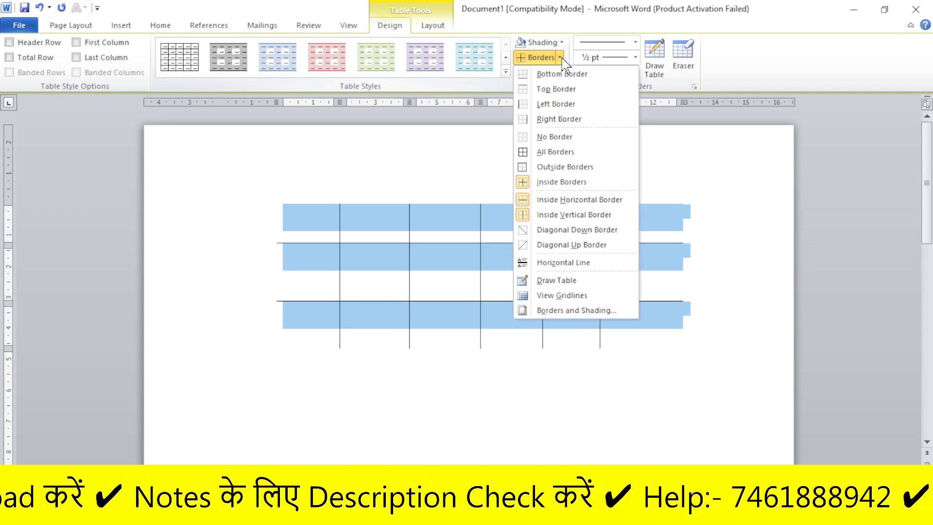
left_click(559, 73)
- Turn on the Top, Left and Right Borders of the whole table and clear the selection
left_click(561, 58)
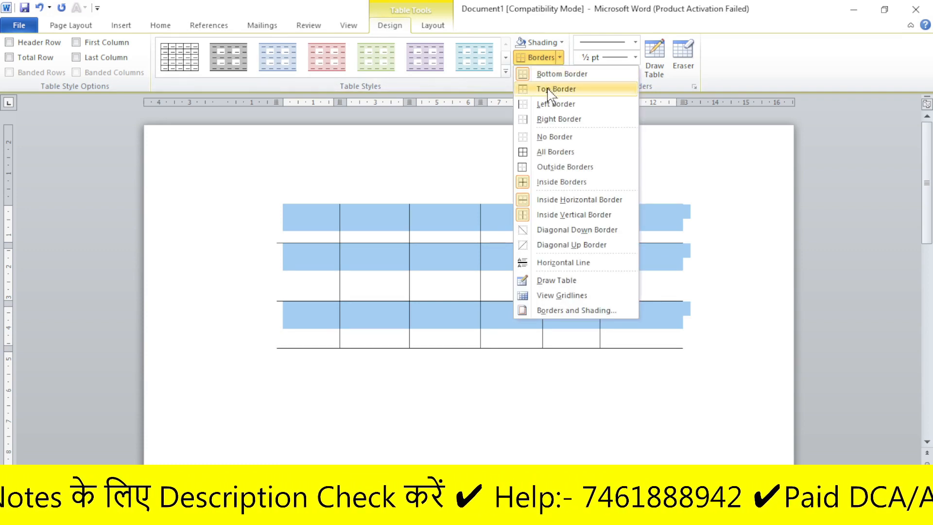
left_click(550, 90)
left_click(560, 57)
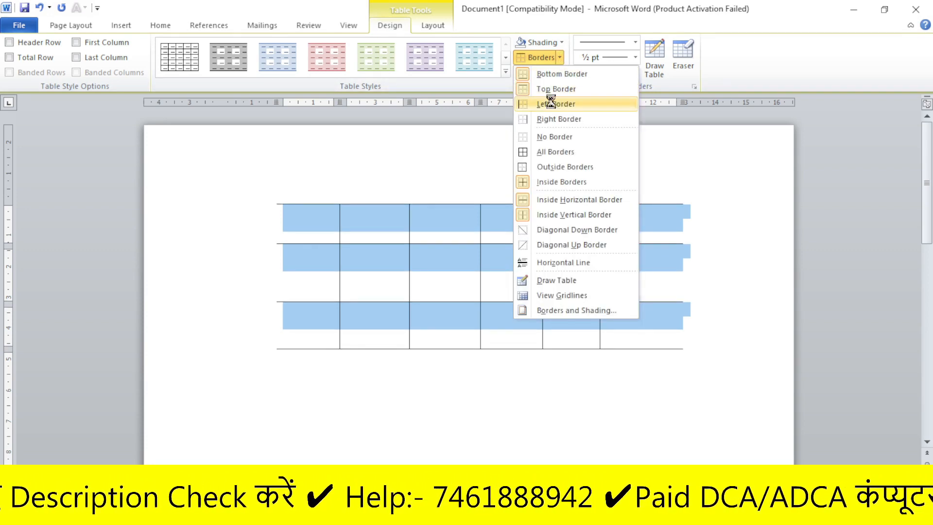
left_click(550, 104)
left_click(560, 57)
left_click(553, 119)
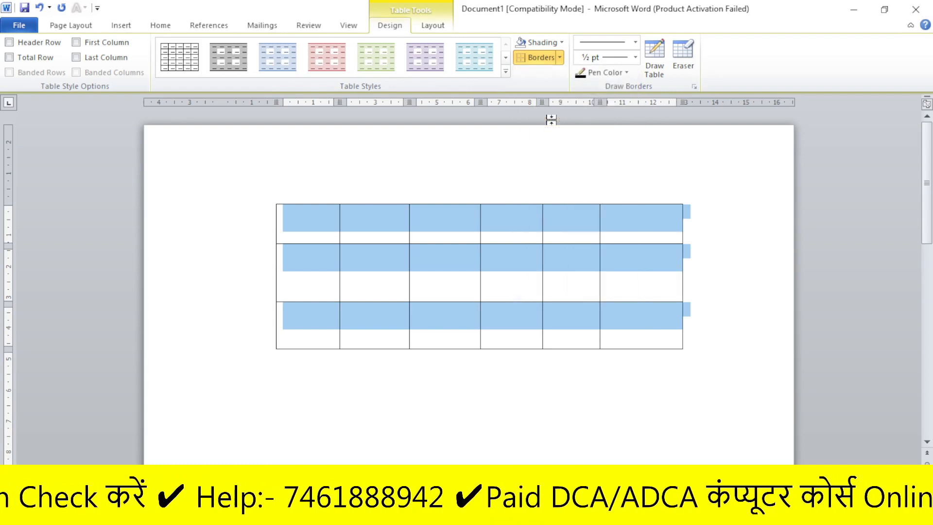
left_click(497, 148)
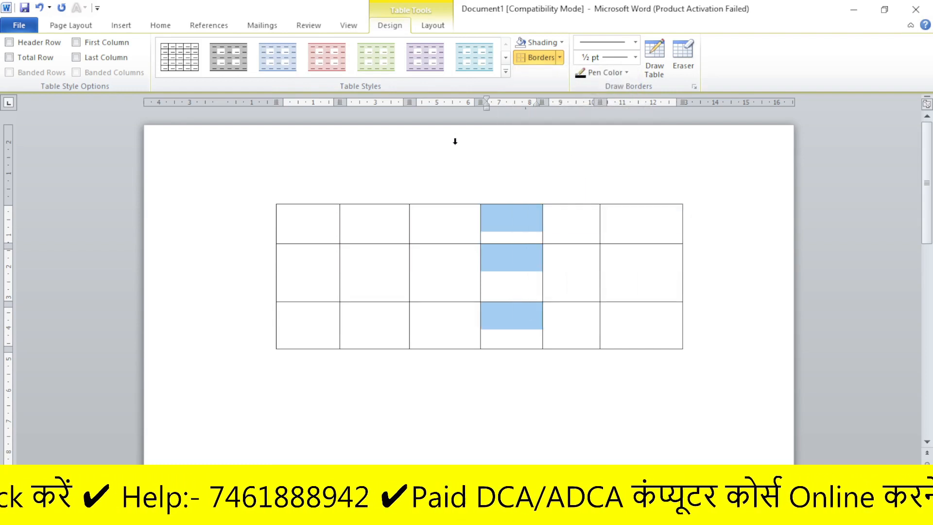
left_click(715, 258)
left_click(417, 250)
- Select the whole fully bordered table and delete it from the document
left_click(270, 199)
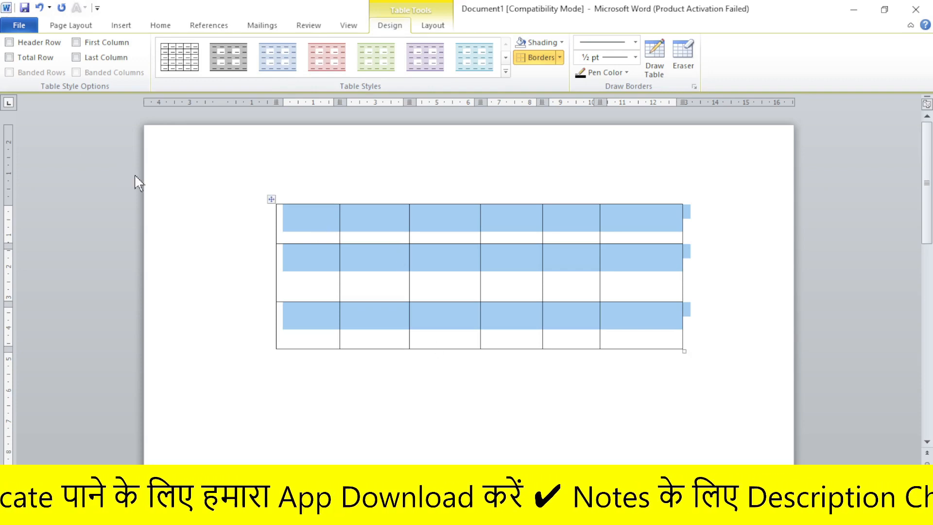
left_click(272, 201)
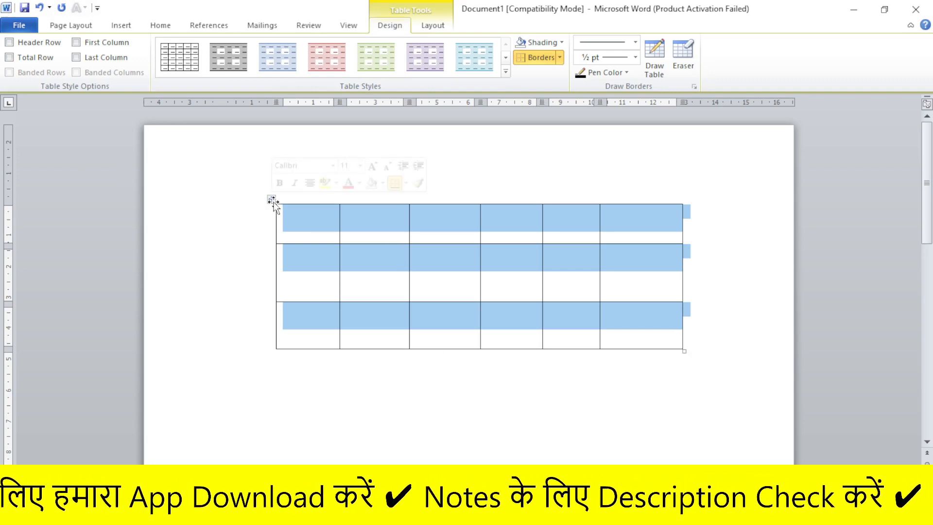
key("BackSpace")
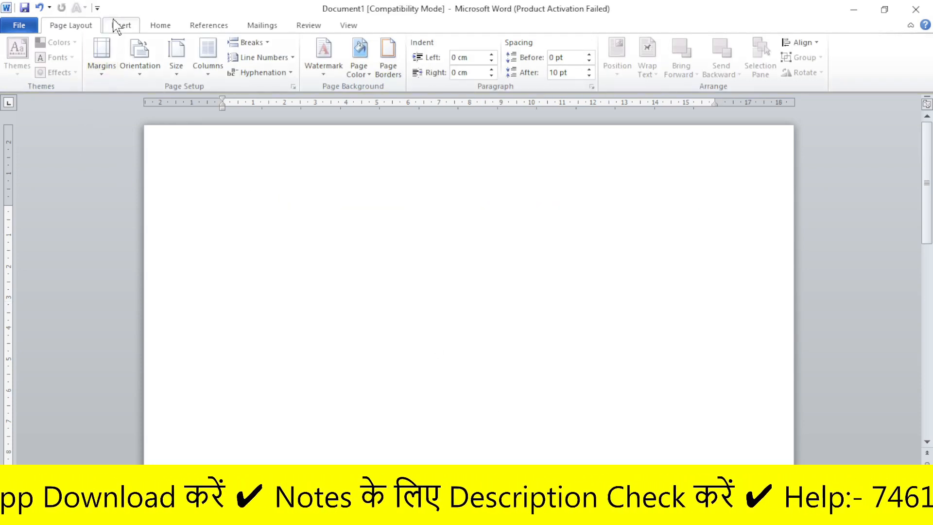
- Draw the outline of a new table by hand, about 13.5 cm wide and 5.5 cm high, near the page's upper edge
left_click(118, 28)
left_click(108, 57)
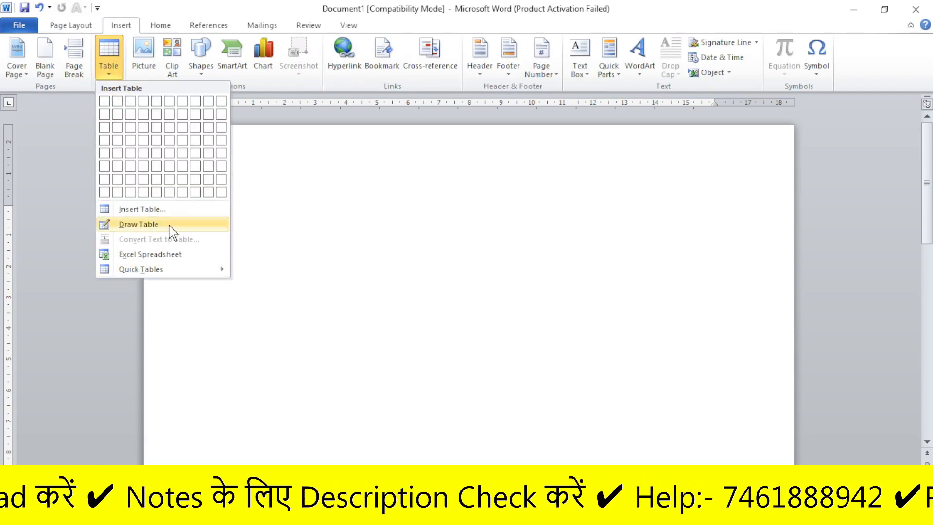
left_click(144, 225)
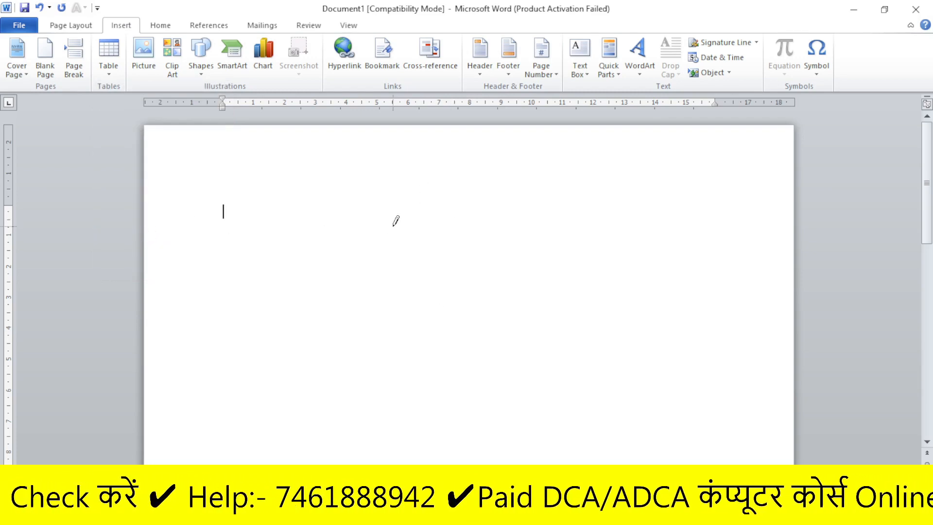
mouse_move(288, 182)
left_mouse_down()
mouse_move(446, 264)
mouse_move(695, 344)
mouse_move(709, 356)
left_mouse_up()
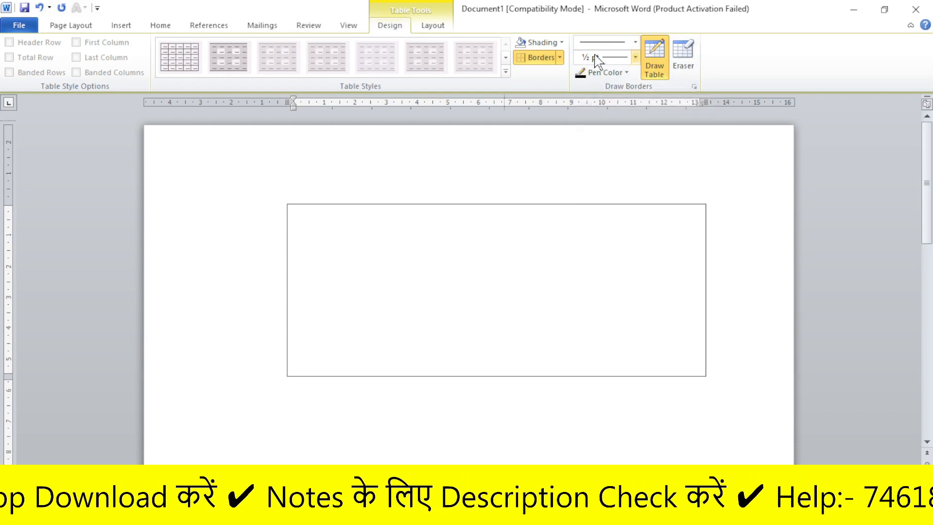
- Set the pen to the double-line style and draw two vertical column dividers across the first part of the drawn table
left_click(636, 42)
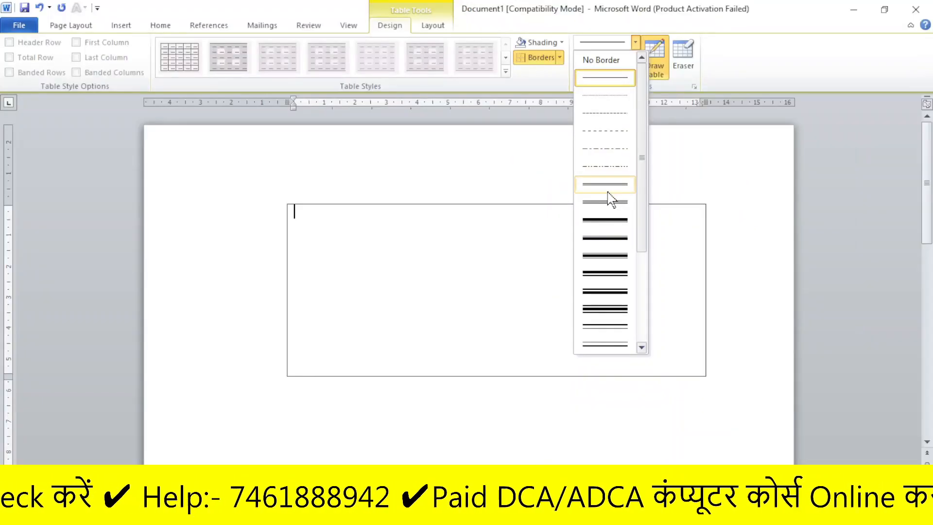
left_click(606, 186)
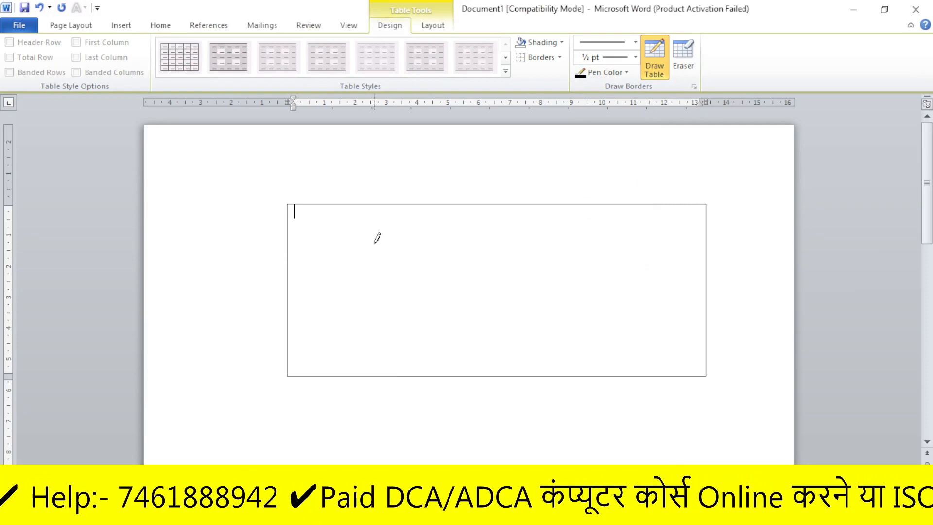
left_click_drag(380, 267, 380, 335)
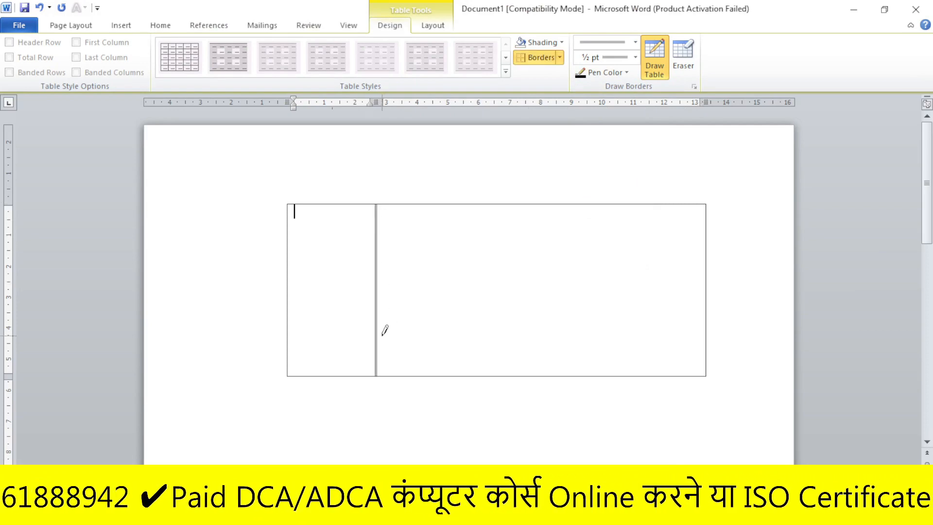
left_click_drag(459, 213, 458, 360)
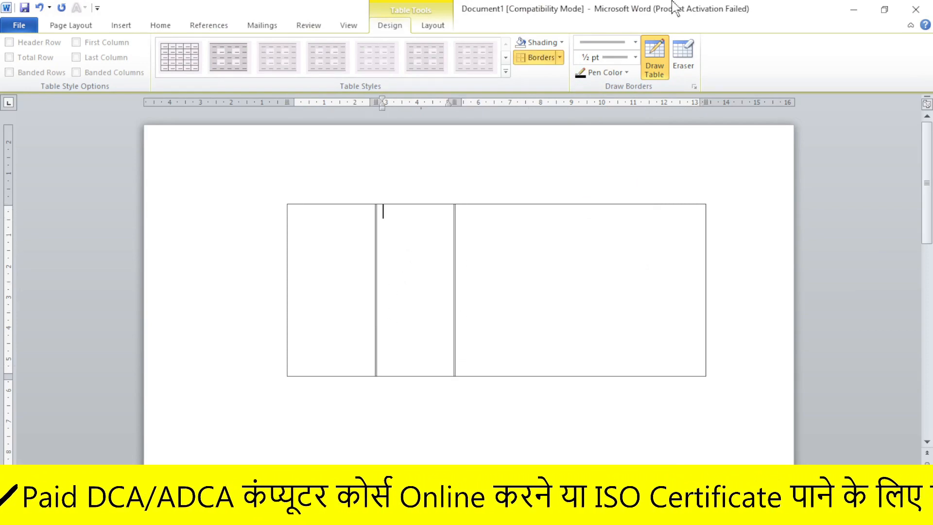
- Choose a 3 pt line style pairing thick and thin lines, and draw two single-cell tables below the existing one
left_click(636, 43)
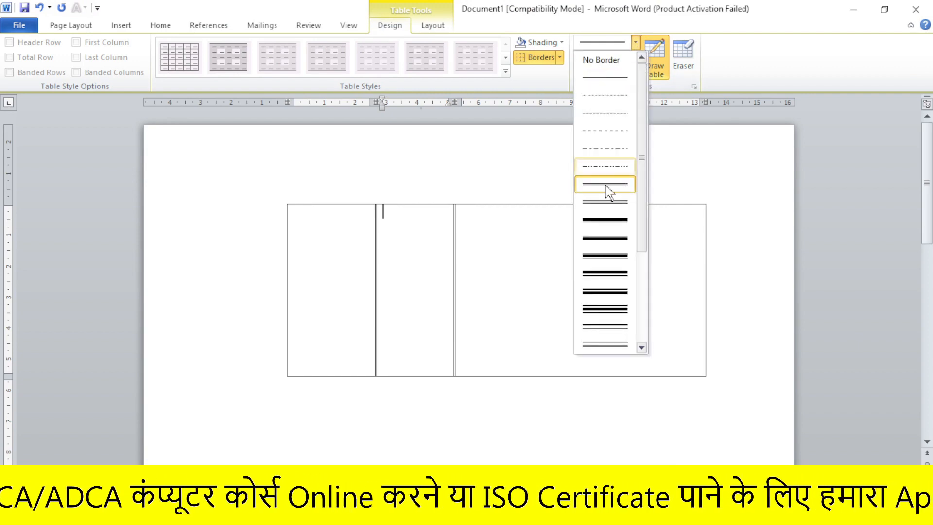
left_click(604, 245)
left_click_drag(333, 415, 630, 462)
scroll(541, 417, "down", 3)
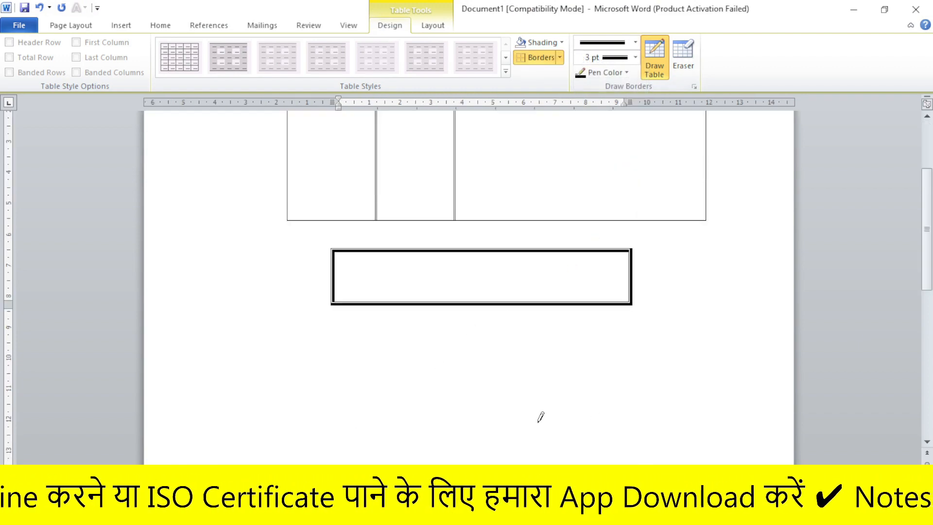
mouse_move(350, 334)
left_mouse_down()
mouse_move(511, 430)
mouse_move(593, 460)
left_mouse_up()
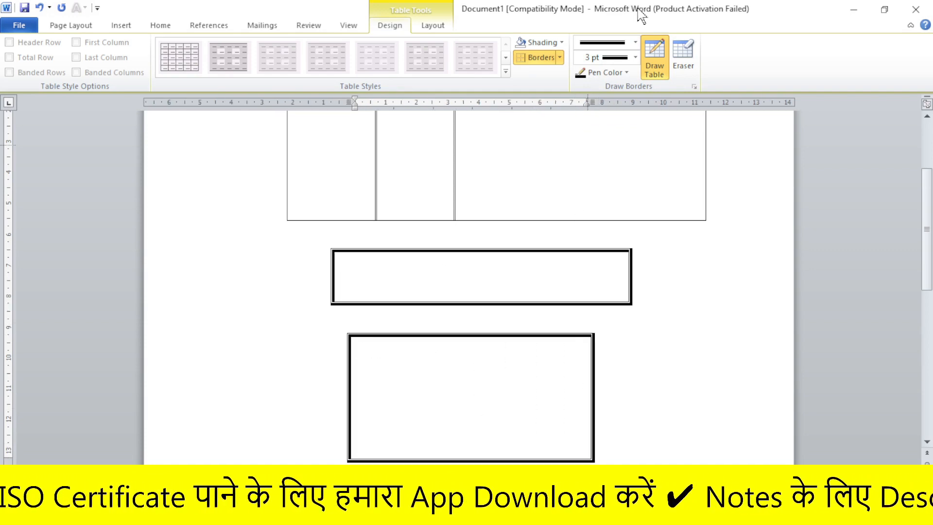
- Choose the 3 pt thin-thick-thin triple line style and draw a small table about 2.5 cm wide beside the lowest table
left_click(635, 43)
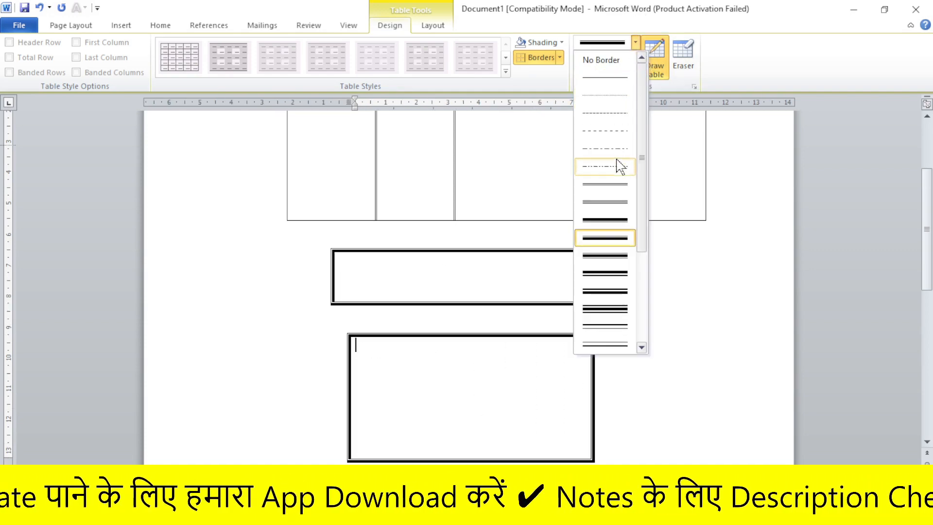
left_click(605, 311)
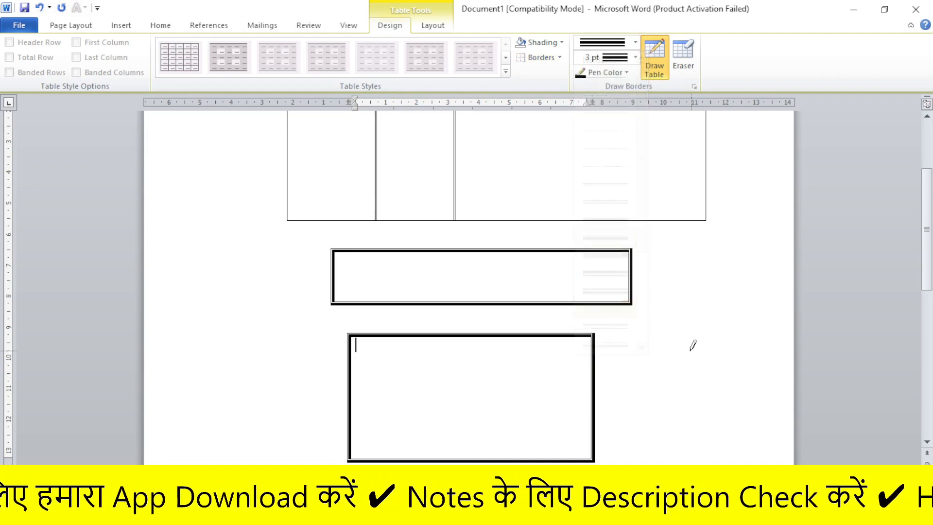
left_click_drag(729, 403, 736, 406)
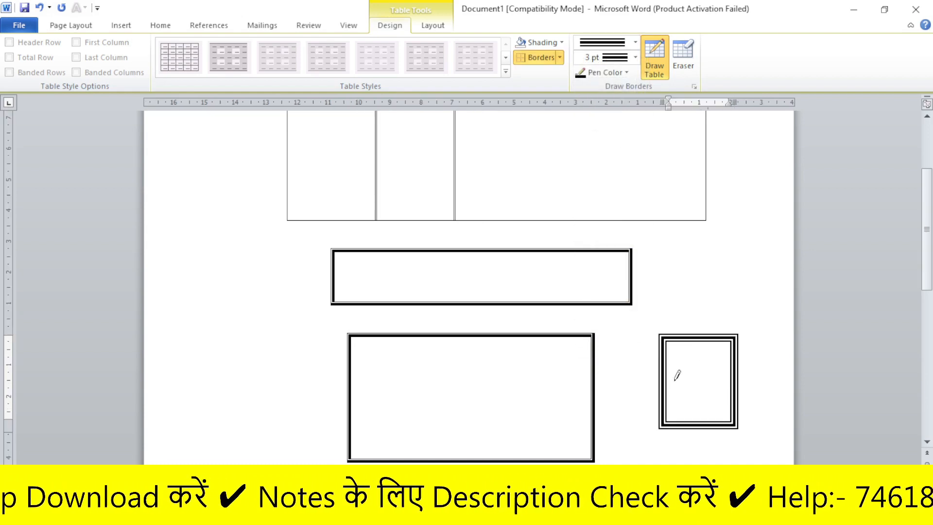
- Set the line weight to 4½ pt and draw two more tables with the triple line style
left_click(635, 58)
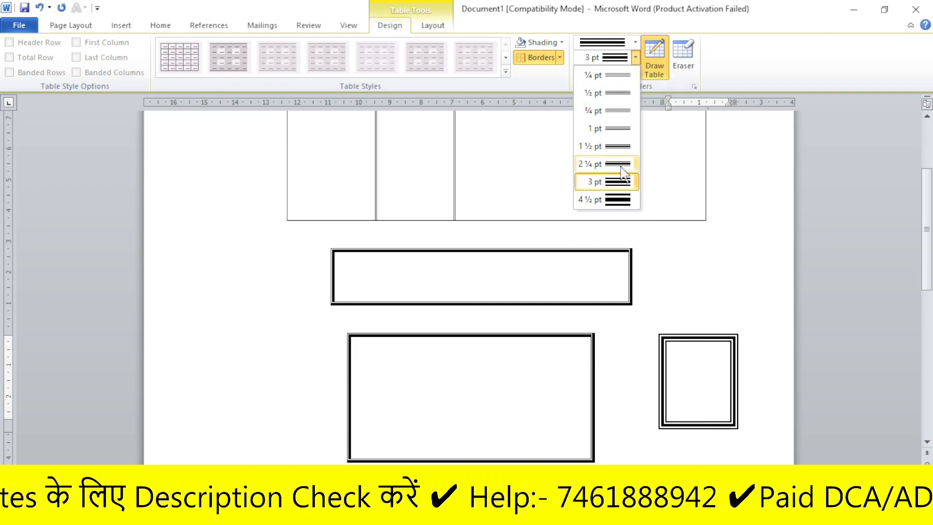
left_click(618, 200)
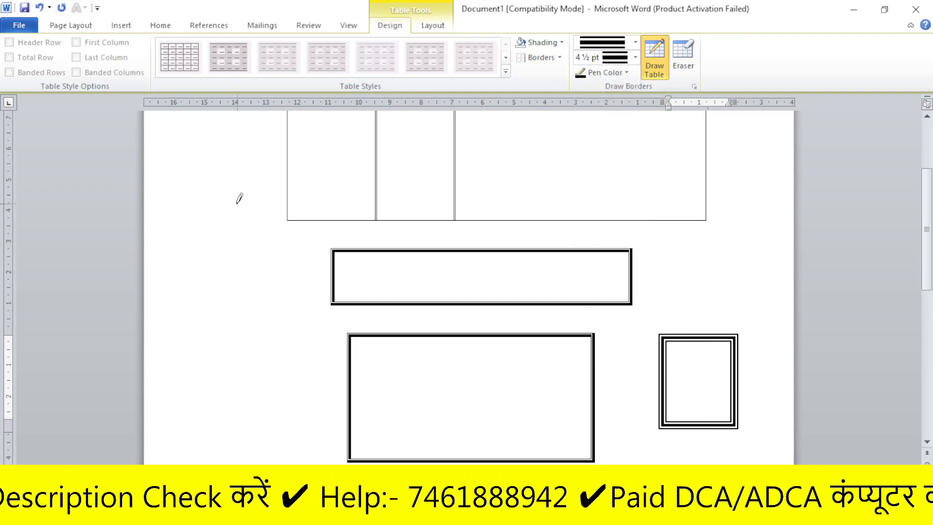
left_click_drag(404, 312, 404, 312)
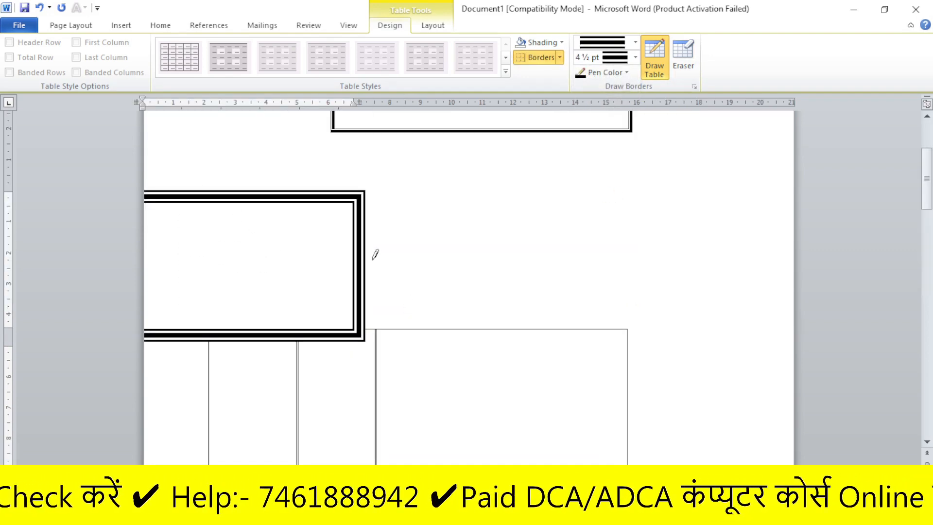
left_click_drag(382, 156, 658, 320)
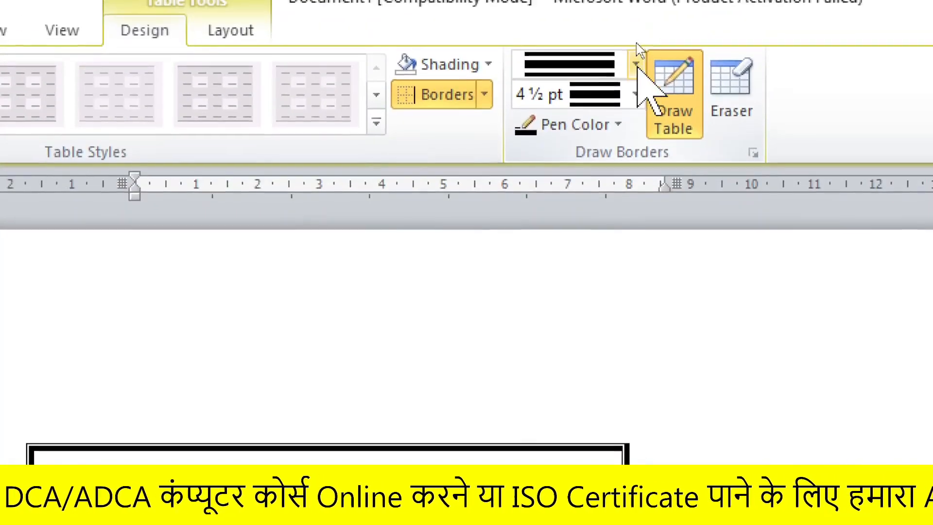
- Set the pen to the single solid line style at 4½ pt and try to draw a table above the existing ones
left_click(635, 42)
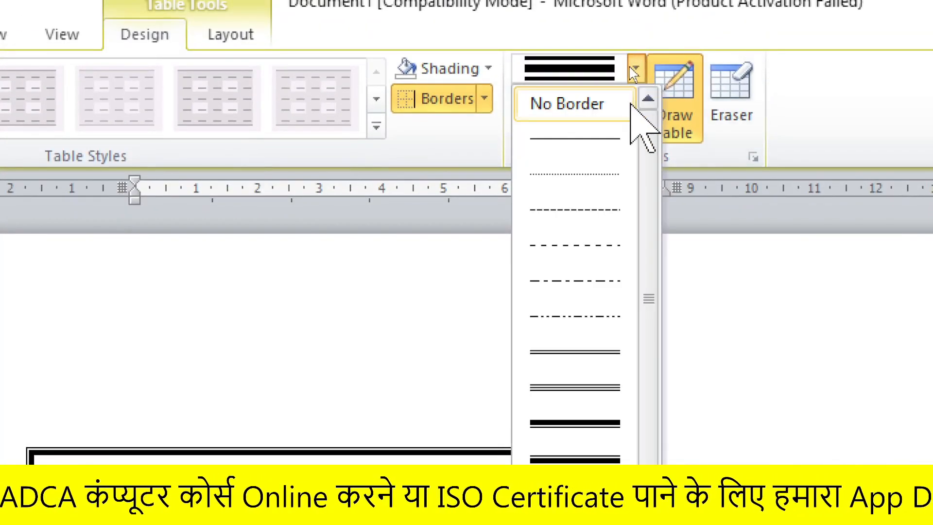
left_click(598, 140)
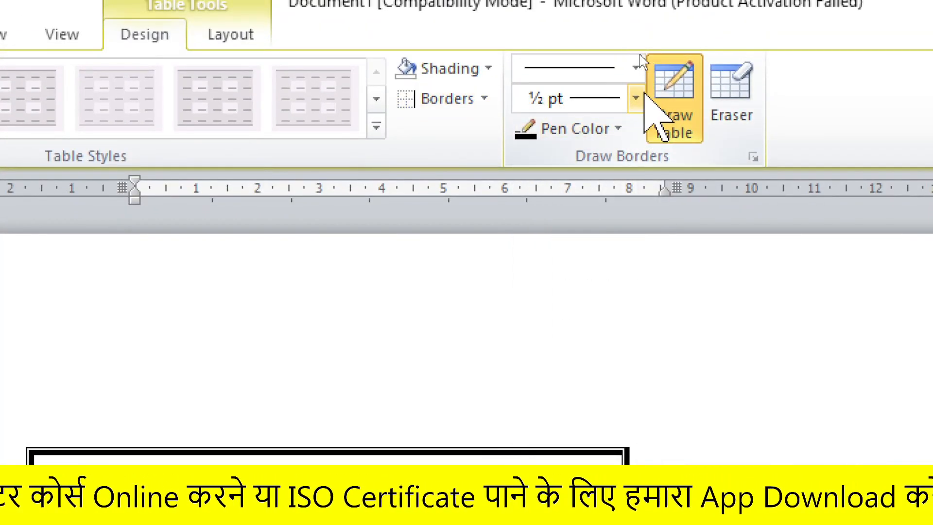
left_click(636, 99)
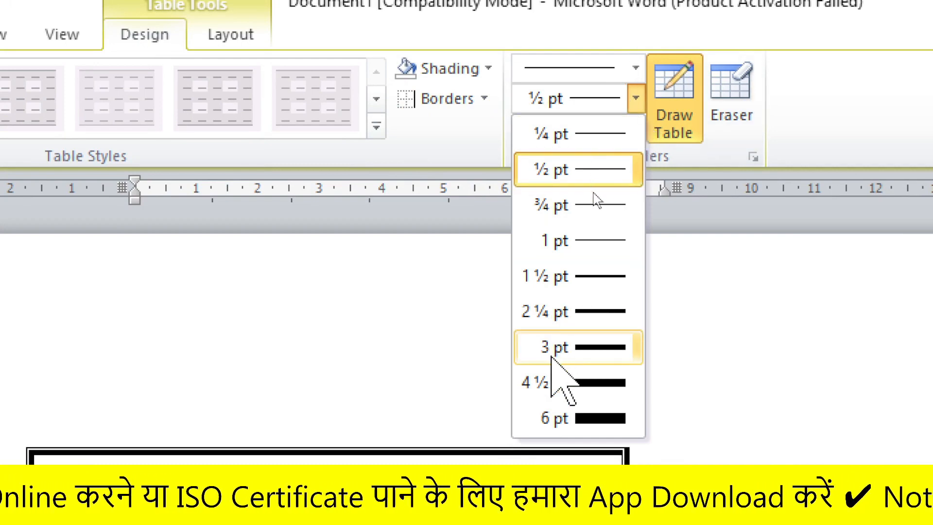
left_click(578, 382)
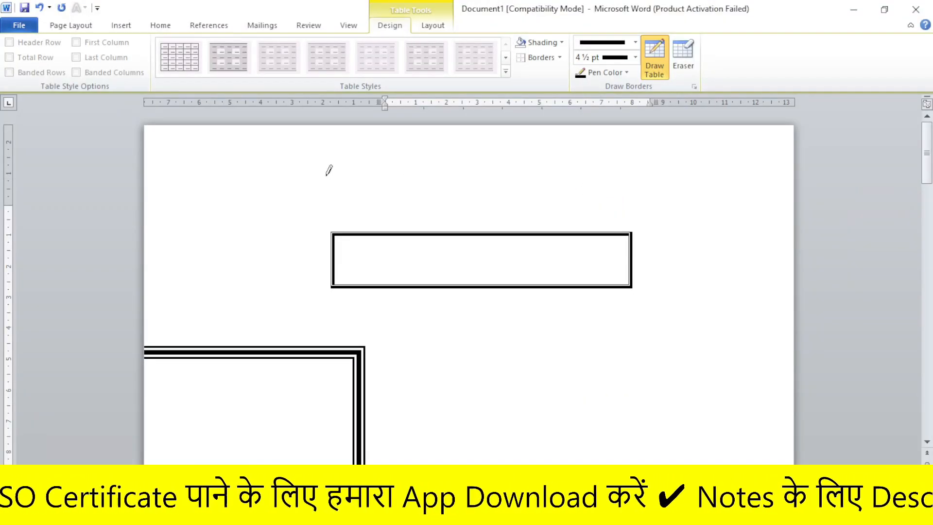
left_click_drag(327, 175, 565, 249)
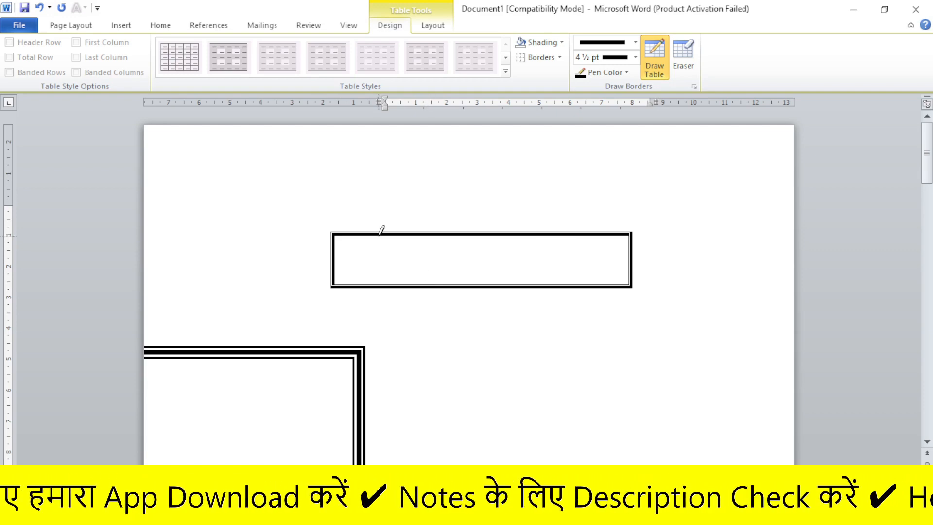
- Leave table drawing mode and delete all the drawn tables from the document
left_click(654, 58)
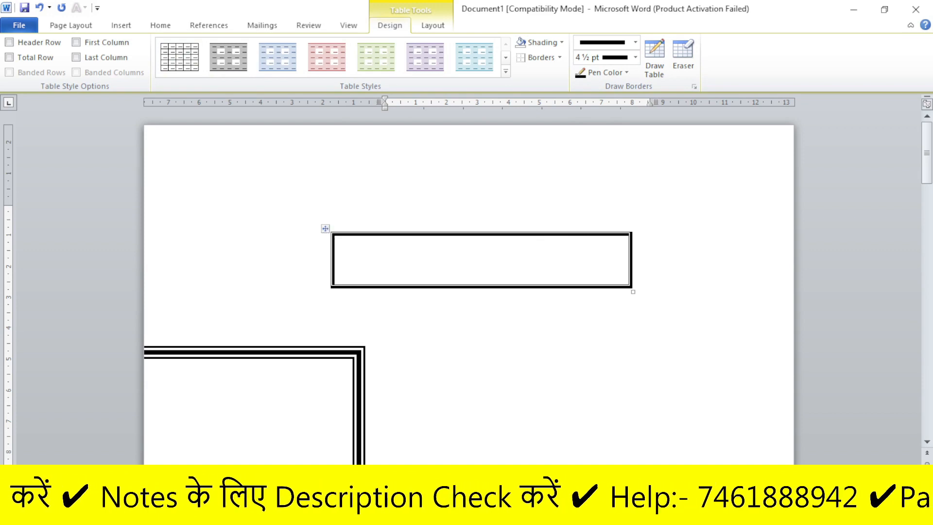
key("ctrl+a")
key("Delete")
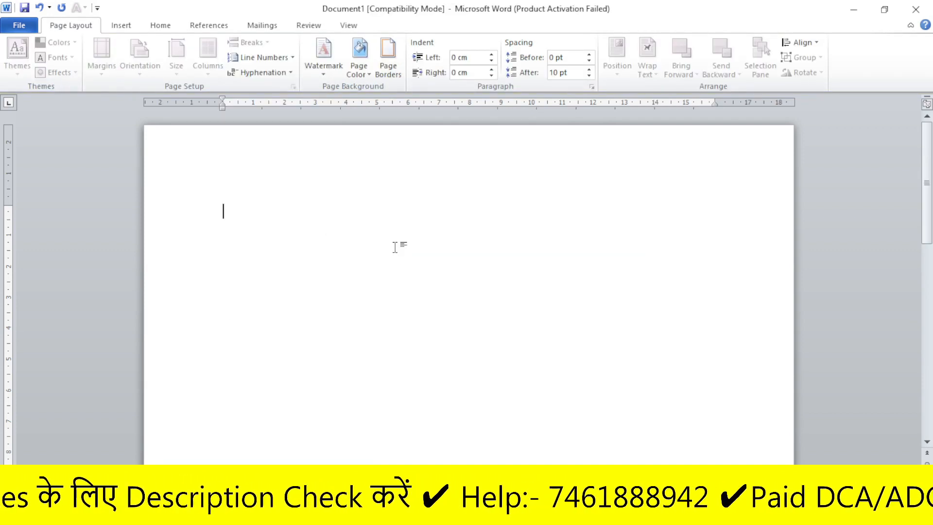
- Draw a flat table about 7.7 cm wide with the 4½ pt solid line at the start of the blank page
left_click(121, 25)
left_click(109, 53)
left_click(152, 231)
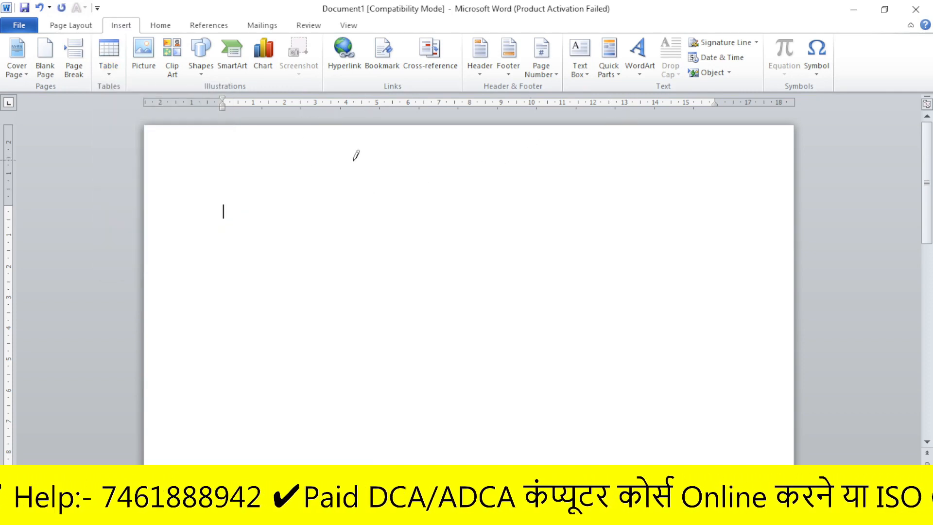
left_click_drag(327, 165, 567, 161)
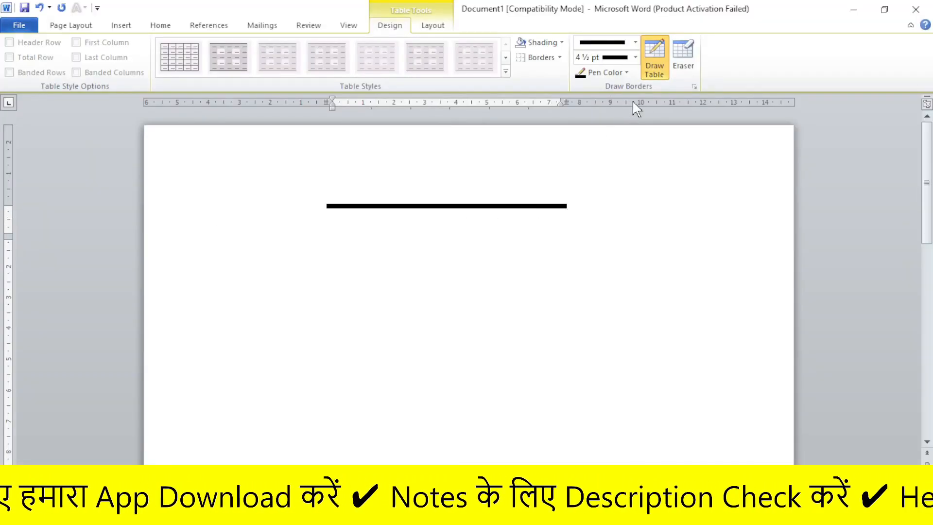
- Set the line weight to 2¼ pt and draw a table about 12 cm wide and 4.3 cm high below the thick line
left_click(636, 57)
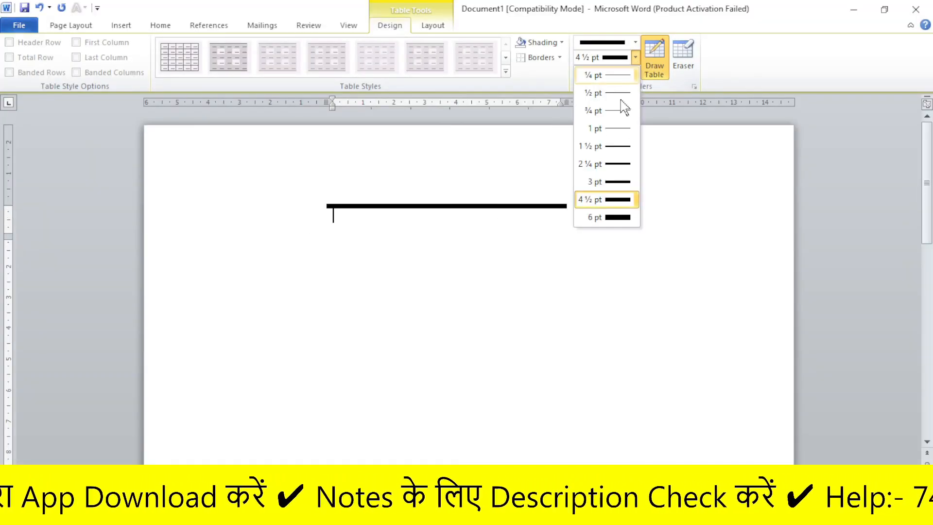
left_click(616, 163)
mouse_move(287, 238)
left_mouse_down()
mouse_move(539, 266)
mouse_move(652, 372)
left_mouse_up()
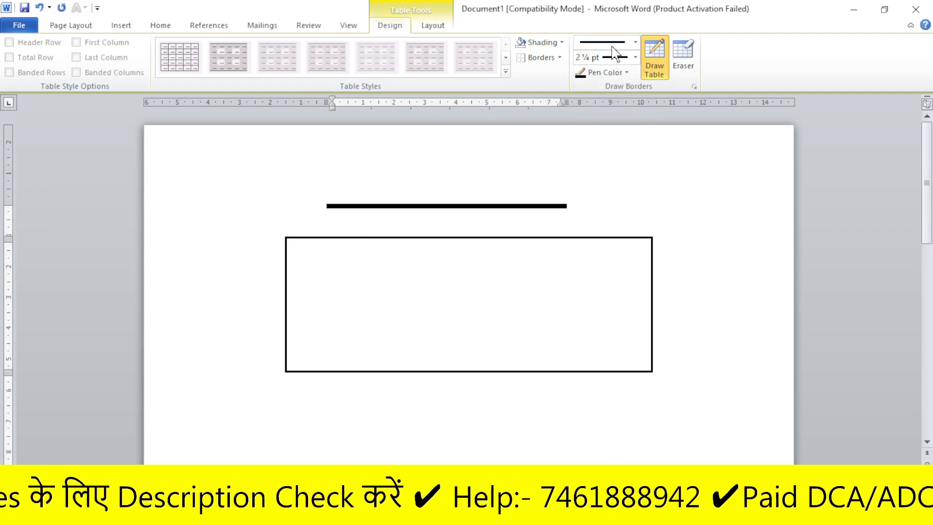
- Choose a 3 pt thick-and-thin line style and draw three tables over and above the existing ones
left_click(636, 42)
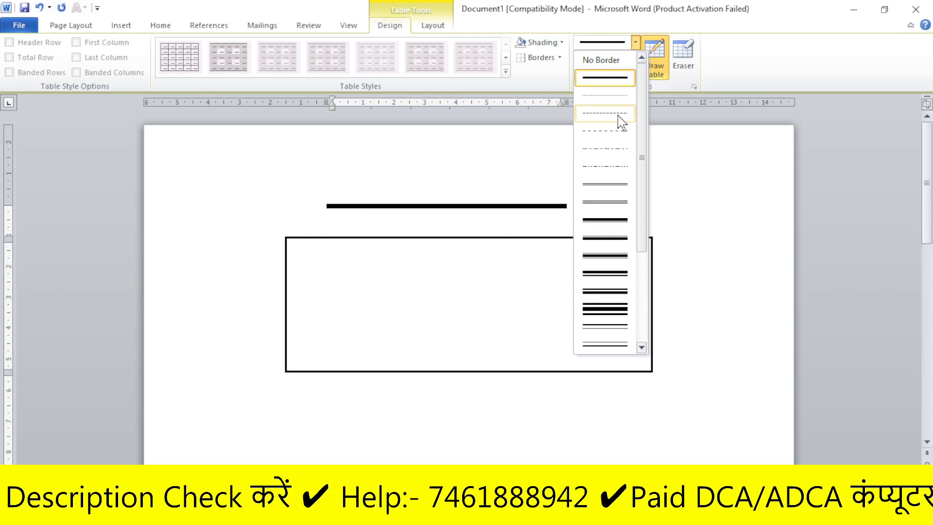
left_click(597, 228)
mouse_move(357, 217)
left_mouse_down()
mouse_move(502, 298)
mouse_move(530, 344)
left_mouse_up()
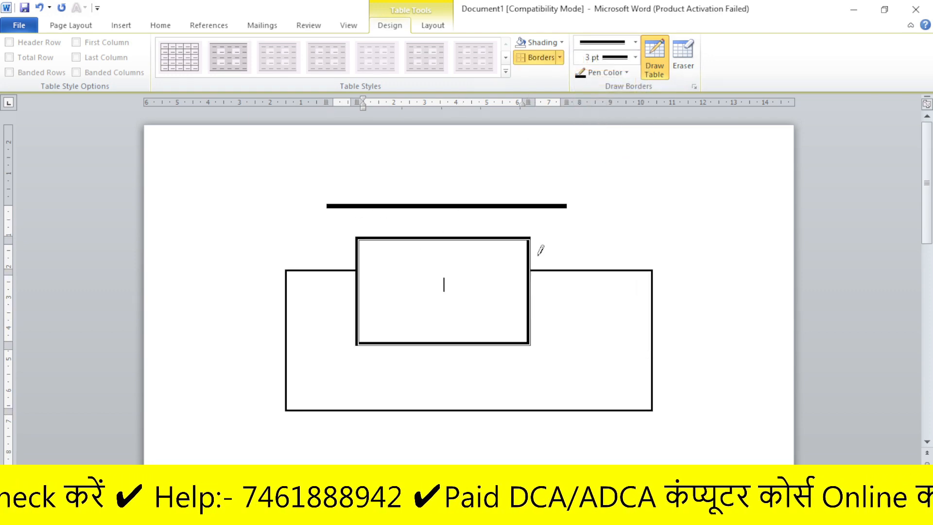
left_click_drag(512, 202, 800, 343)
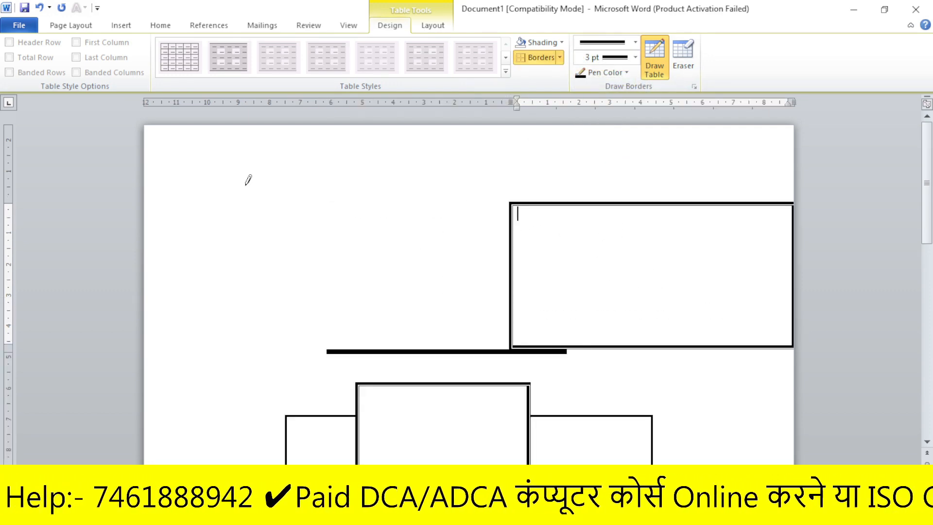
left_click_drag(245, 188, 590, 342)
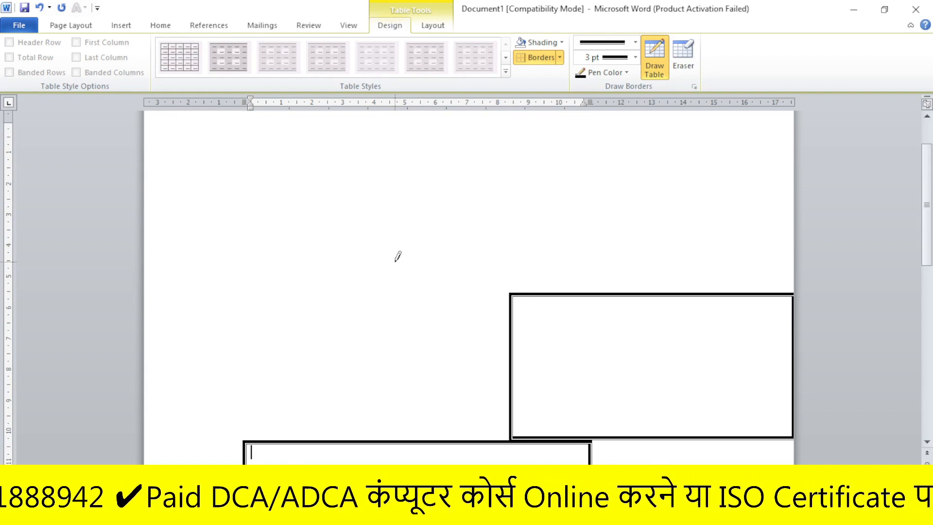
- Delete all the drawn tables and insert an embedded Excel spreadsheet, dismissing the activation wizard
key("ctrl+a")
key("Delete")
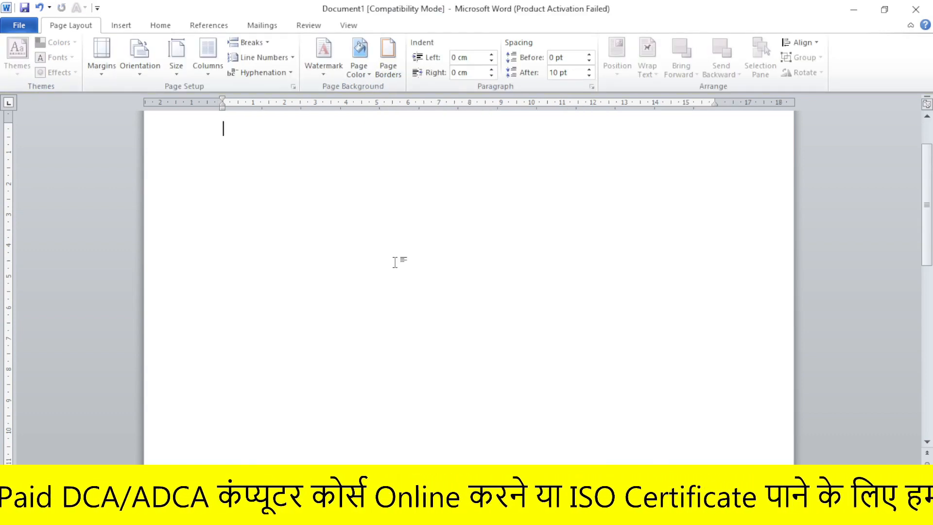
left_click(122, 26)
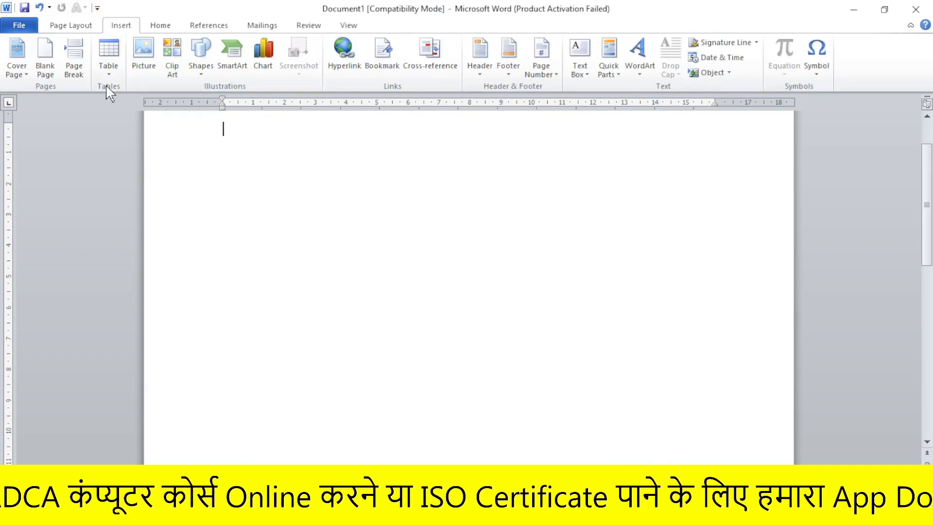
left_click(108, 65)
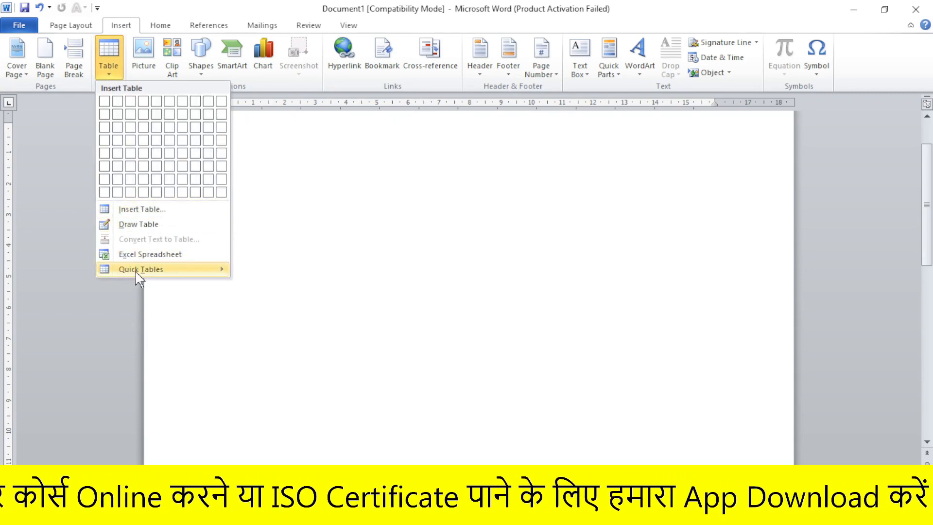
mouse_move(195, 269)
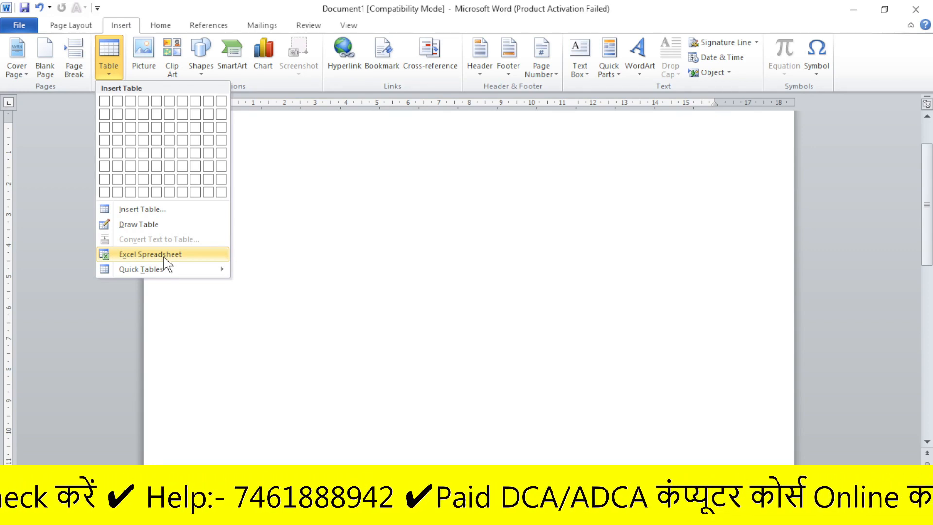
left_click(164, 258)
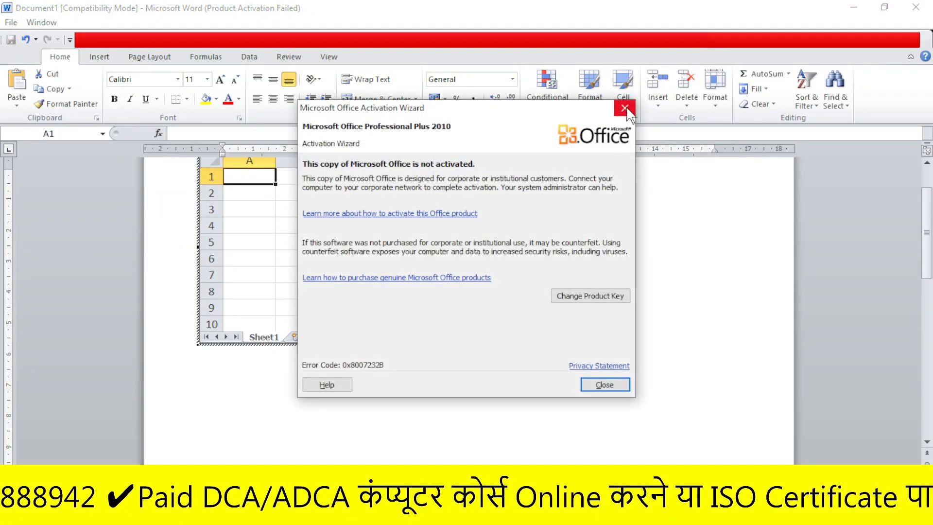
left_click(622, 104)
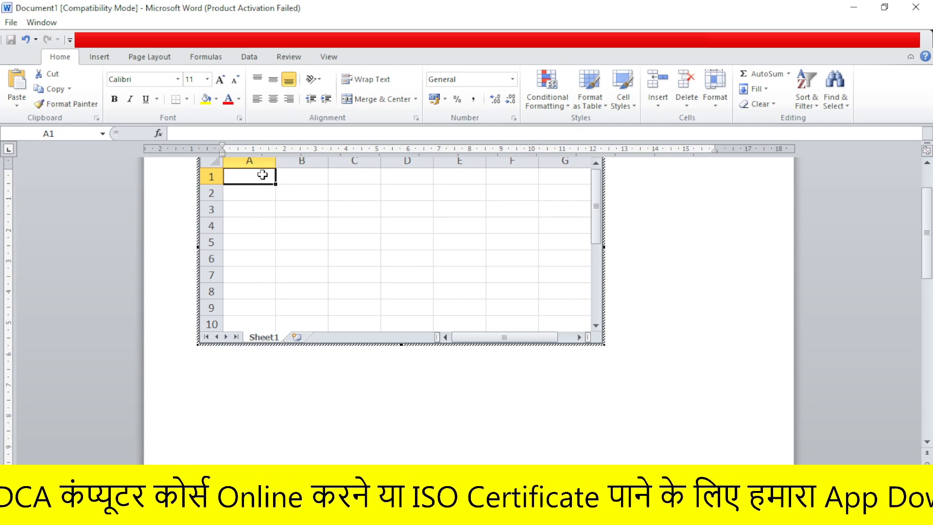
- Enter "xvfbnfhk", "f.ghtj", "f,jhiortjfg" and ".jmhiotju" in cells A1 to D1, and return to the document
type("xvfbnfhk")
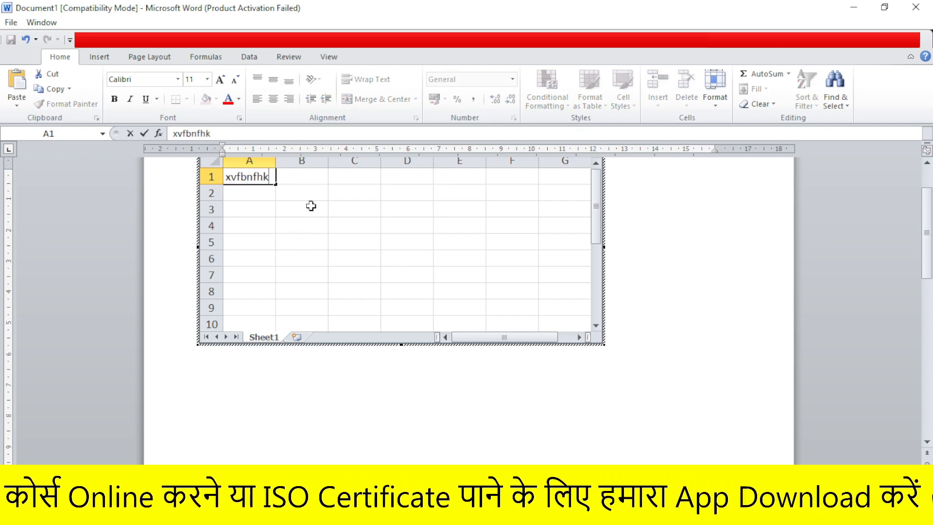
key("Tab")
type("f.ghtj")
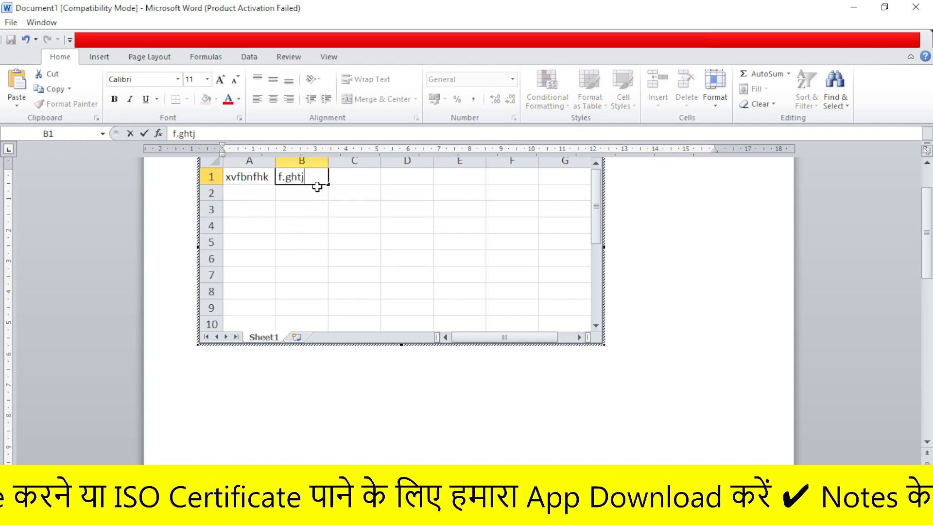
key("Tab")
type("f,jhiortjfg")
key("Tab")
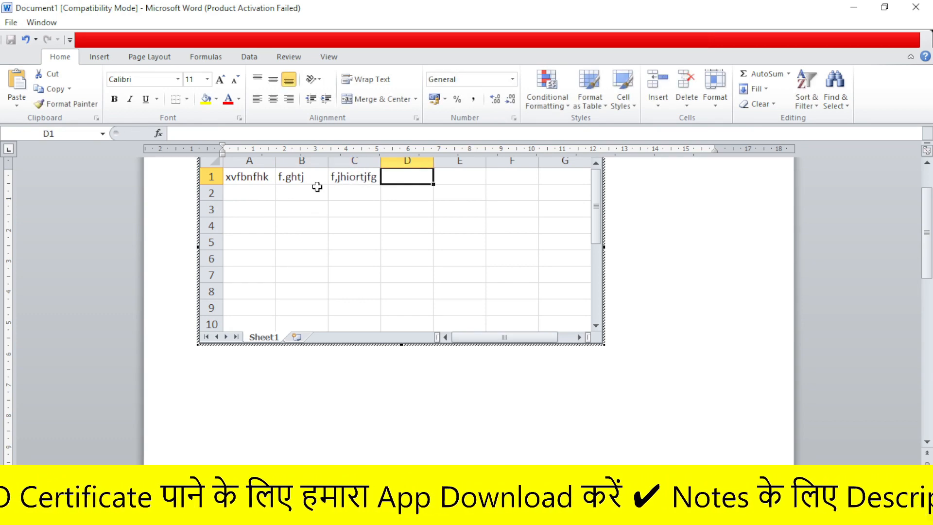
type(".jmhiotju")
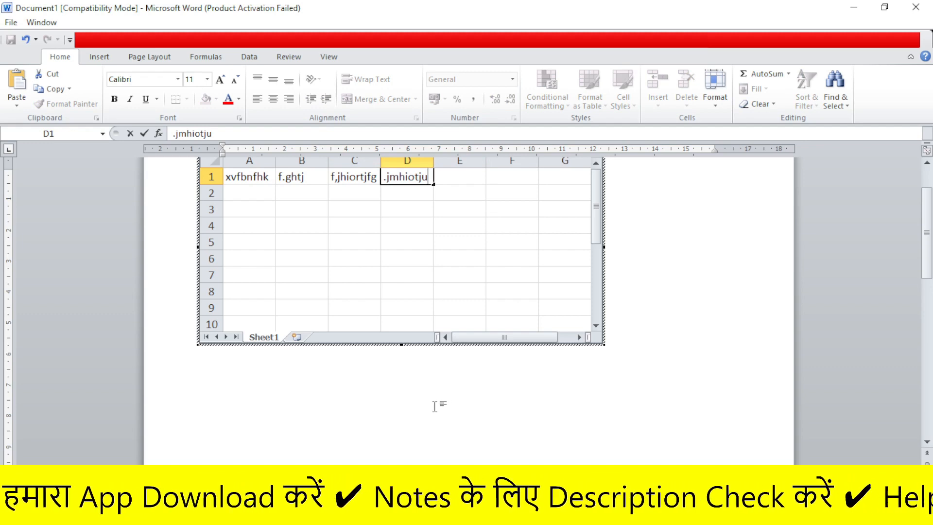
left_click(434, 407)
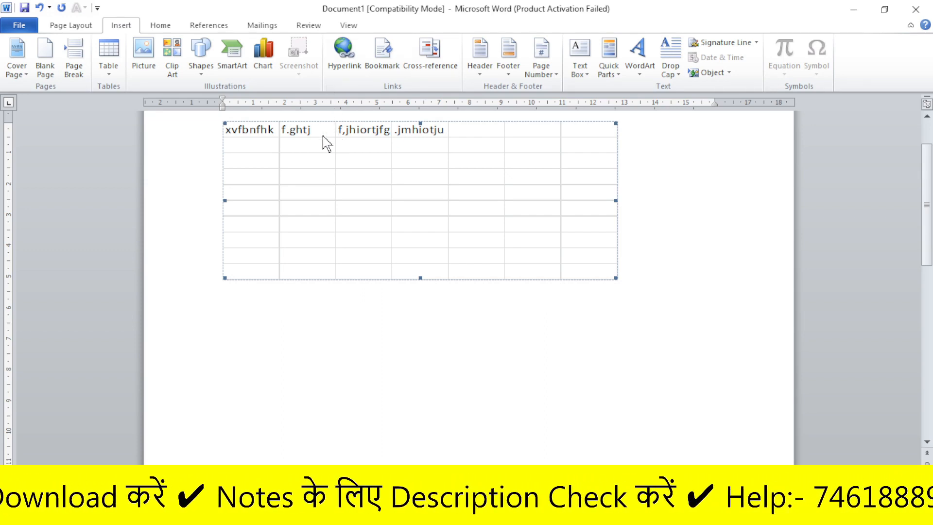
- Delete the filled spreadsheet and insert a new blank Excel spreadsheet, closing the activation wizard
key("ctrl+a")
key("Delete")
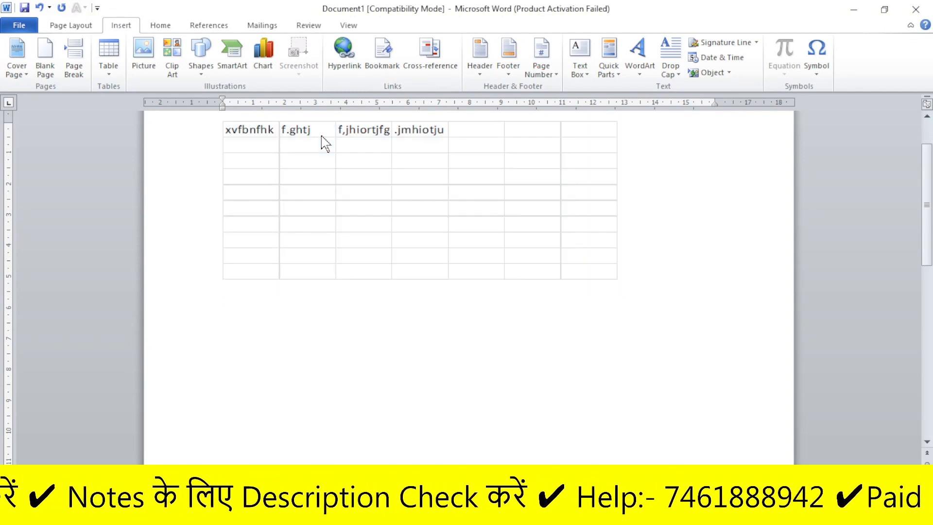
left_click(107, 72)
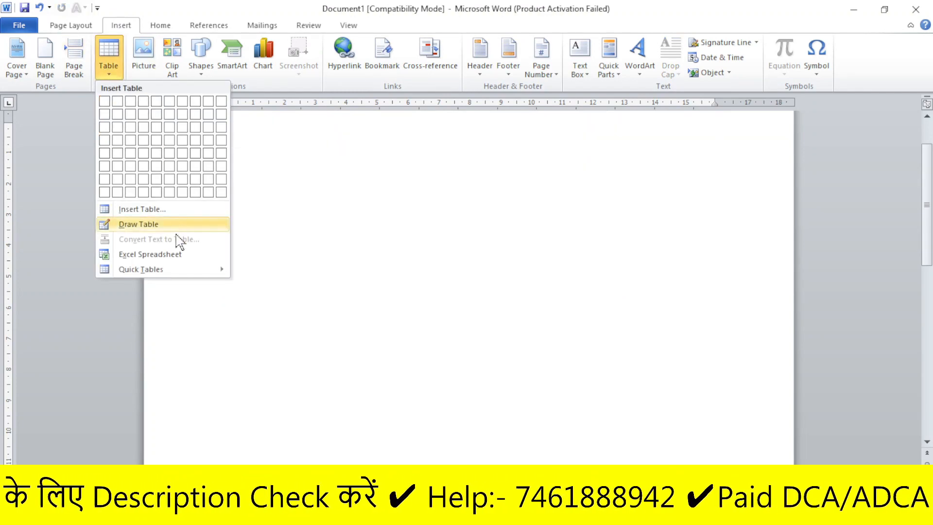
left_click(154, 259)
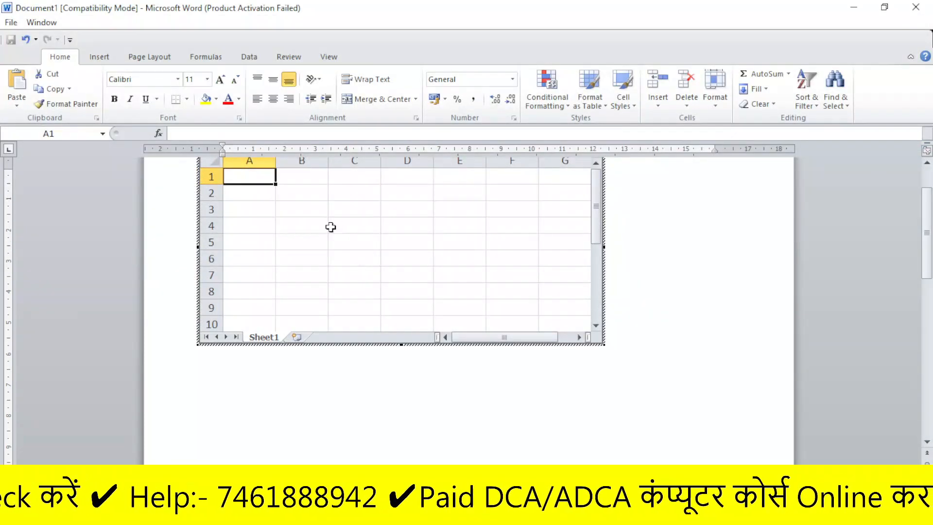
left_click(624, 108)
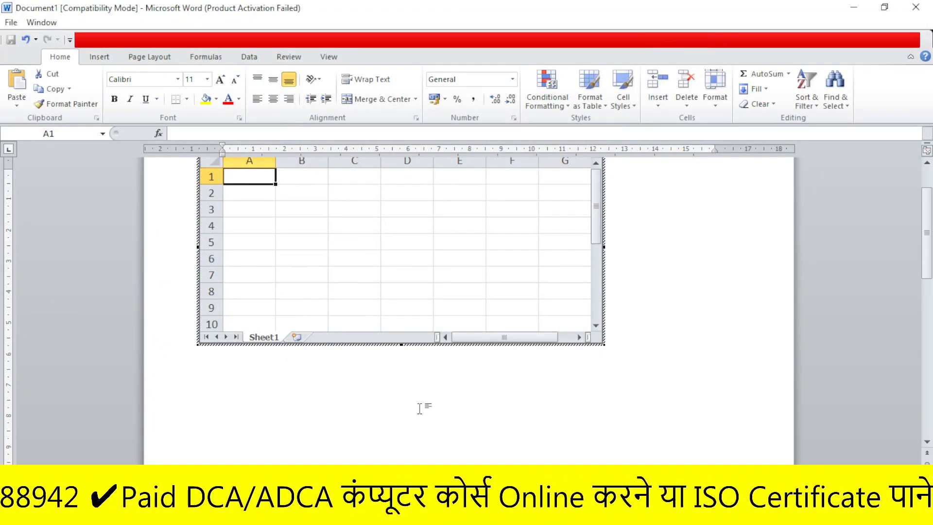
- Enter "dbfjhs" in cell A1 of the embedded sheet, and delete the whole spreadsheet from the document
type("dbfjhs")
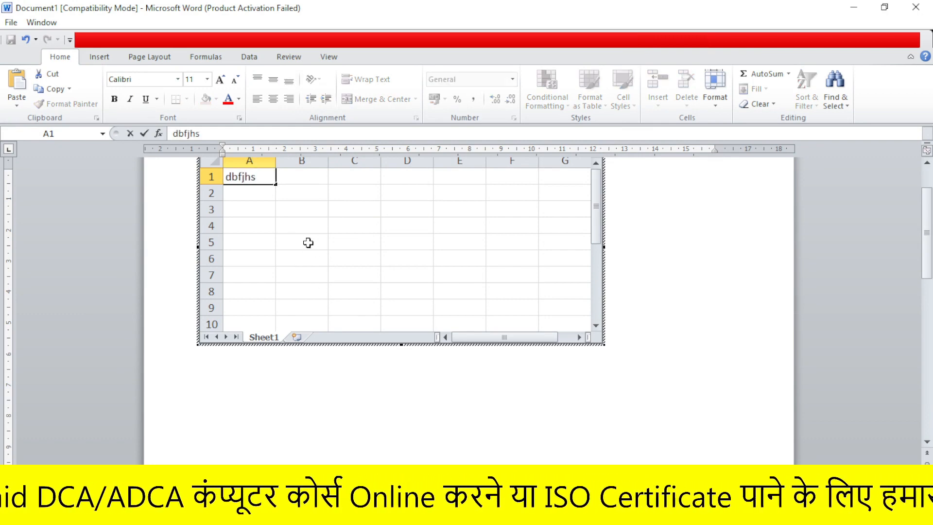
left_click(431, 409)
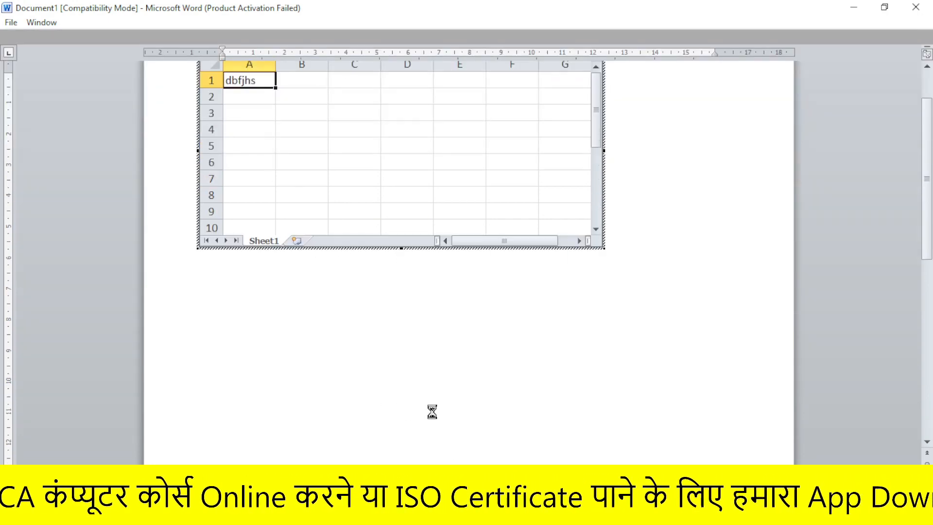
scroll(343, 211, "up", 3)
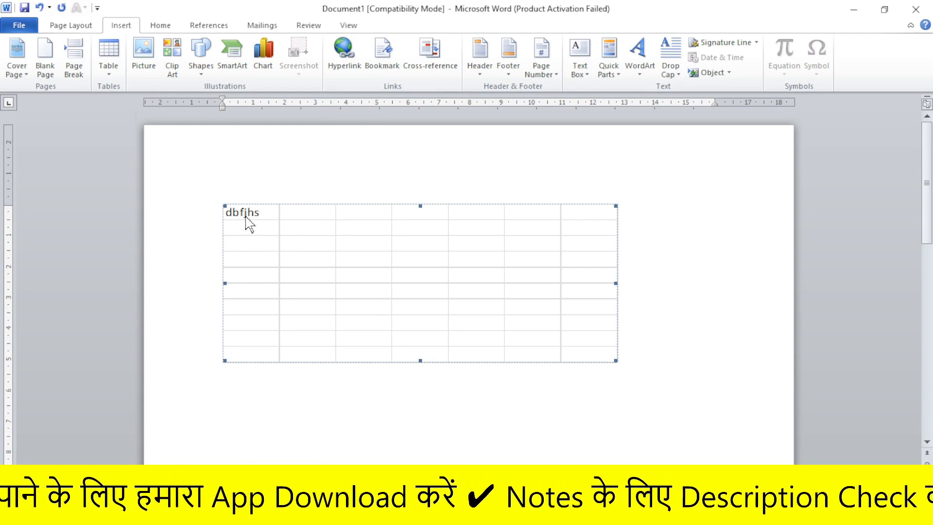
key("ctrl+a")
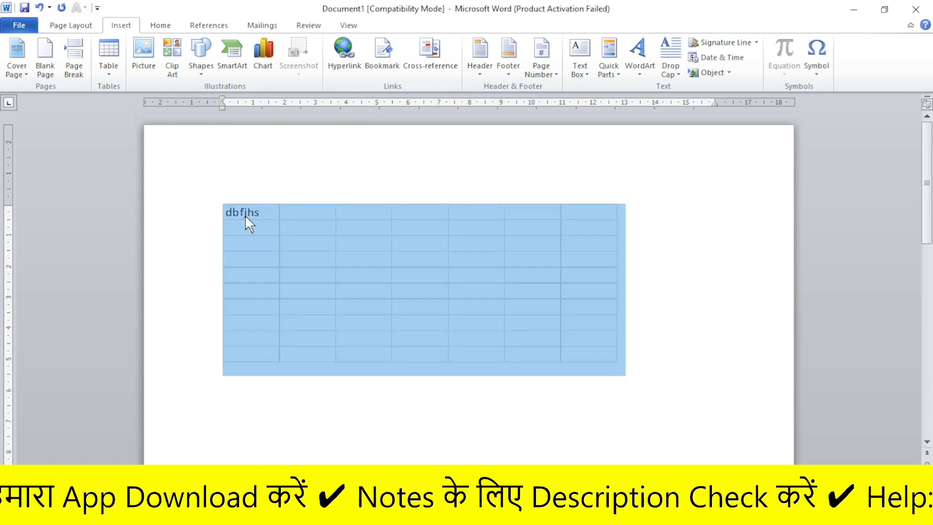
key("Delete")
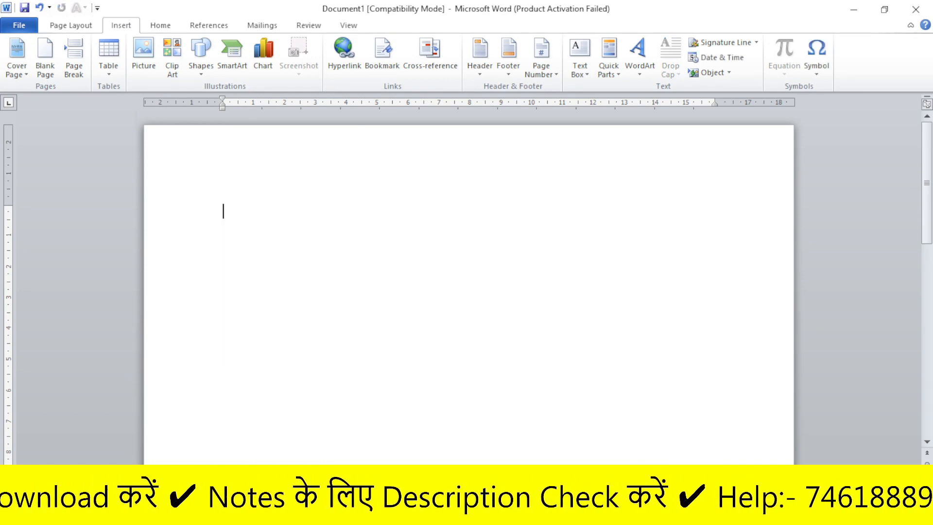
- Insert the built-in "With Subheads 1" quick table into the blank document and look over it
left_click(120, 76)
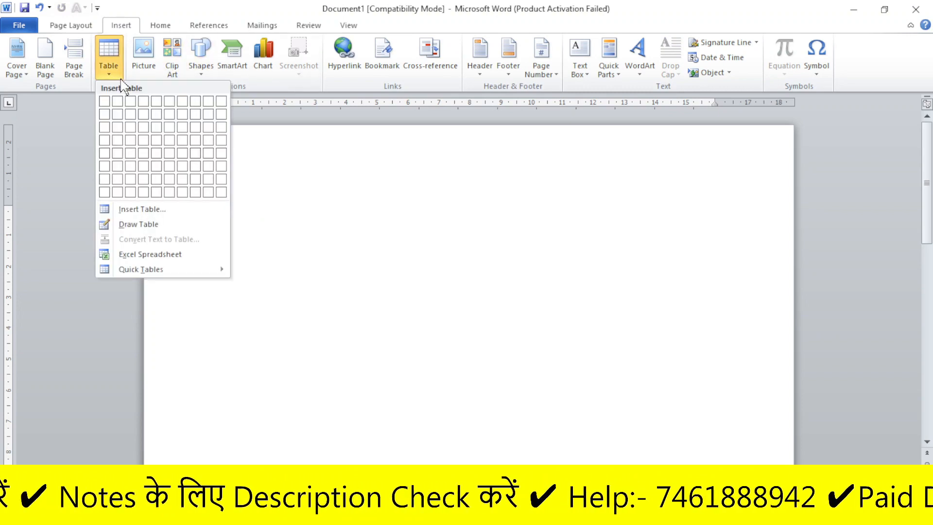
mouse_move(165, 275)
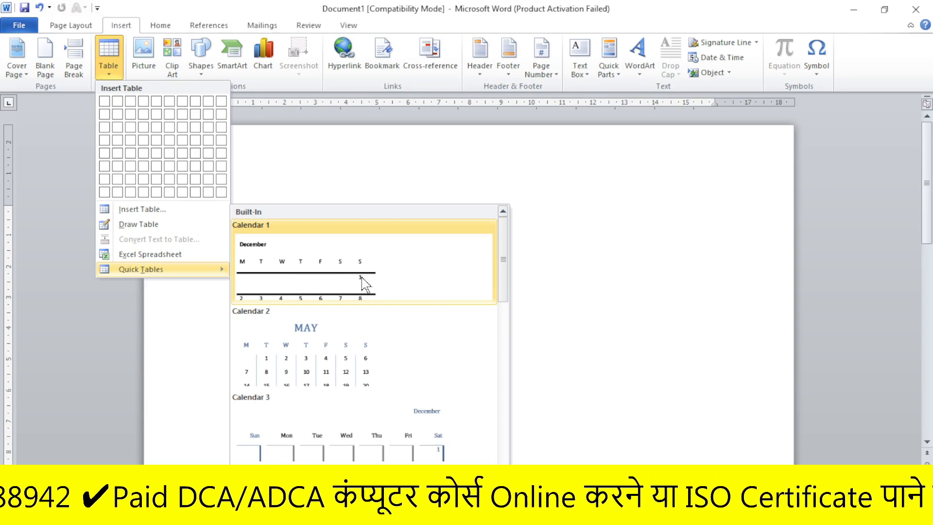
scroll(362, 285, "down", 6)
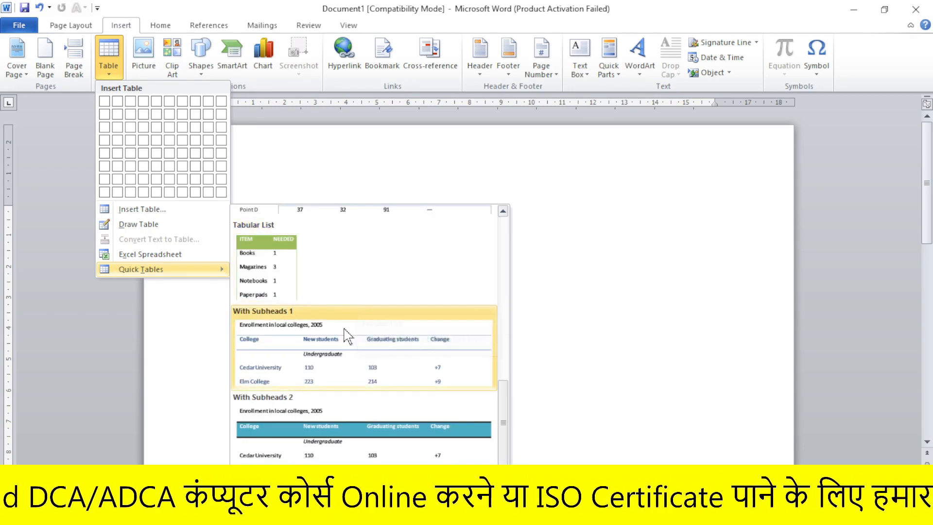
left_click(302, 362)
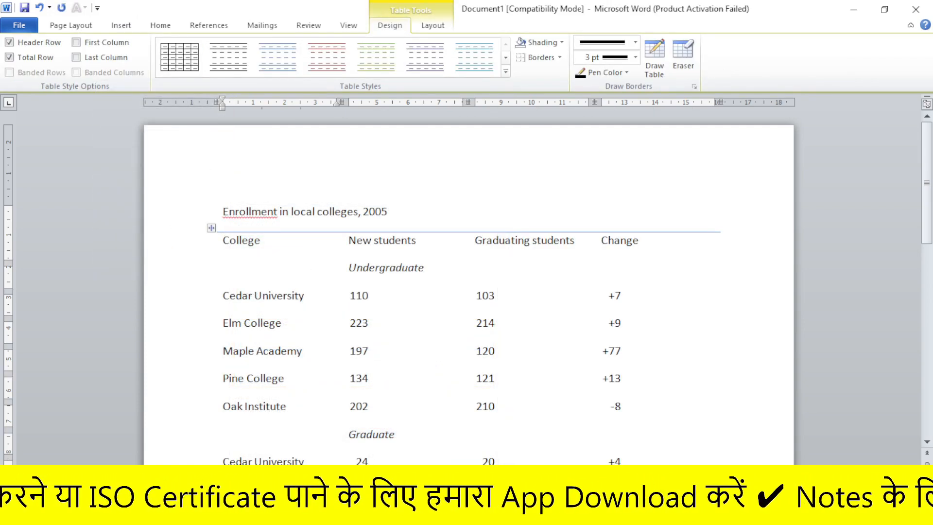
scroll(359, 265, "down", 7)
scroll(421, 268, "up", 7)
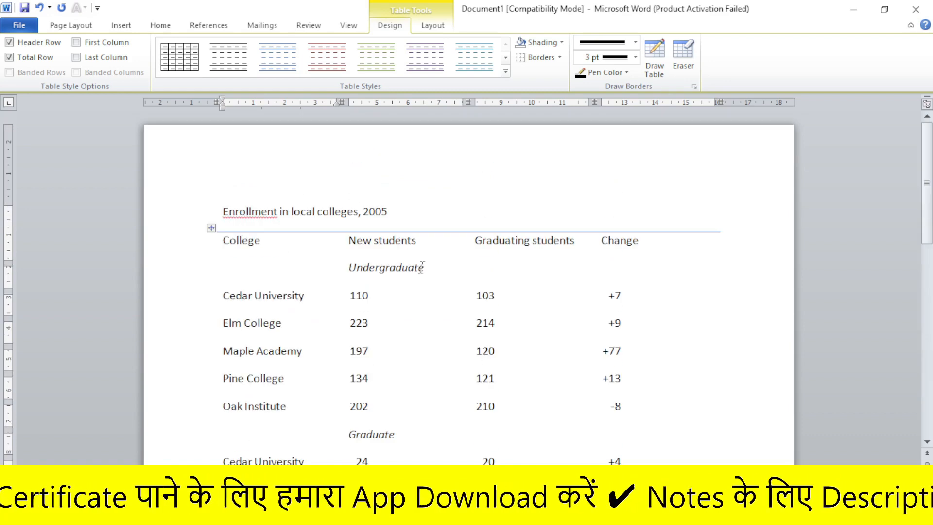
- Delete the college enrollment table along with its title and source lines
left_click(212, 228)
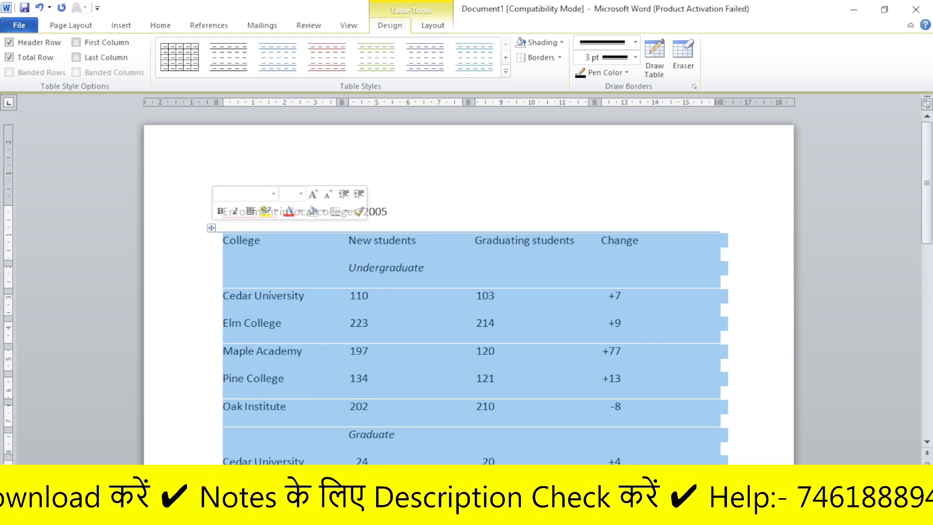
key("BackSpace")
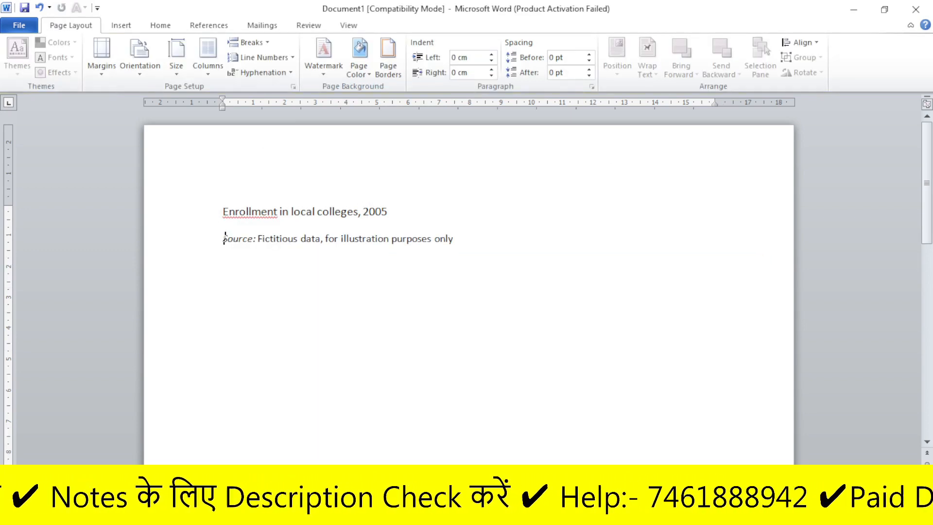
left_click_drag(221, 209, 524, 300)
key("BackSpace")
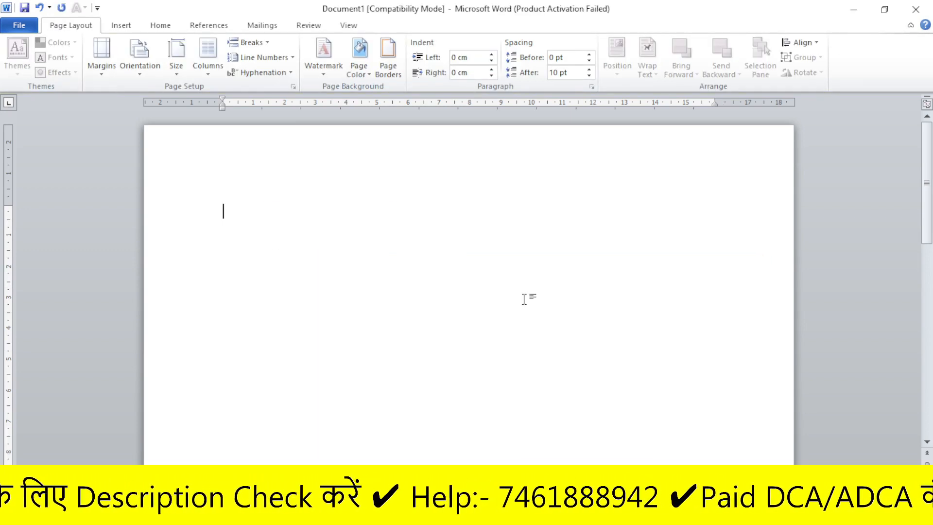
left_click(122, 26)
left_click(116, 76)
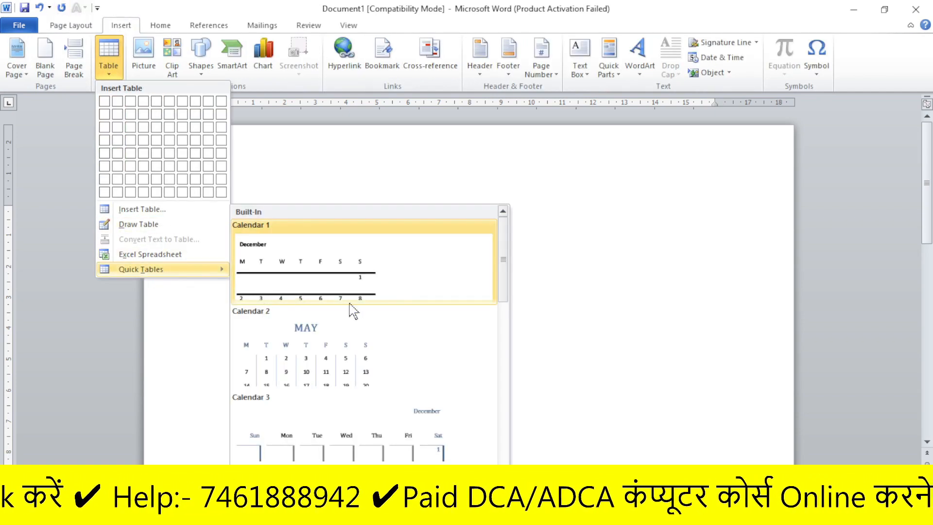
scroll(360, 313, "down", 10)
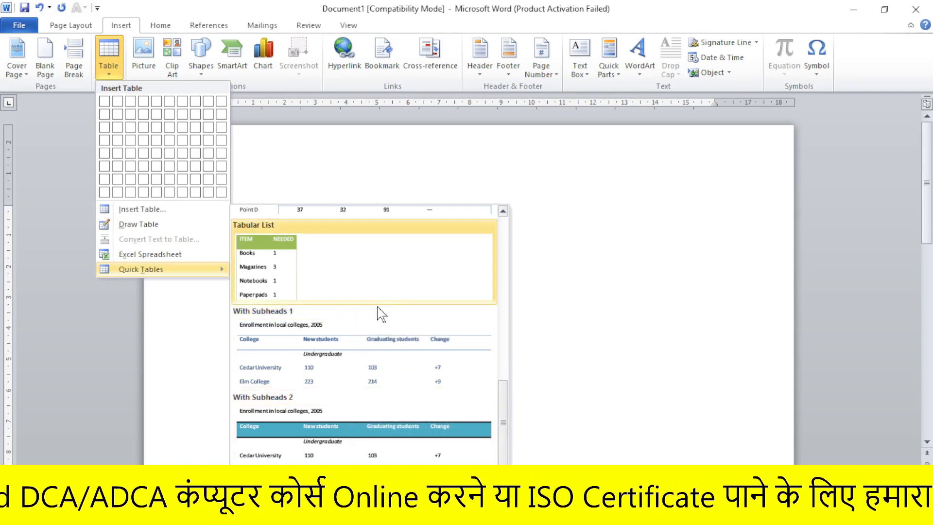
left_click(591, 316)
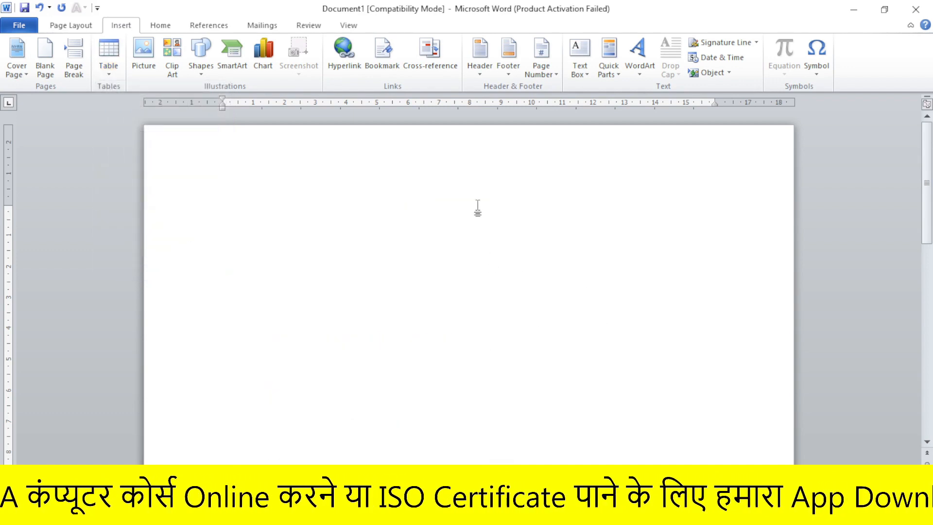
- Insert a table of 5 columns and 4 rows, and compare its layout and design options
left_click(116, 70)
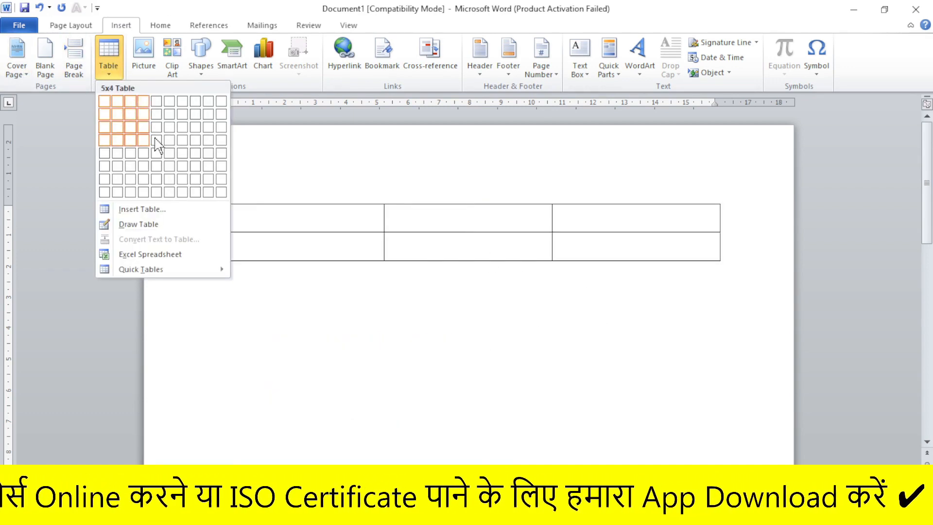
left_click(156, 140)
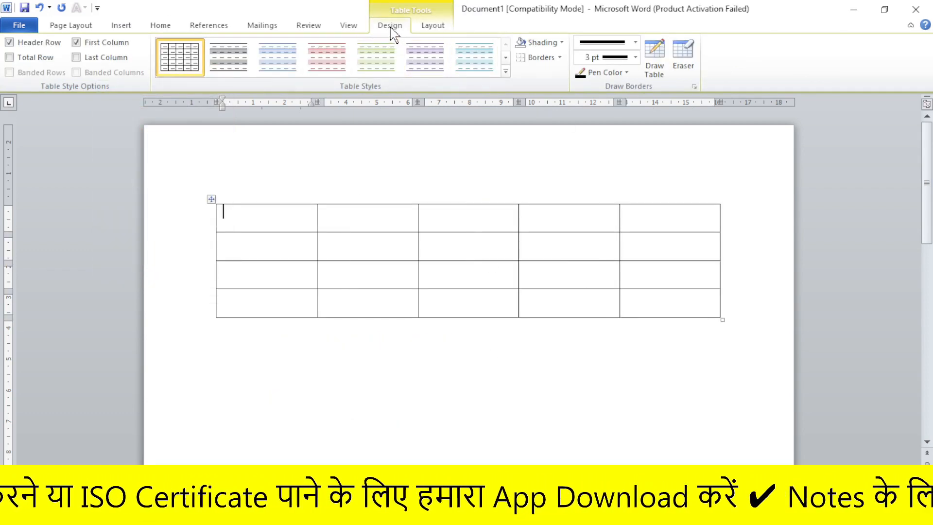
left_click(439, 28)
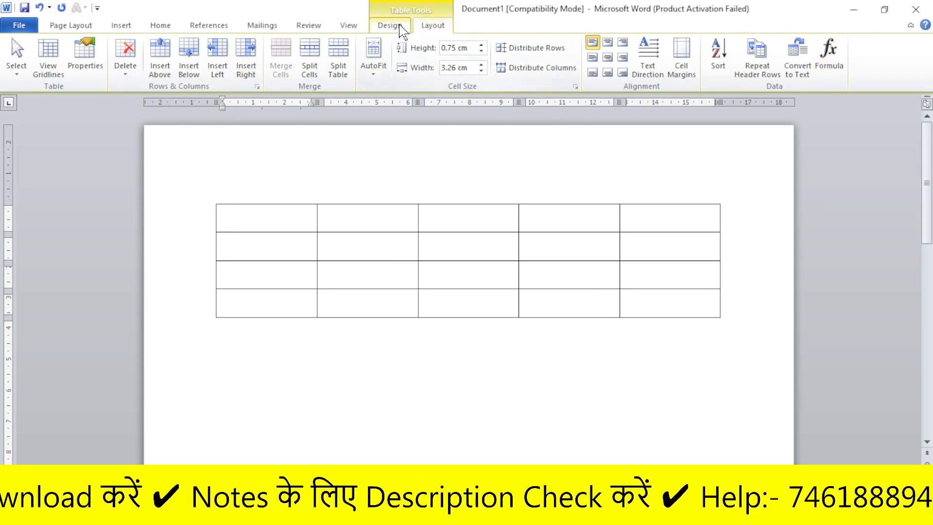
left_click(397, 27)
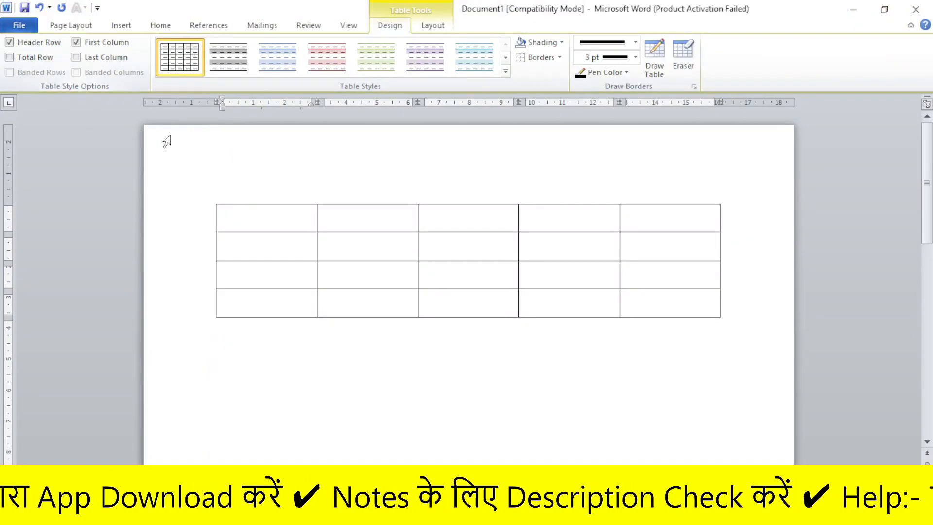
- Apply the built-in aqua table style with a solid header row to the whole 5x4 table
left_click(213, 199)
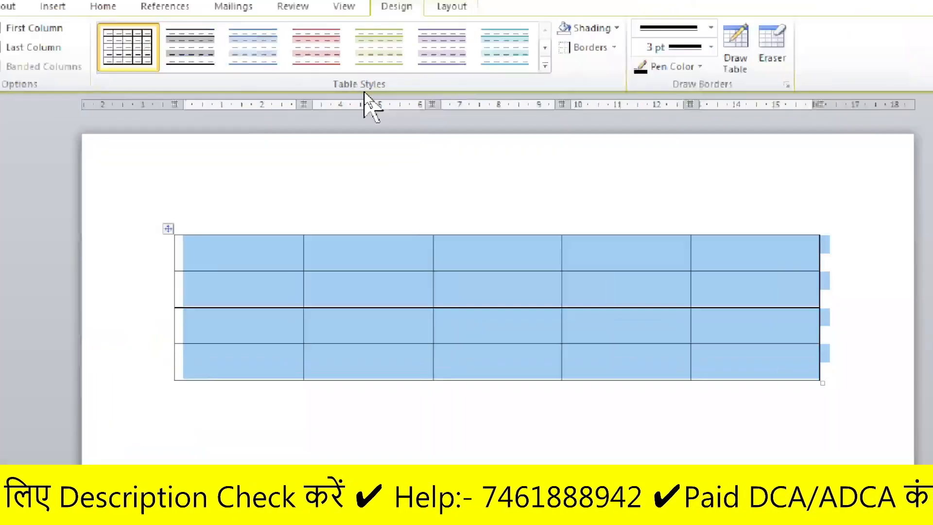
left_click(545, 65)
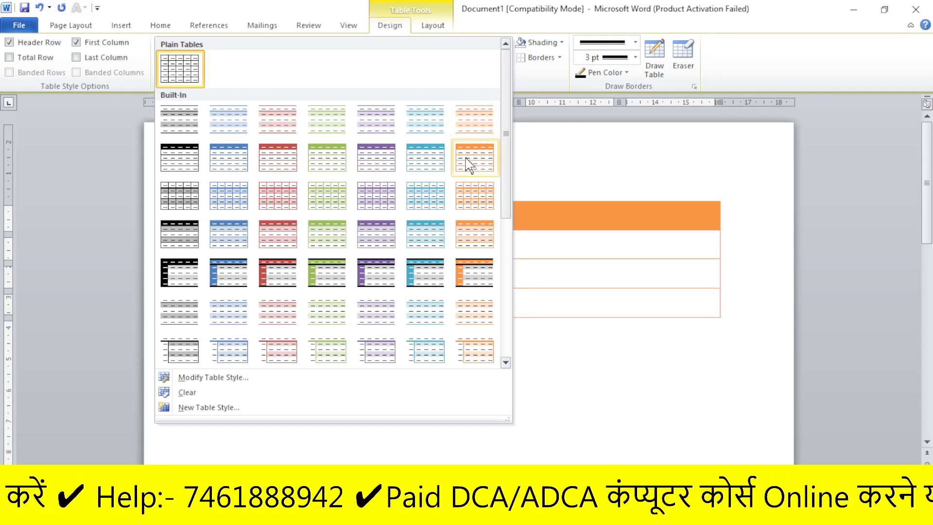
left_click(438, 166)
left_click(355, 157)
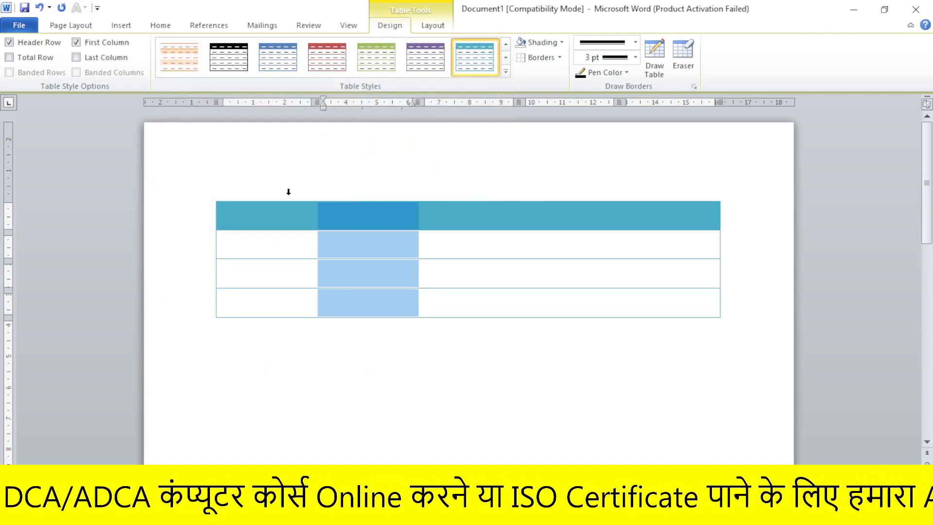
left_click(572, 302)
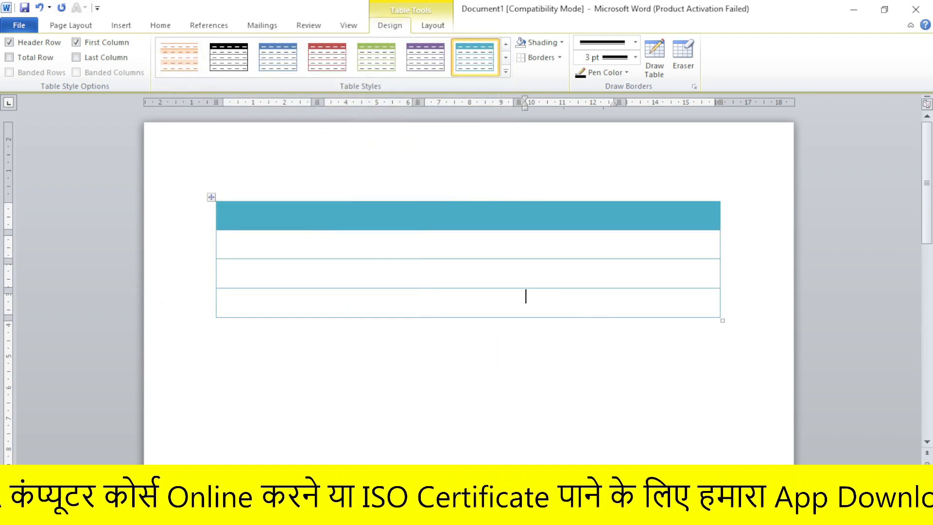
- Delete the styled table and insert a new table of 7 columns and 5 rows
left_click(213, 198)
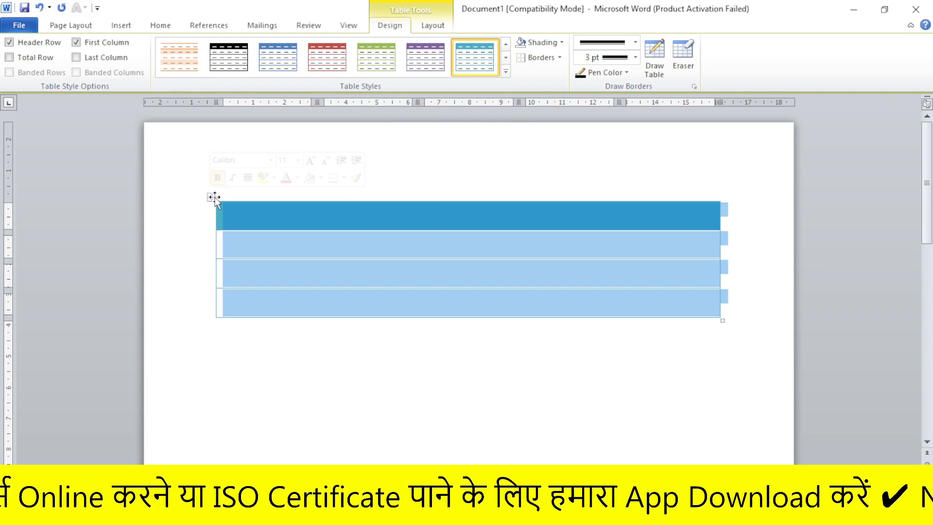
key("BackSpace")
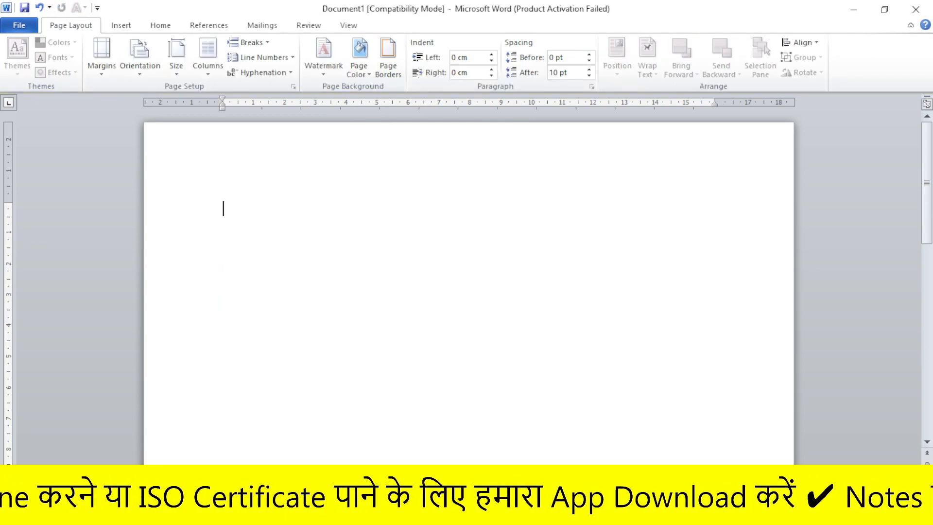
left_click(120, 25)
left_click(109, 56)
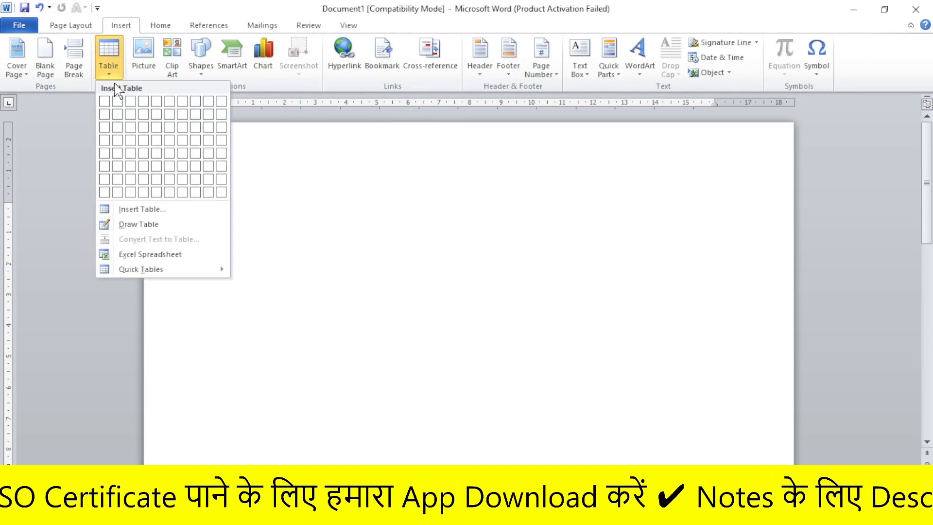
left_click(182, 155)
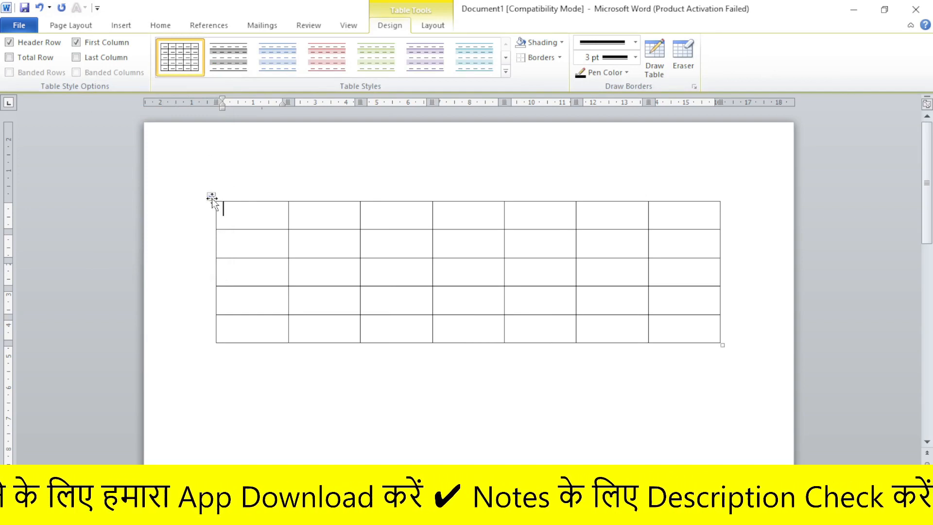
- Apply the built-in aqua style with a solid header row to the whole 7x5 table
left_click(212, 197)
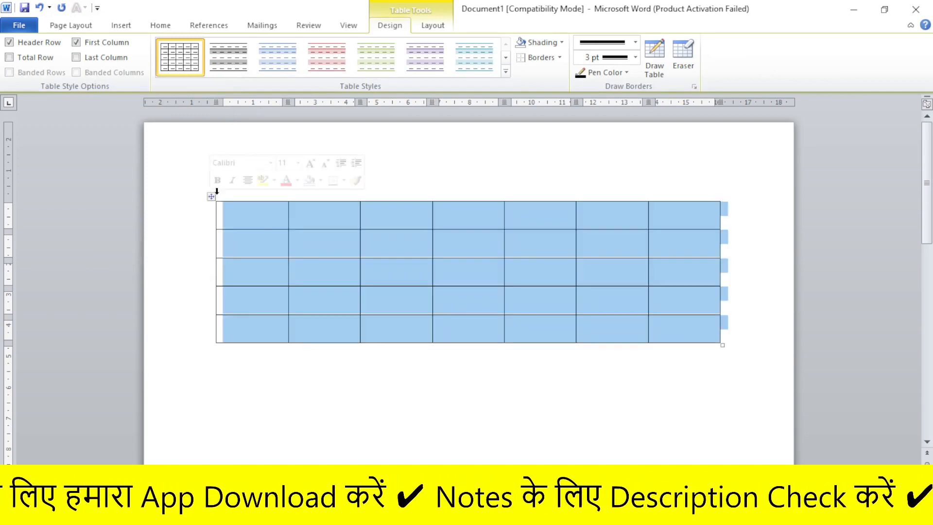
left_click(505, 72)
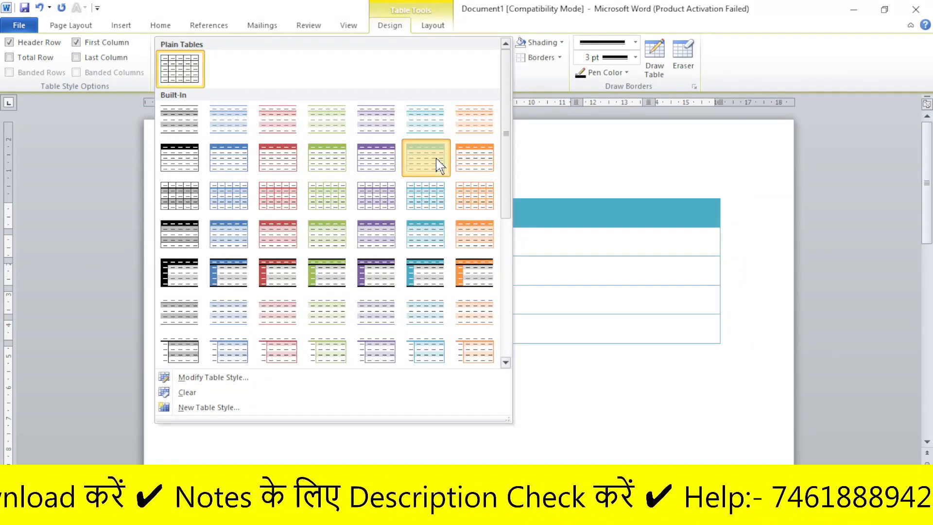
left_click(437, 161)
left_click(426, 159)
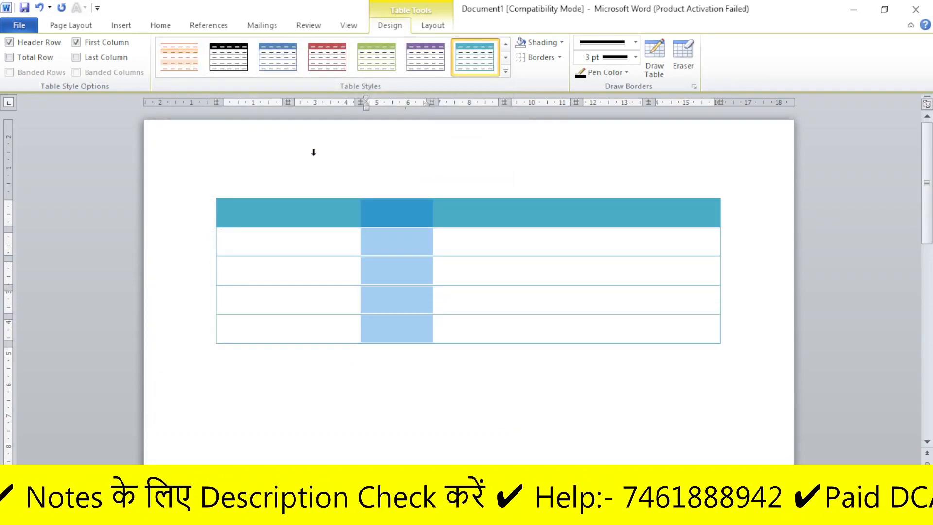
- Turn off the Header Row style option for the whole table and deselect the table
left_click(212, 195)
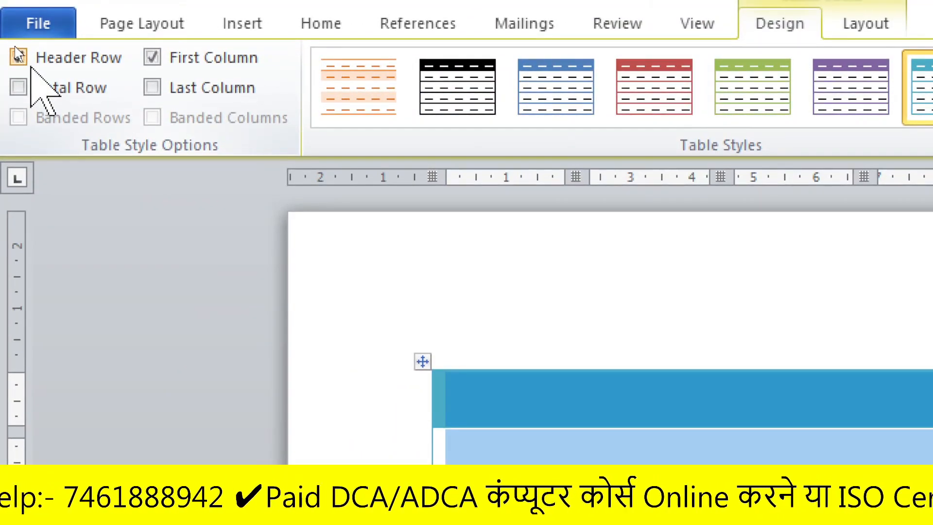
left_click(18, 56)
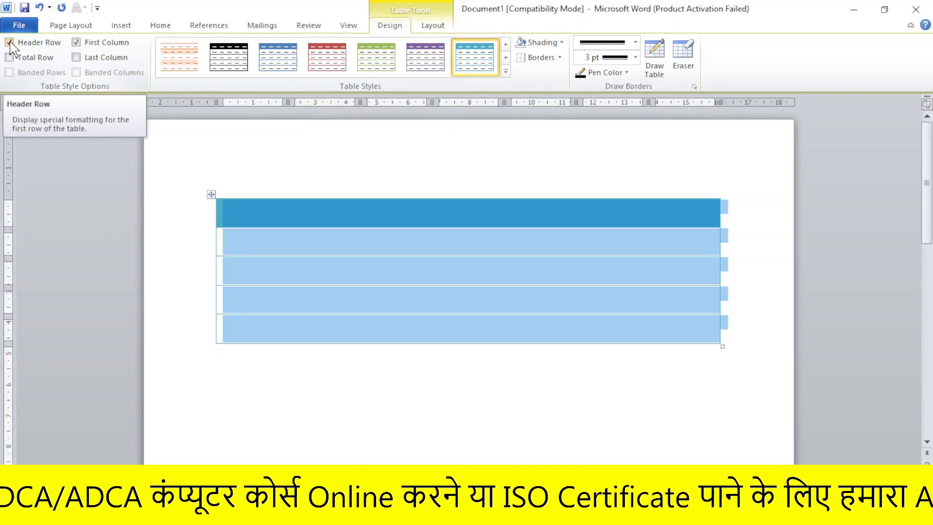
left_click(10, 44)
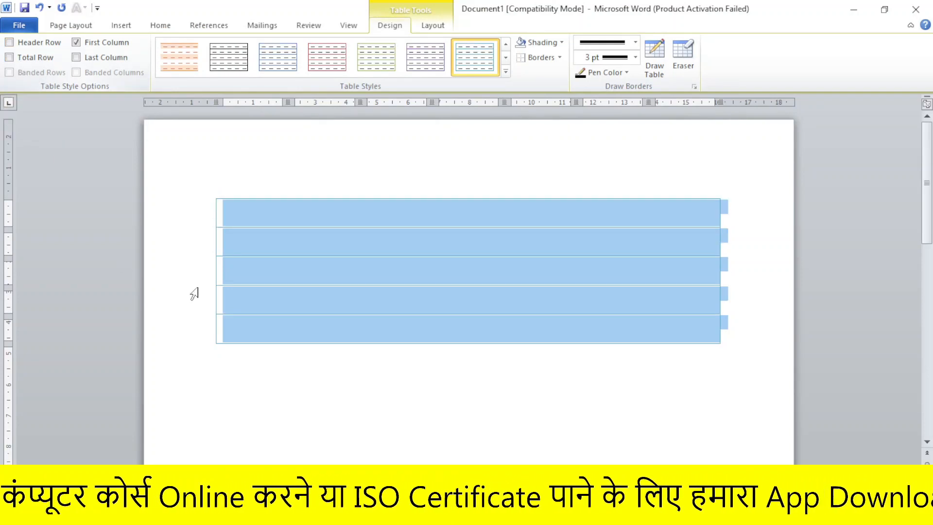
left_click(366, 359)
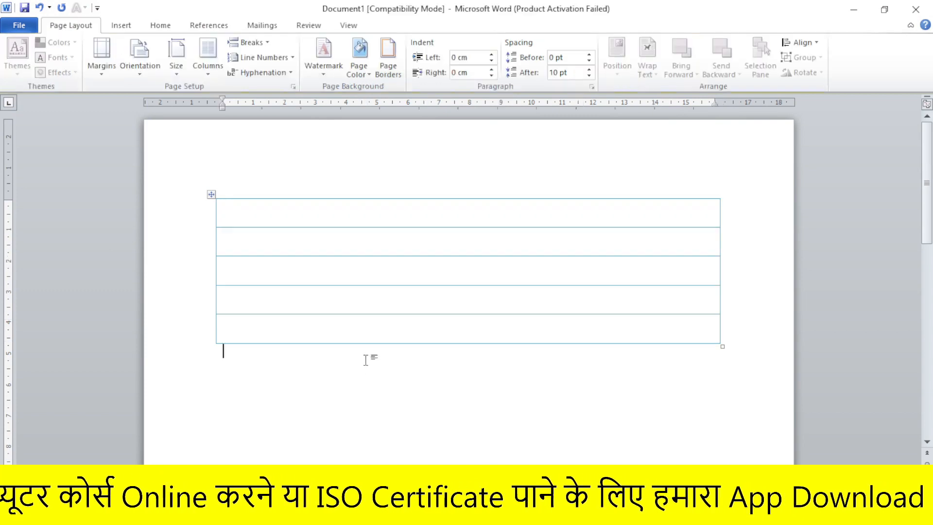
- Turn the Header Row style option back on for the whole table and deselect it
left_click(212, 196)
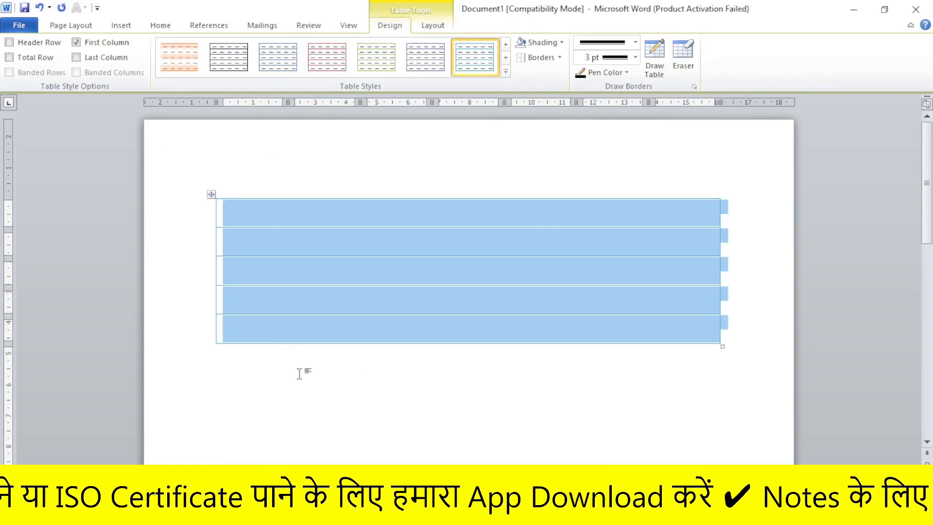
left_click(10, 42)
left_click(443, 423)
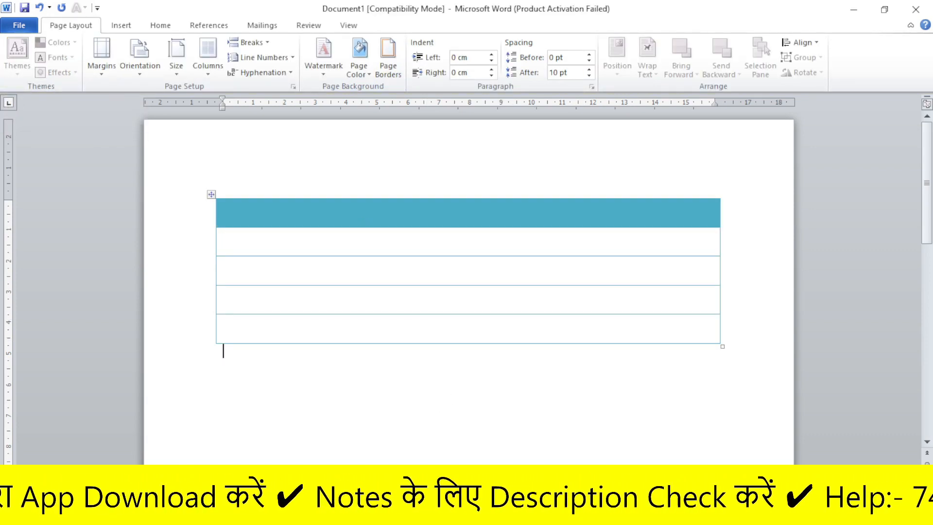
- Turn the table's Header Row style option off again
left_click(211, 193)
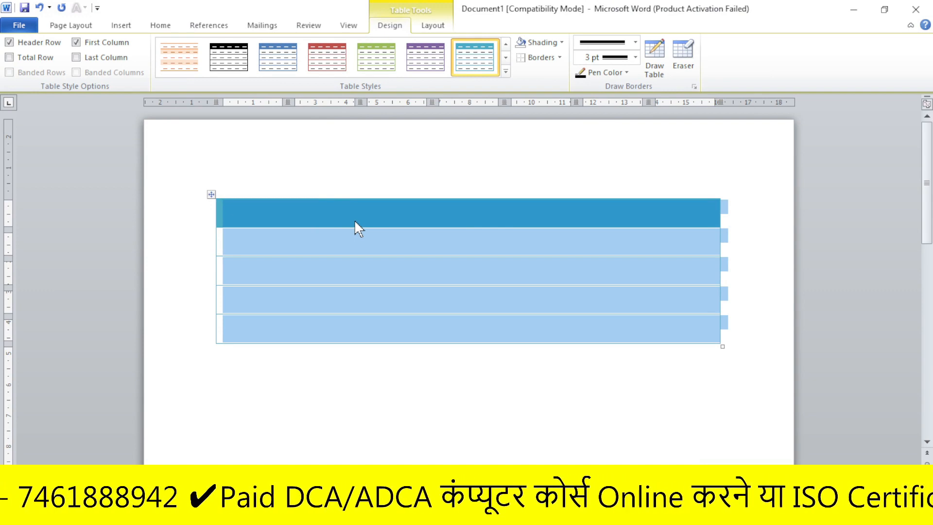
left_click(10, 43)
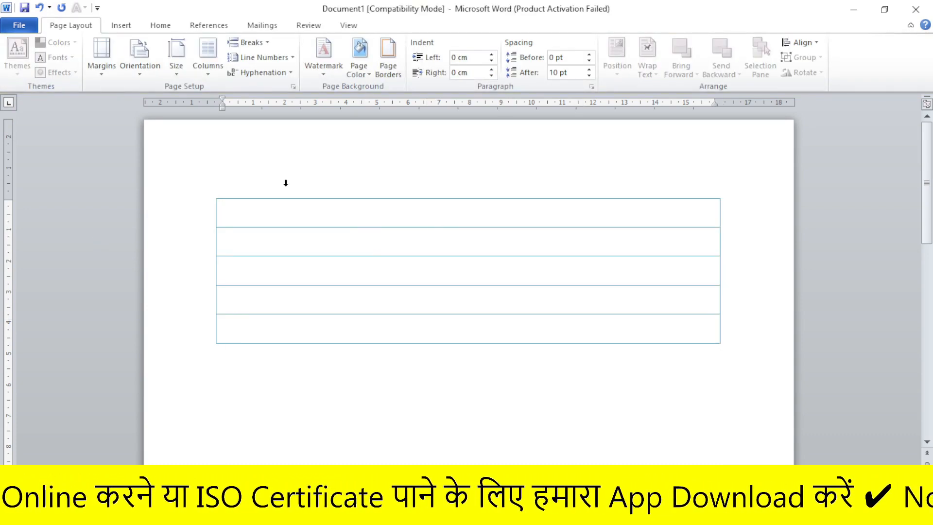
- Select the whole table, turn its Header Row style option on, and deselect it
left_click(211, 195)
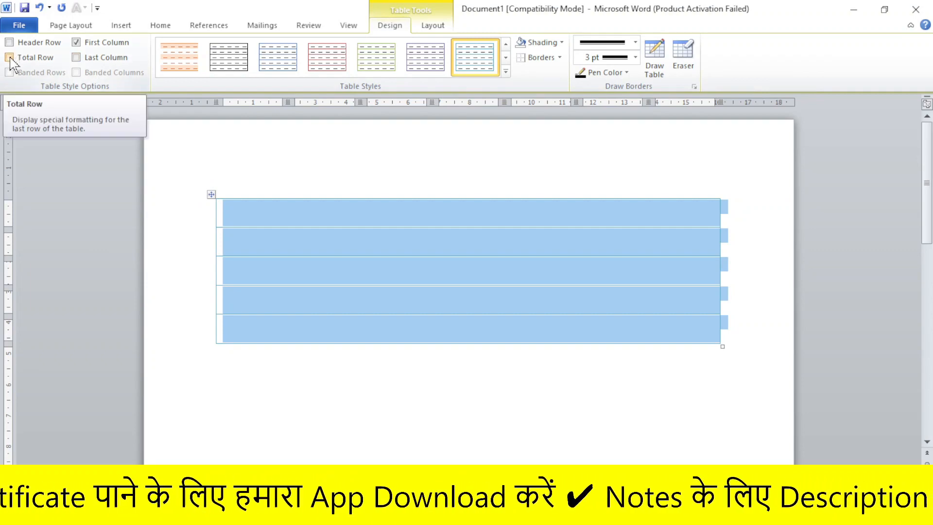
left_click(10, 43)
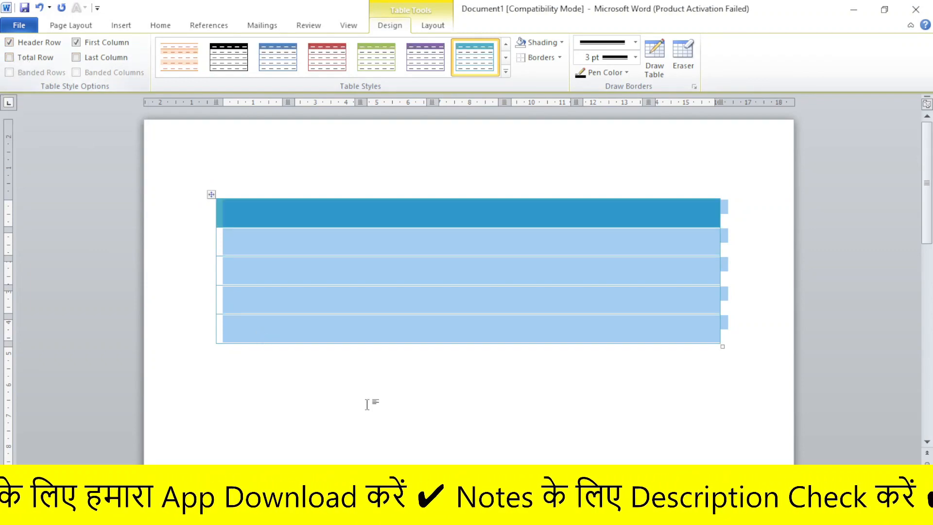
left_click(372, 394)
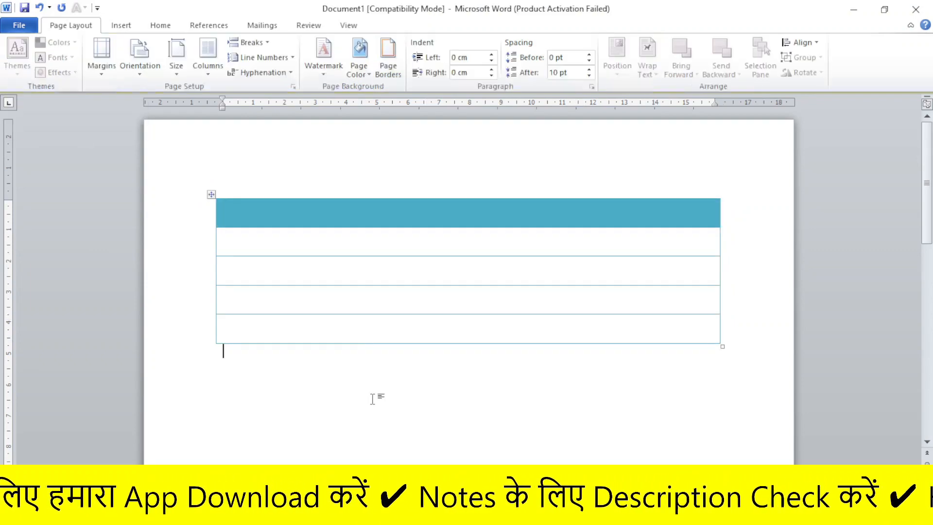
- Apply the built-in orange style with a solid header row and banded rows to the whole table, and deselect it
left_click(210, 195)
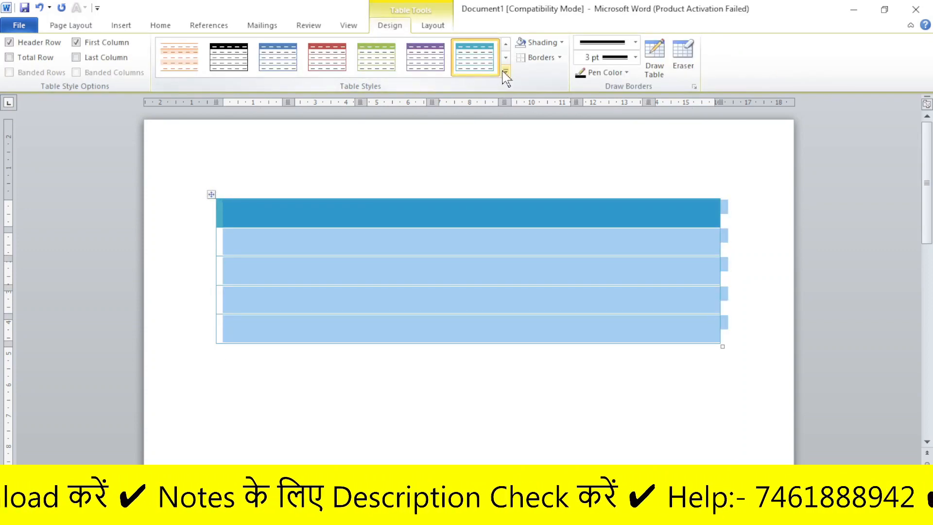
left_click(505, 72)
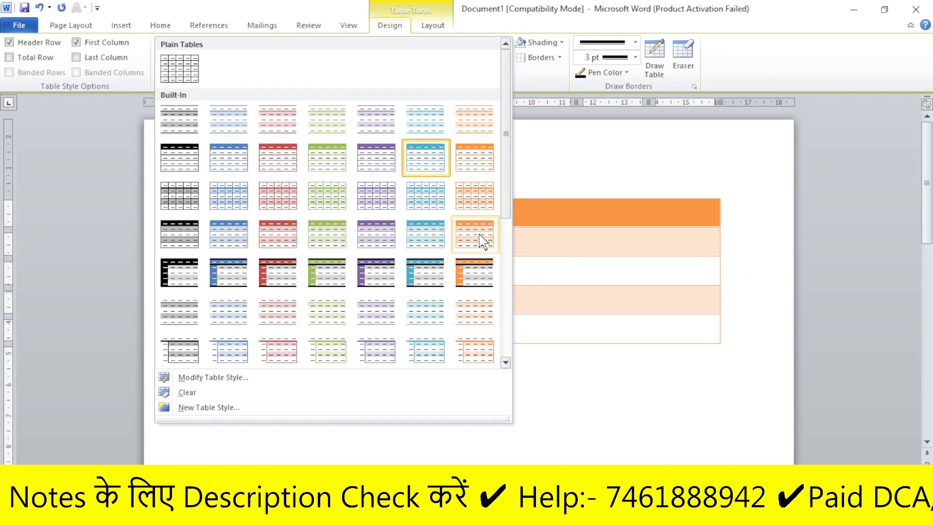
left_click(484, 241)
left_click(388, 346)
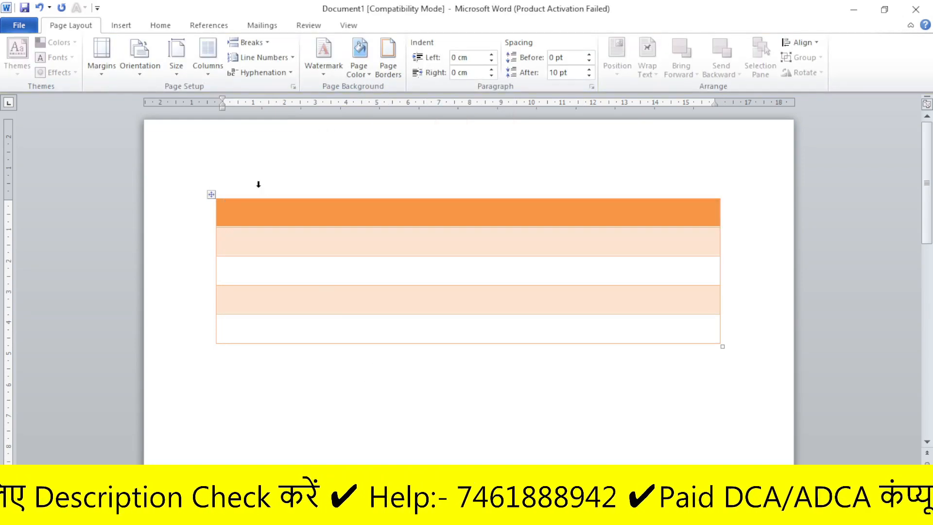
- Turn on the Total Row style option for the whole table and deselect it
left_click(213, 195)
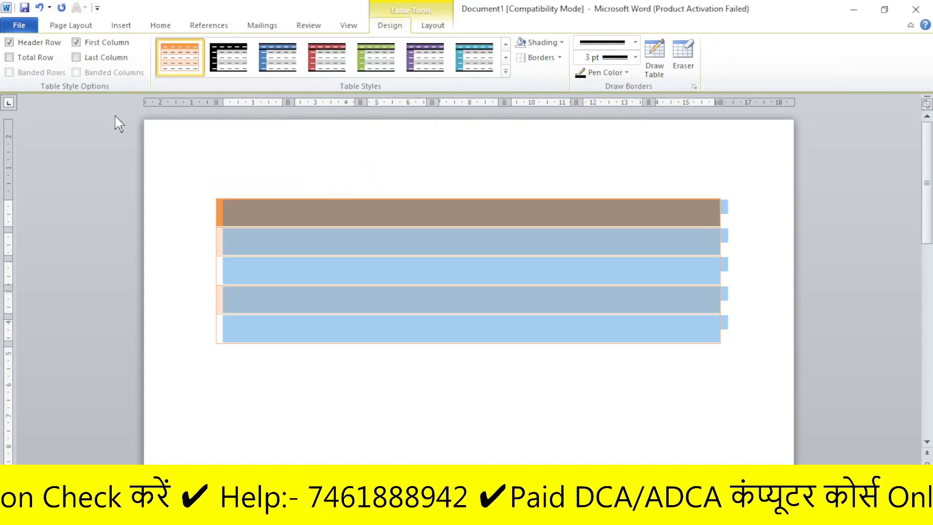
left_click(10, 57)
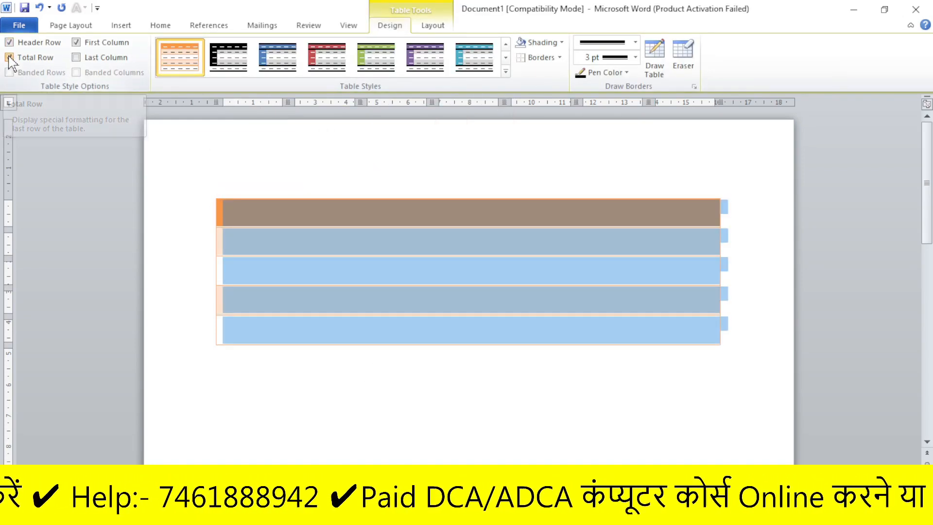
left_click(277, 368)
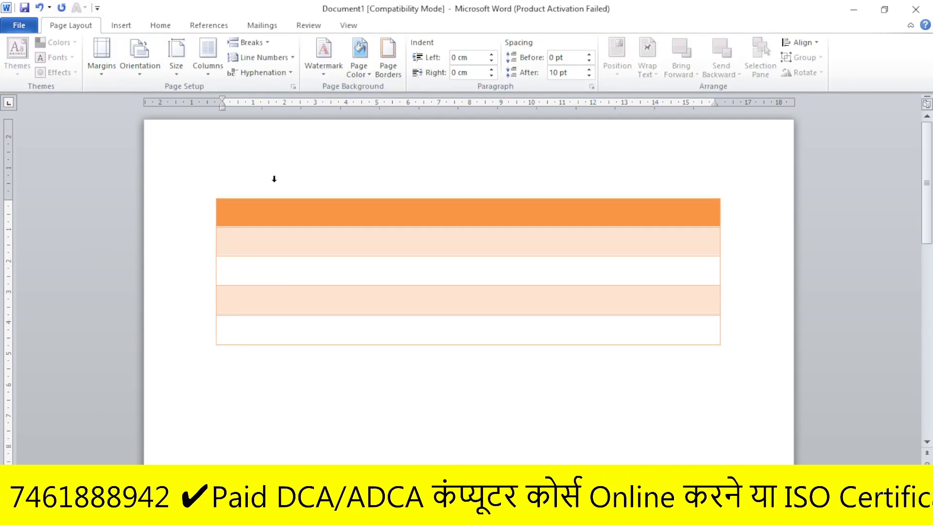
- Apply the built-in red style with a dark red first column and total row to the whole table, and deselect it
left_click(212, 196)
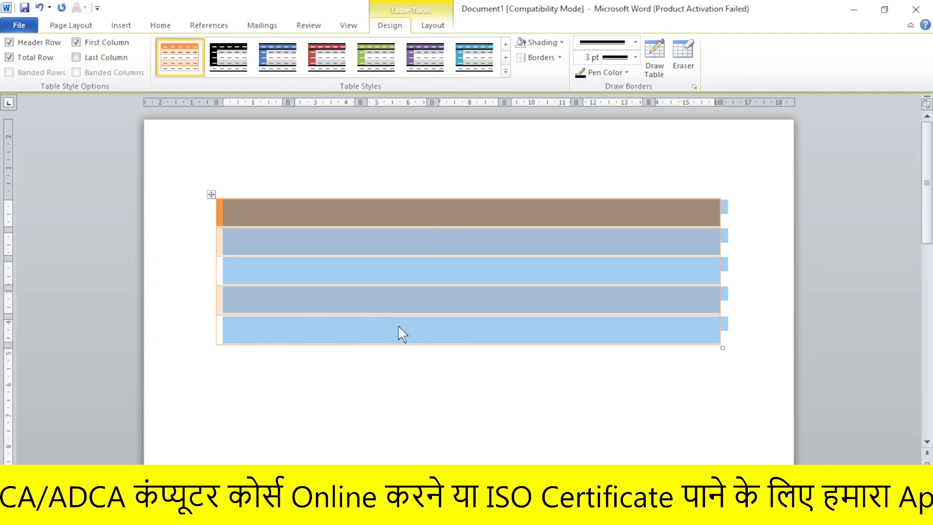
left_click(506, 71)
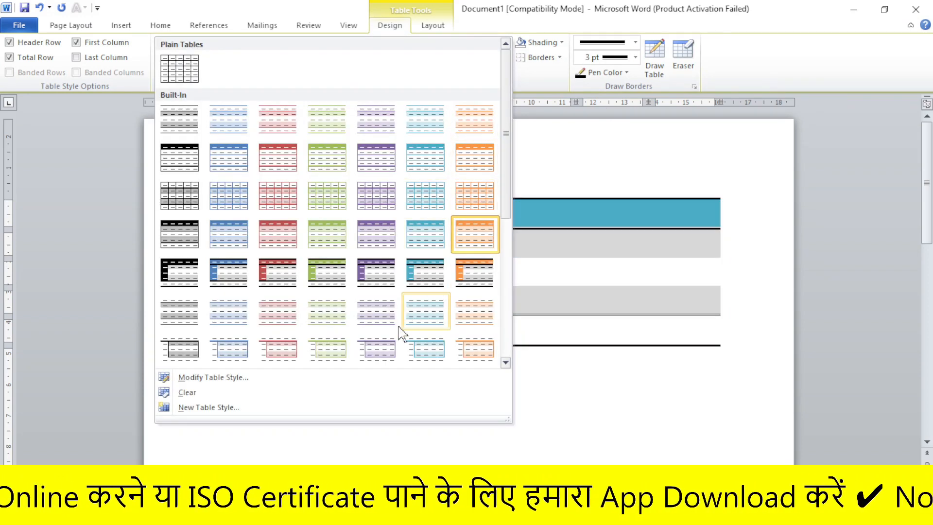
scroll(379, 292, "down", 5)
left_click(276, 275)
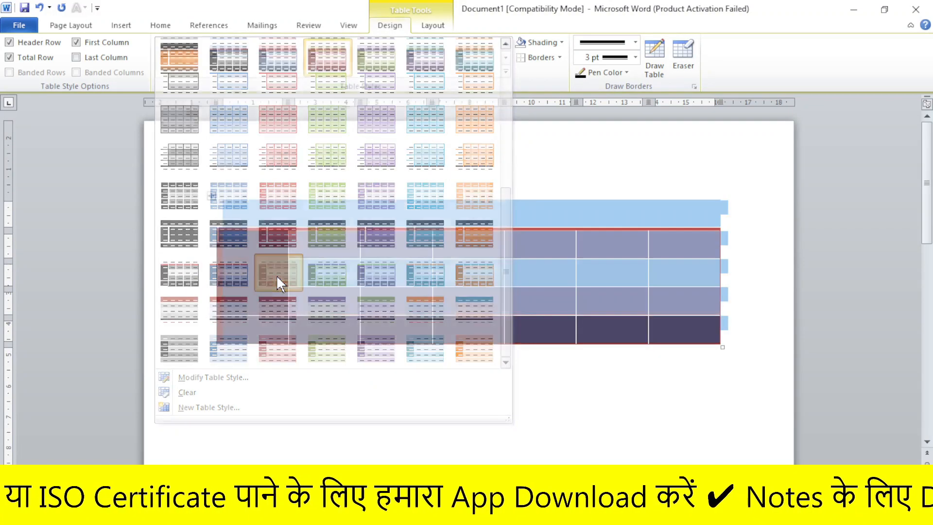
left_click(350, 392)
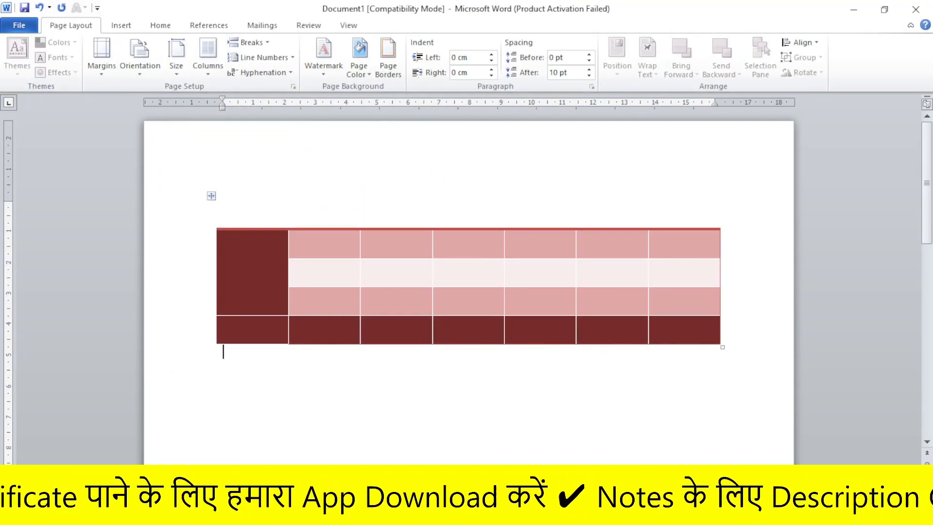
- Turn off the Total Row style option for the whole red table and deselect it
left_click(211, 195)
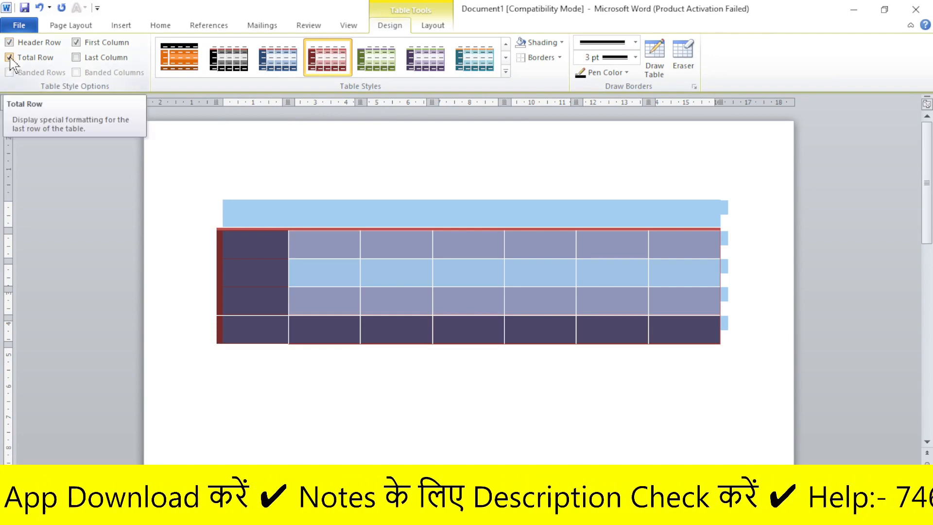
left_click(10, 58)
left_click(280, 365)
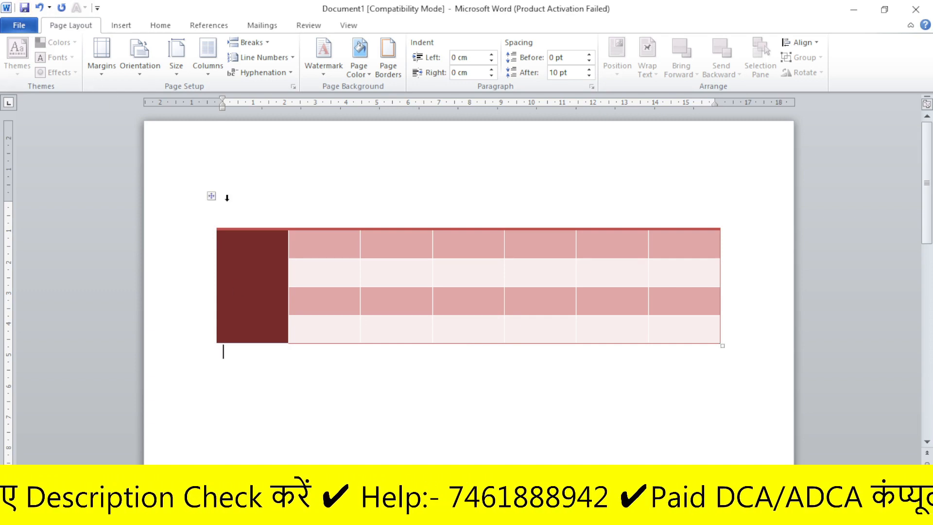
- Turn the red table's Total Row style option back on and deselect the table
left_click(211, 198)
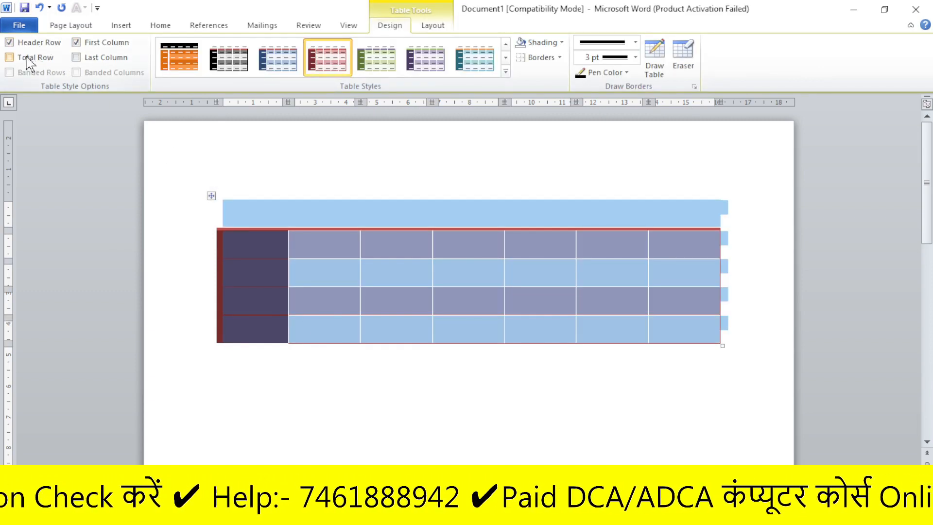
left_click(11, 58)
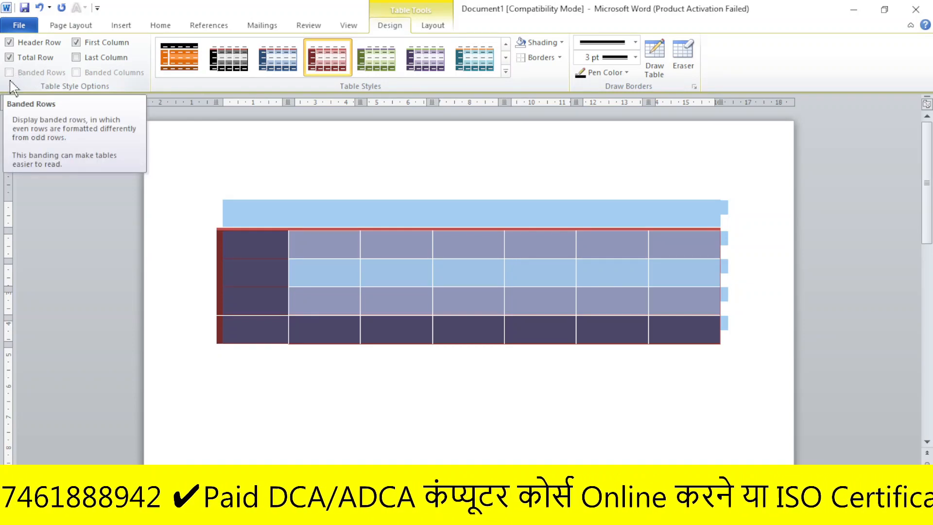
left_click(374, 356)
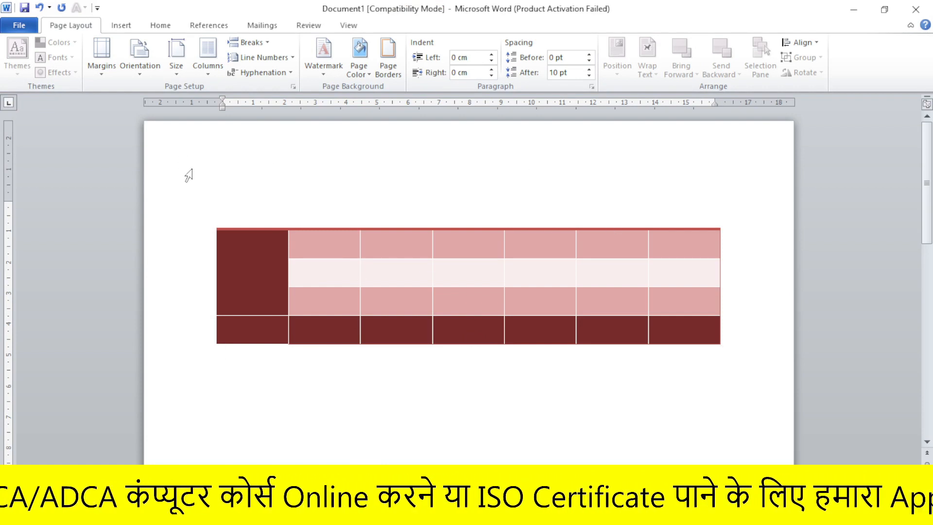
- Select the whole table and parts of its body rows in turn to examine the alternating row banding
left_click(210, 196)
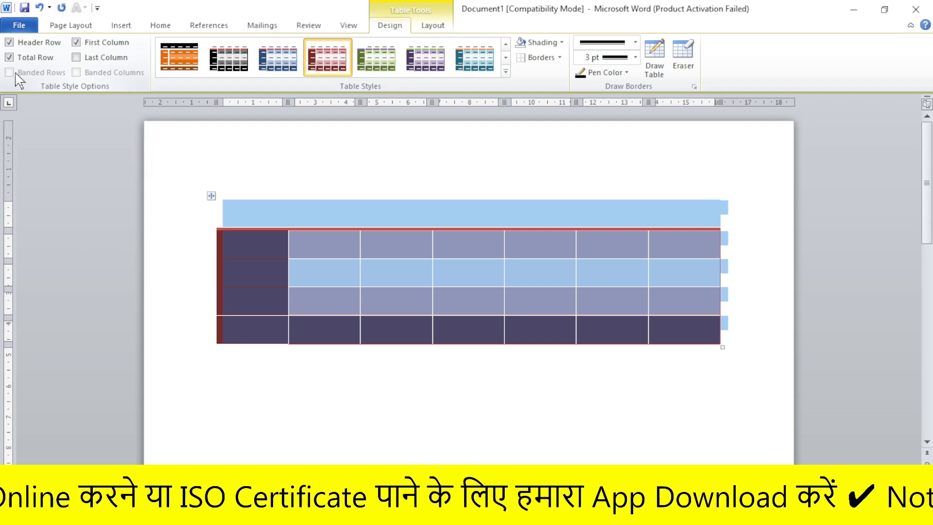
left_click(412, 347)
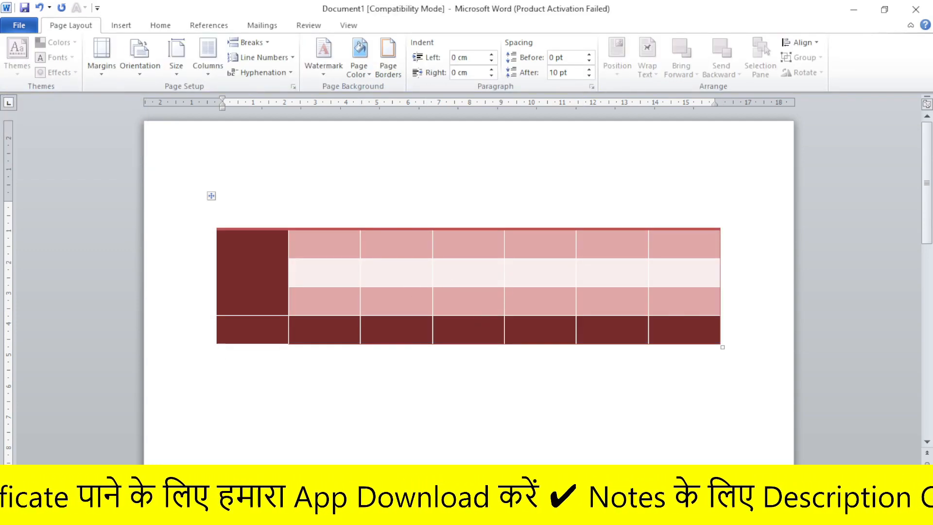
left_click_drag(440, 273, 700, 272)
left_click_drag(507, 246, 646, 258)
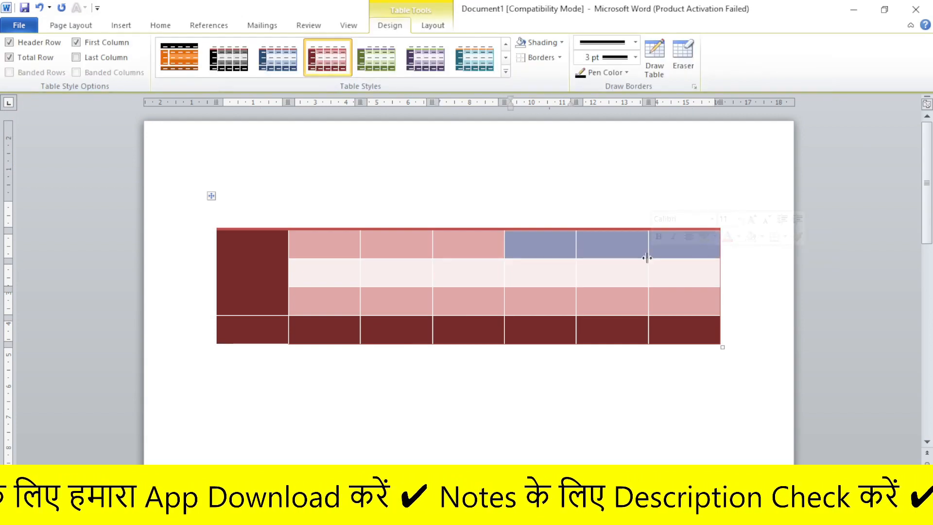
left_click_drag(515, 245, 471, 245)
left_click_drag(518, 273, 681, 273)
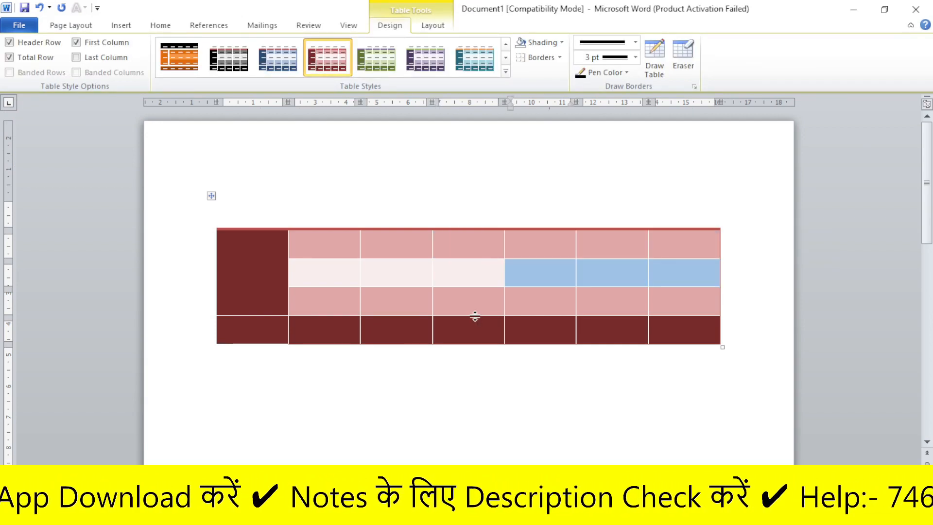
left_click_drag(475, 310, 610, 333)
left_click_drag(480, 339, 595, 349)
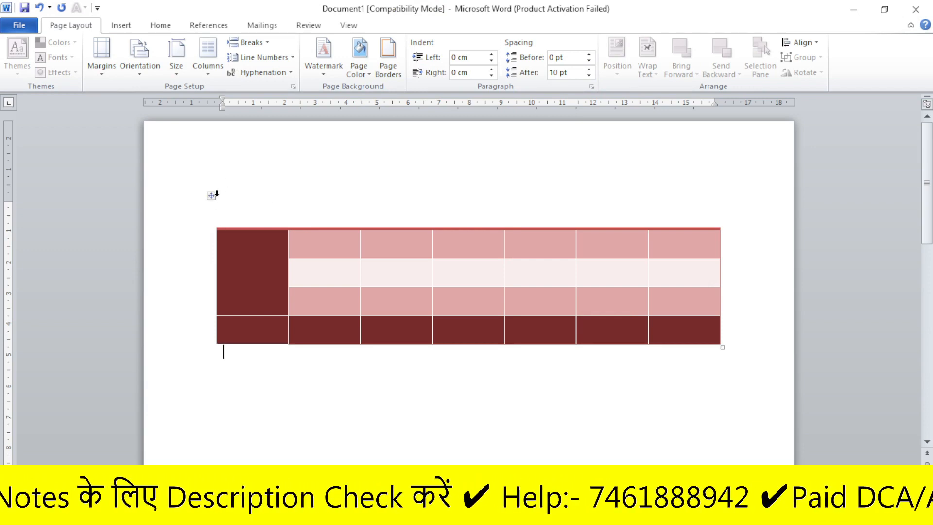
- Select the whole table, its header row, the first body row and the total row in turn to examine their formatting
left_click_drag(208, 210, 209, 335)
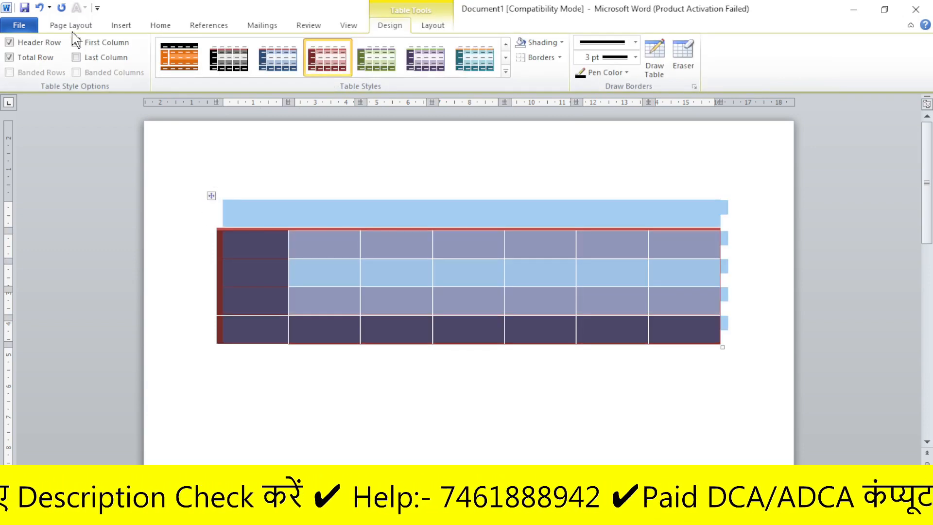
left_click(152, 211)
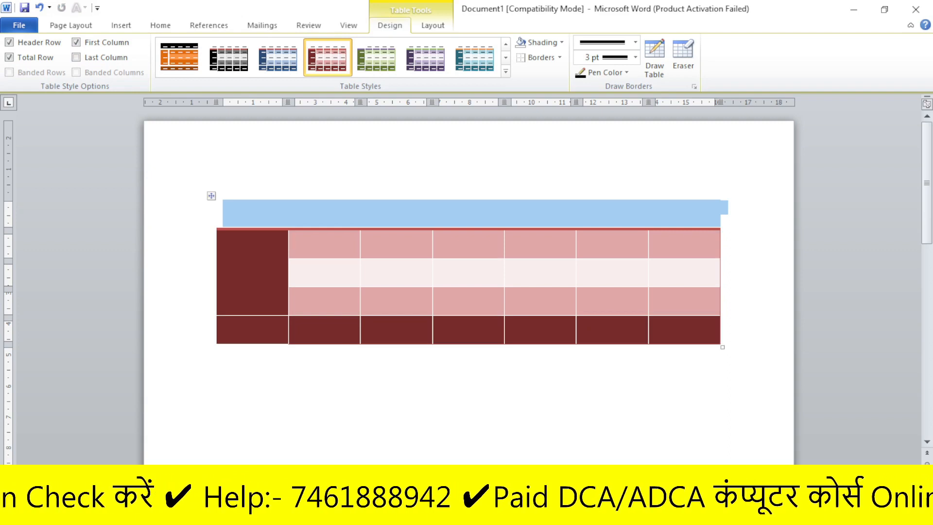
left_click_drag(292, 241, 724, 241)
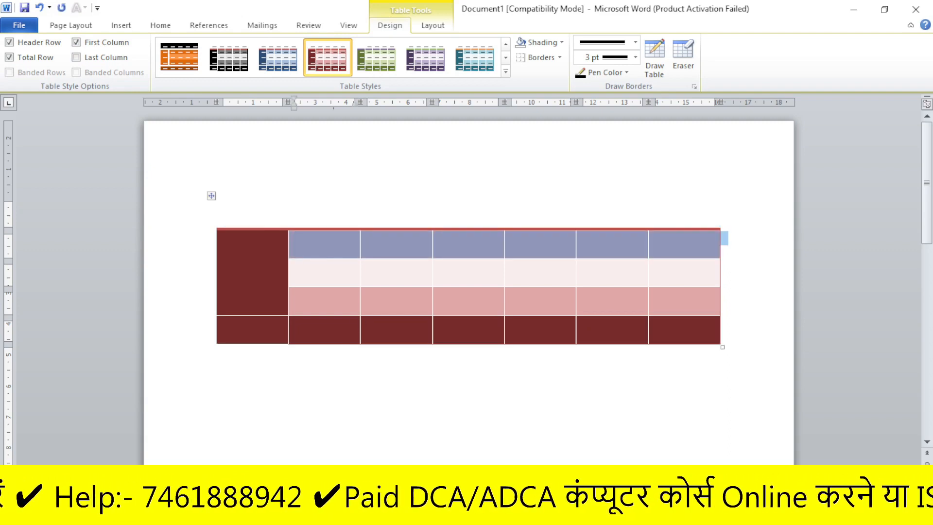
left_click_drag(237, 330, 724, 331)
left_click_drag(292, 235, 724, 239)
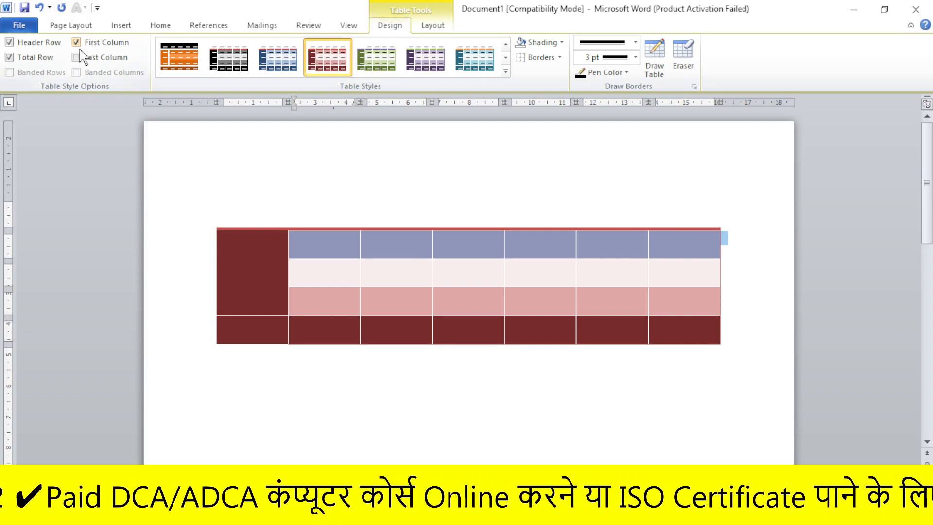
- Turn off the First Column style option for the whole table, select the first column's cells to check them, and deselect
left_click(237, 233)
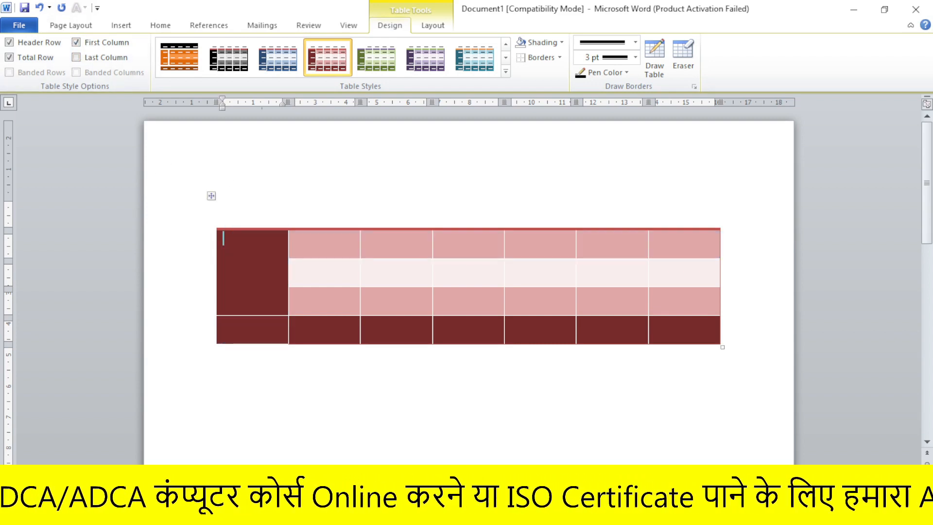
left_click(211, 196)
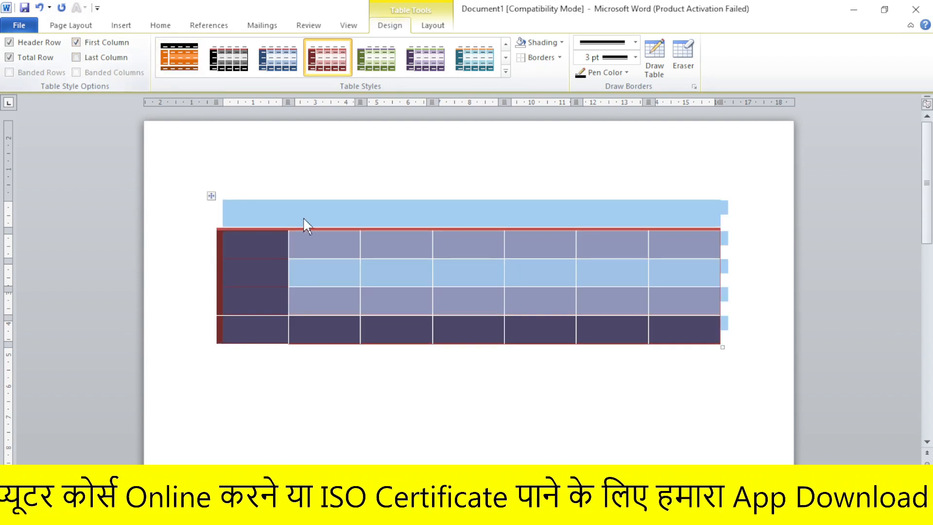
left_click(413, 187)
left_click(242, 239)
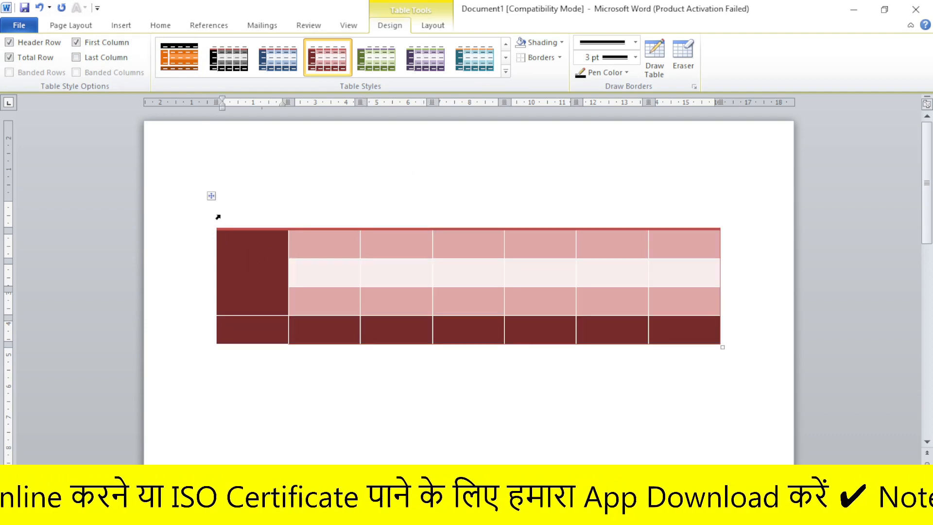
left_click(212, 198)
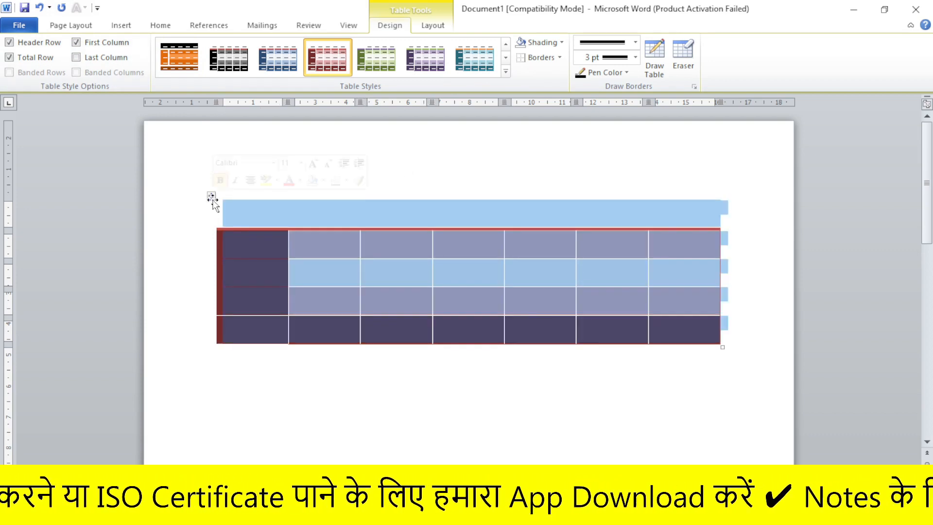
left_click(76, 44)
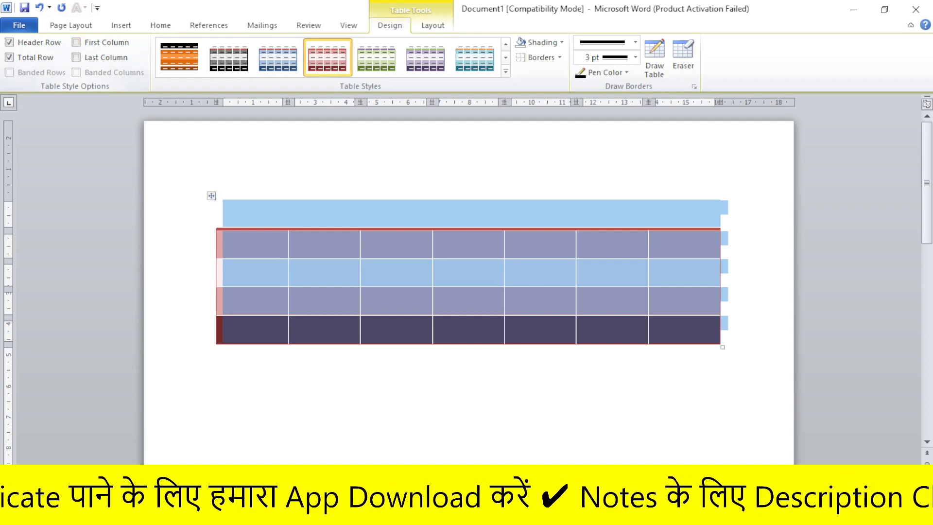
left_click(223, 351)
left_click_drag(252, 245, 276, 335)
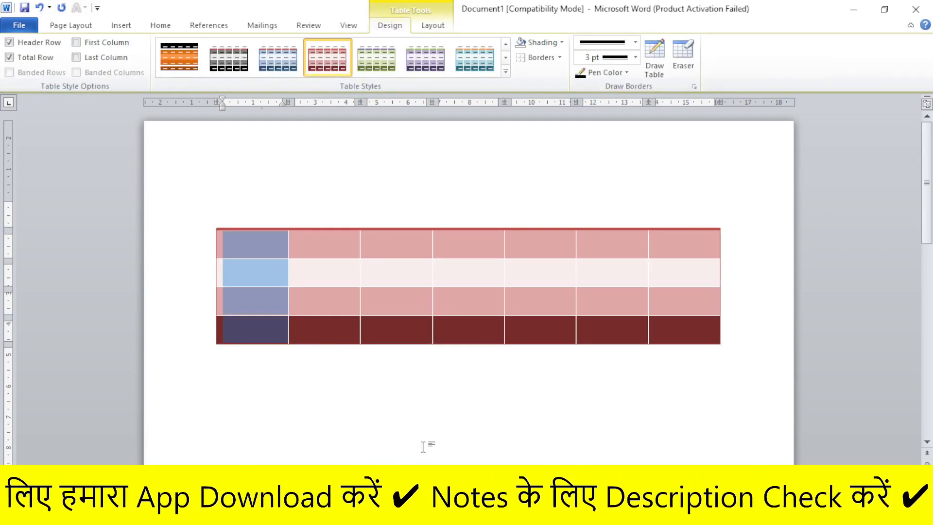
left_click(423, 446)
- Select the whole table and turn on its Last Column style option
left_click(210, 196)
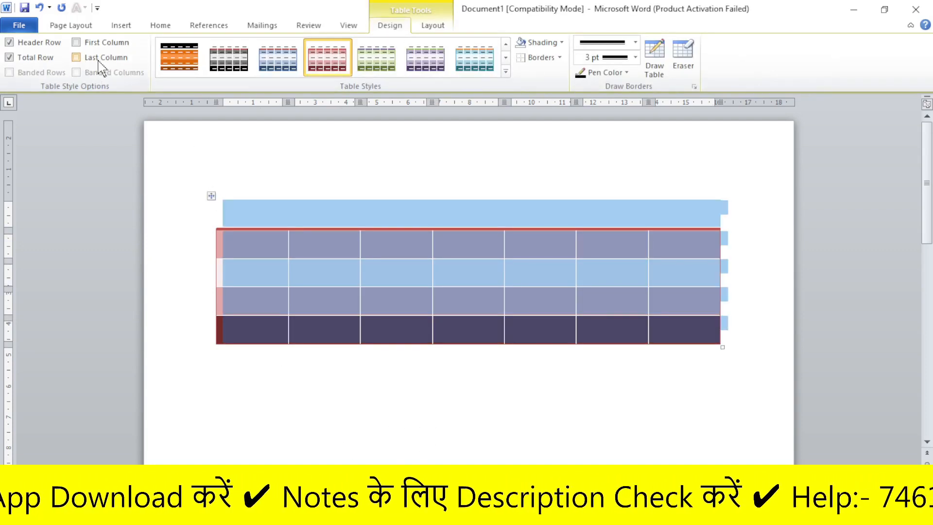
left_click(78, 57)
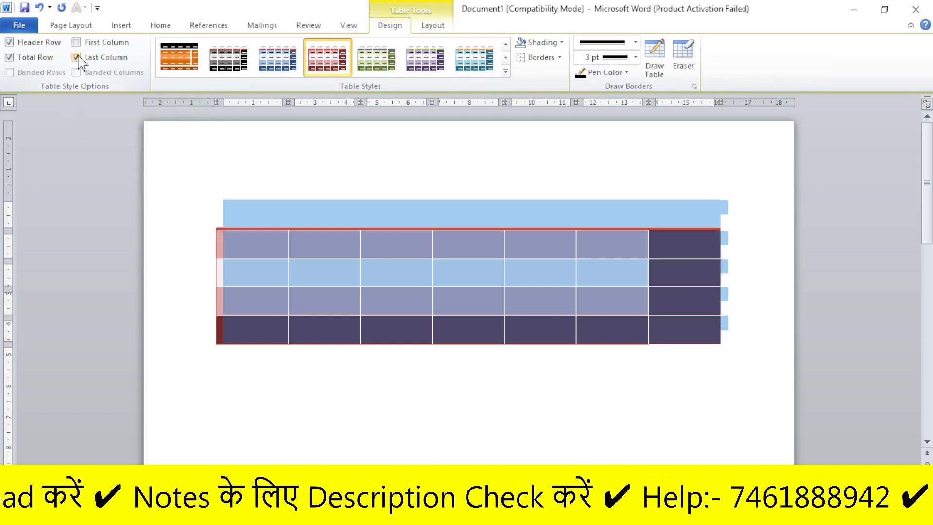
- Select parts of the total row, the whole table, a middle column and the body rows in turn to examine their formatting
left_click(340, 421)
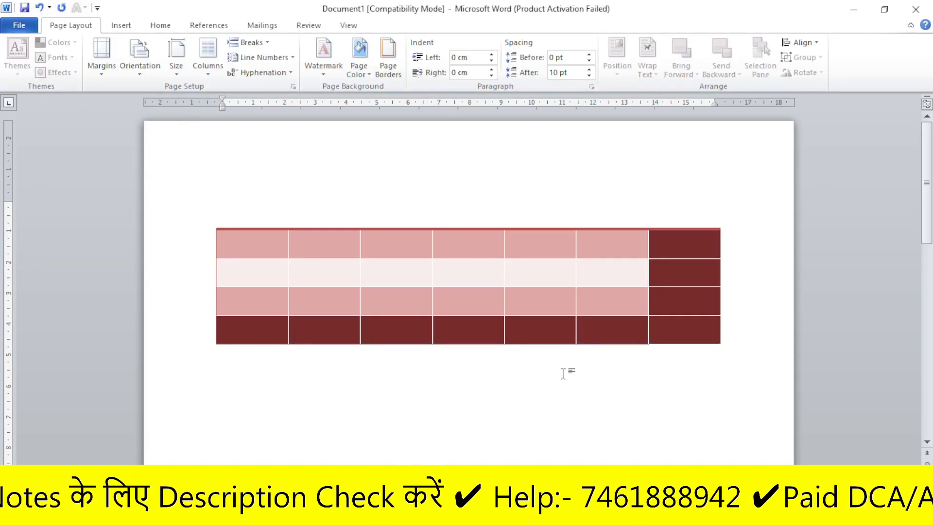
left_click_drag(411, 334, 457, 340)
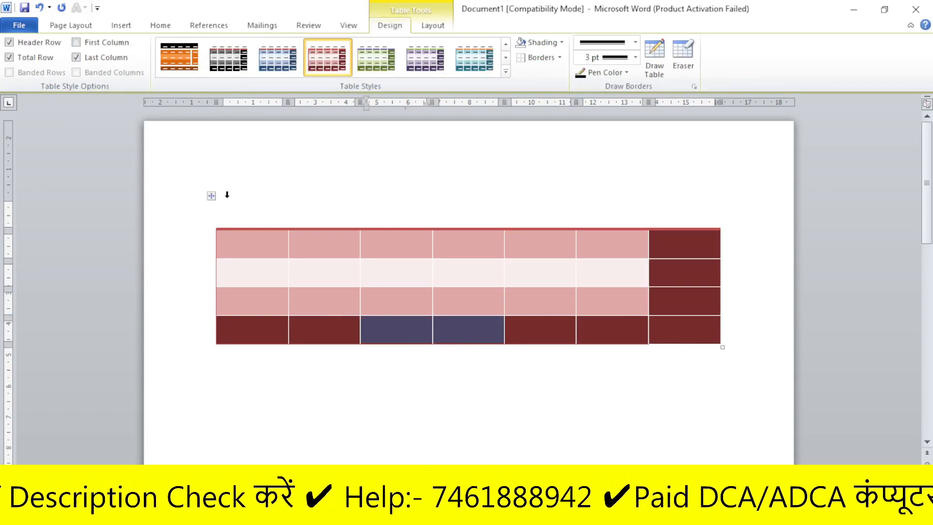
left_click(211, 200)
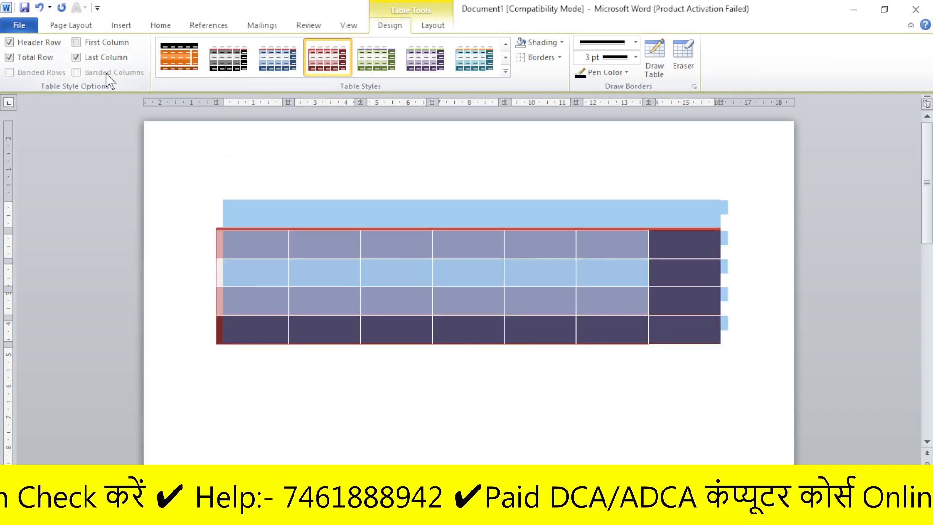
left_click(469, 197)
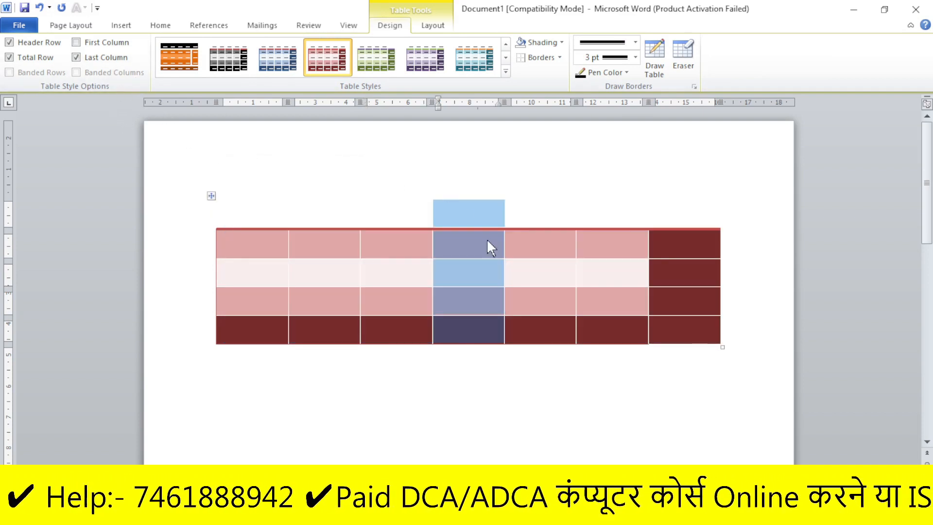
left_click_drag(326, 245, 611, 245)
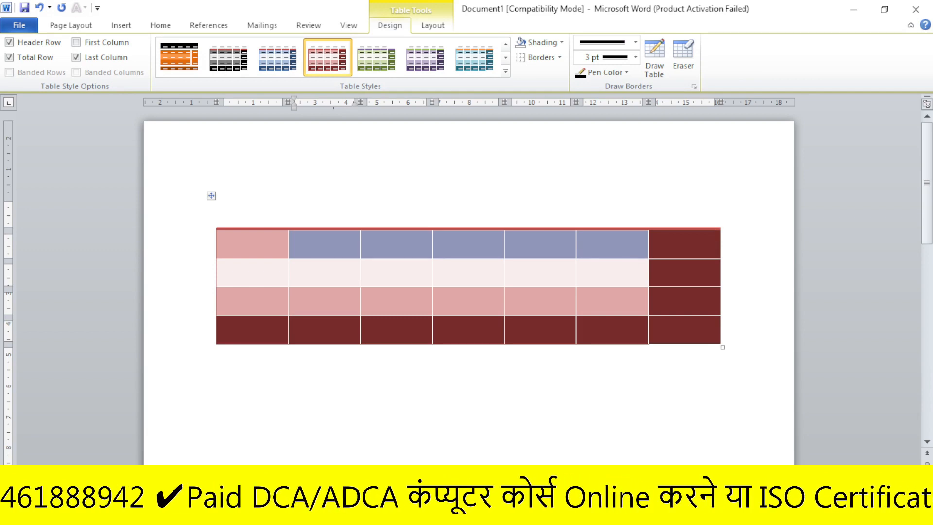
left_click_drag(325, 273, 691, 288)
left_click_drag(394, 300, 707, 314)
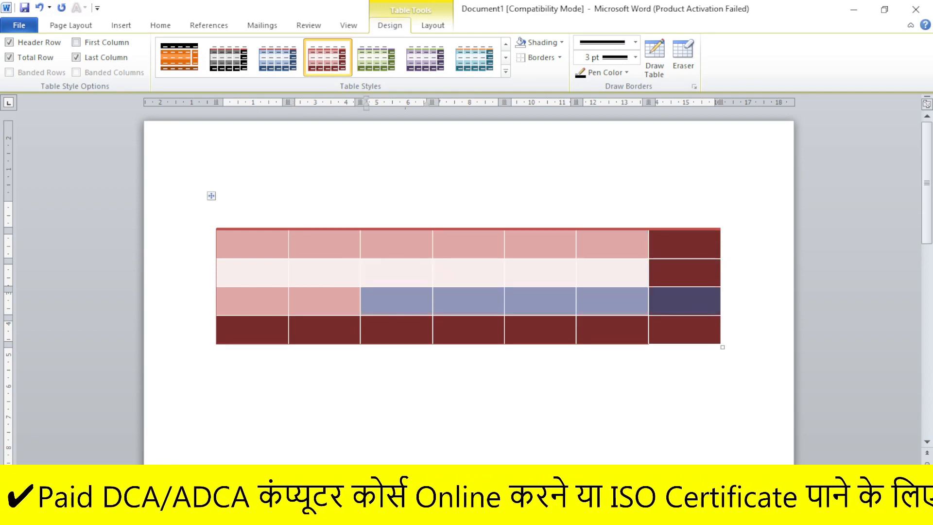
left_click_drag(394, 329, 725, 333)
left_click(552, 381)
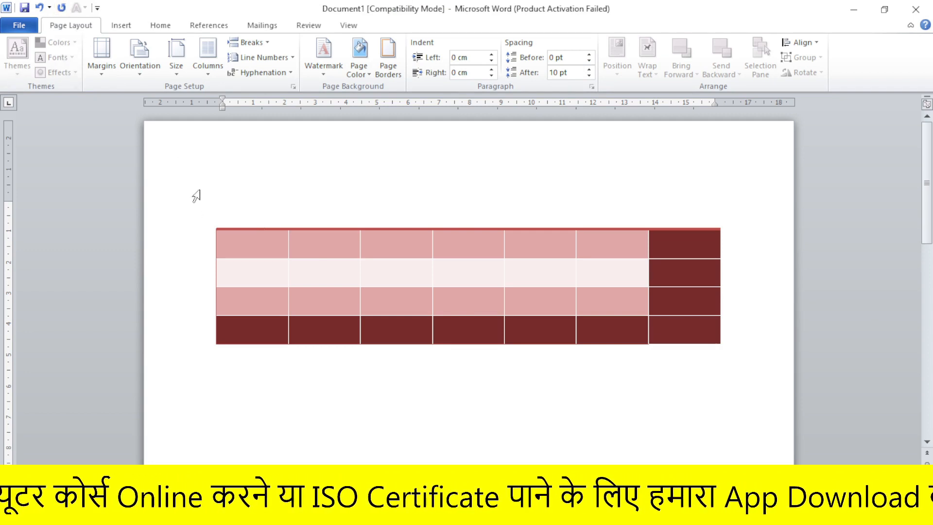
- Select the whole table, the last column and cells in the two columns beside it to compare their formatting
left_click(212, 196)
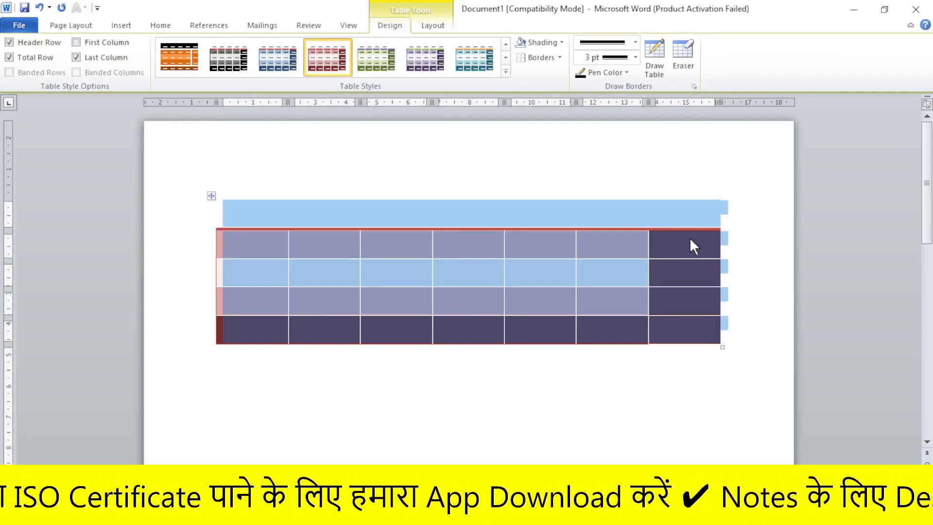
left_click(656, 206)
left_click_drag(669, 210, 661, 354)
left_click(655, 354)
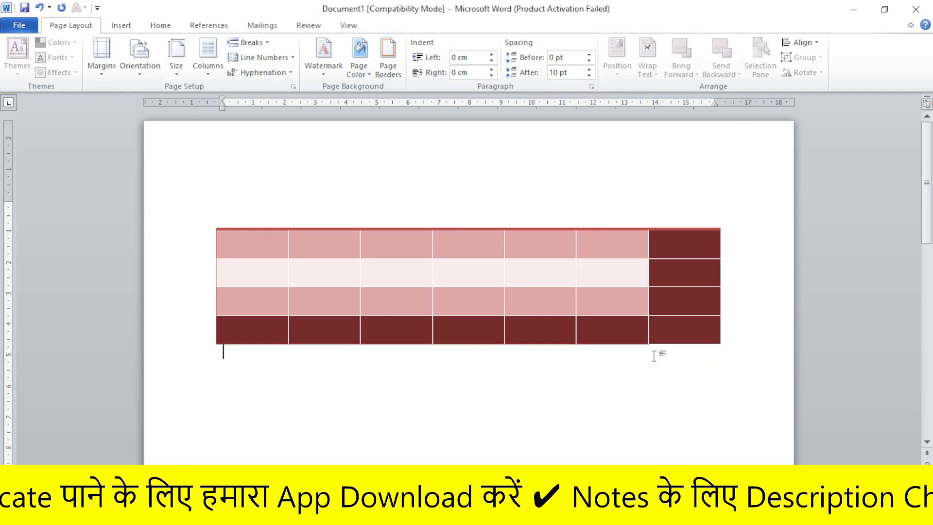
left_click_drag(620, 243, 620, 276)
left_click_drag(542, 244, 541, 300)
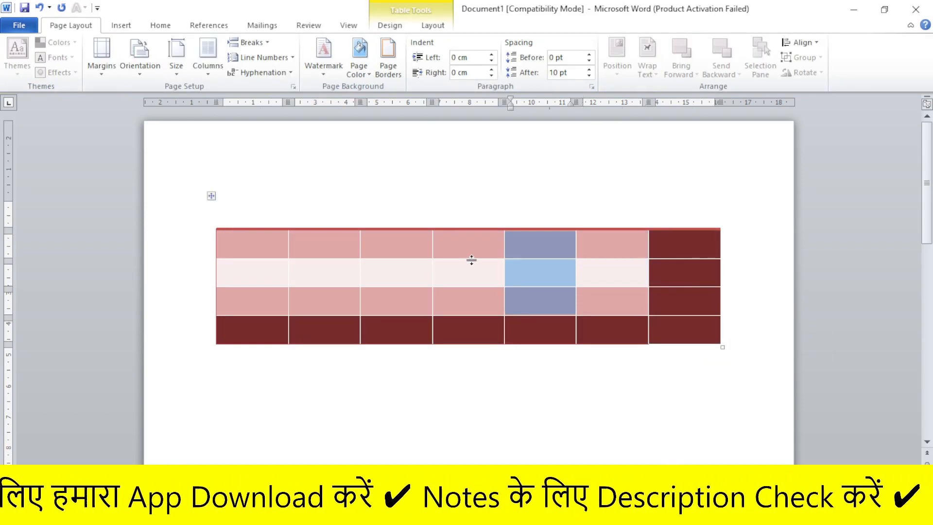
left_click_drag(472, 259, 466, 308)
left_click(397, 270)
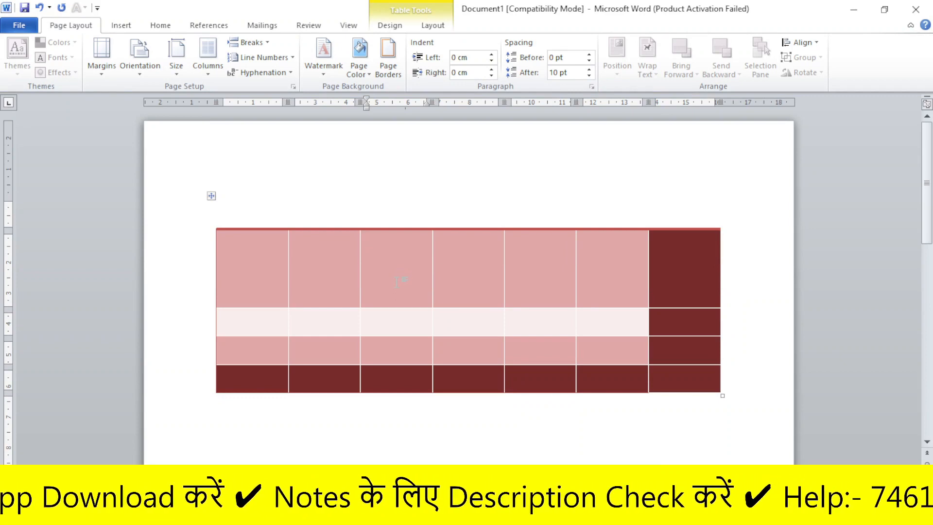
key("ctrl+z")
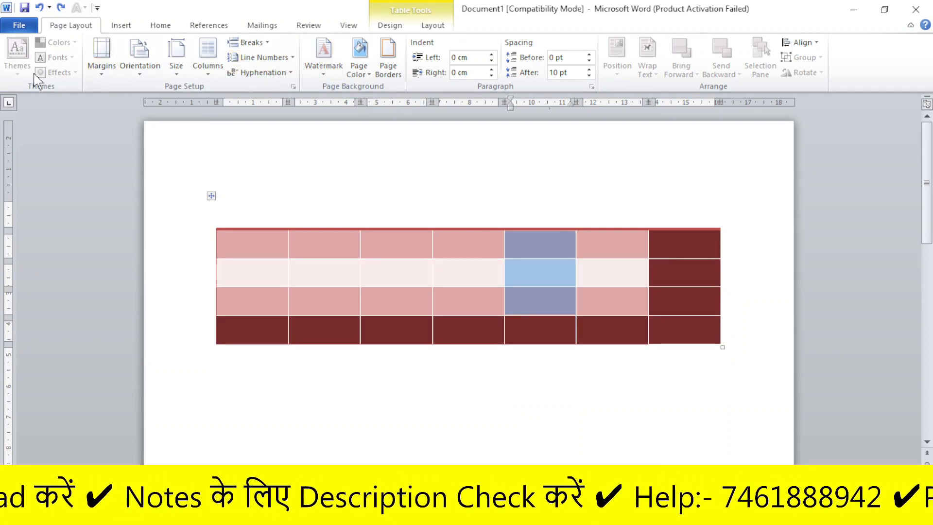
- Apply the green grid table style with solid green header, total row and last column to the table
left_click(393, 26)
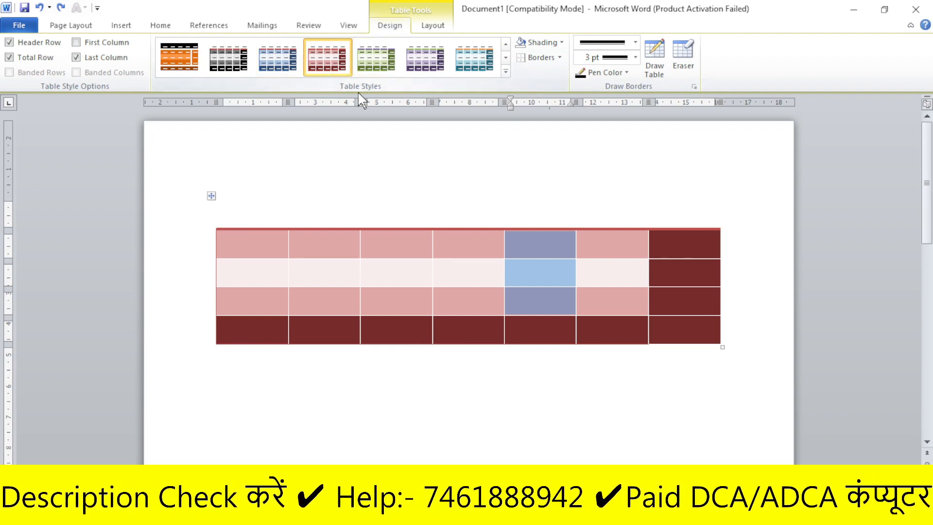
left_click(506, 72)
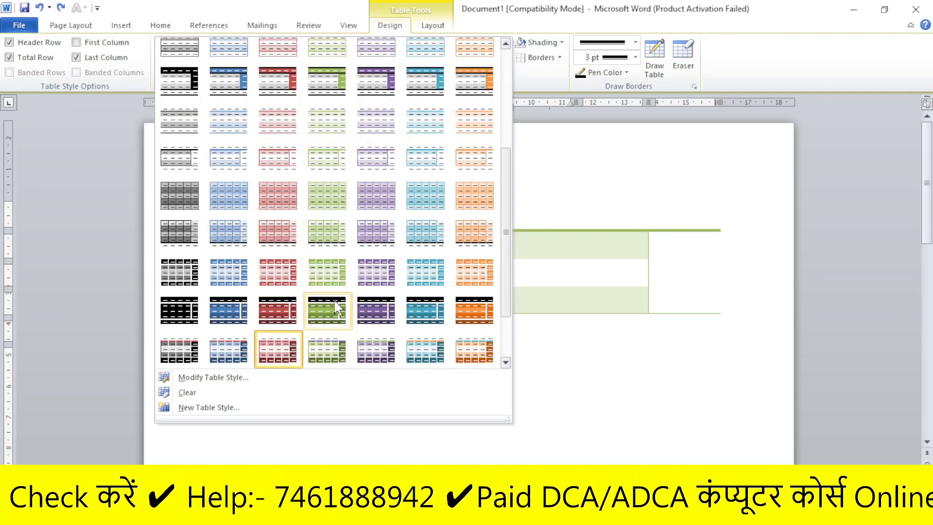
left_click(325, 271)
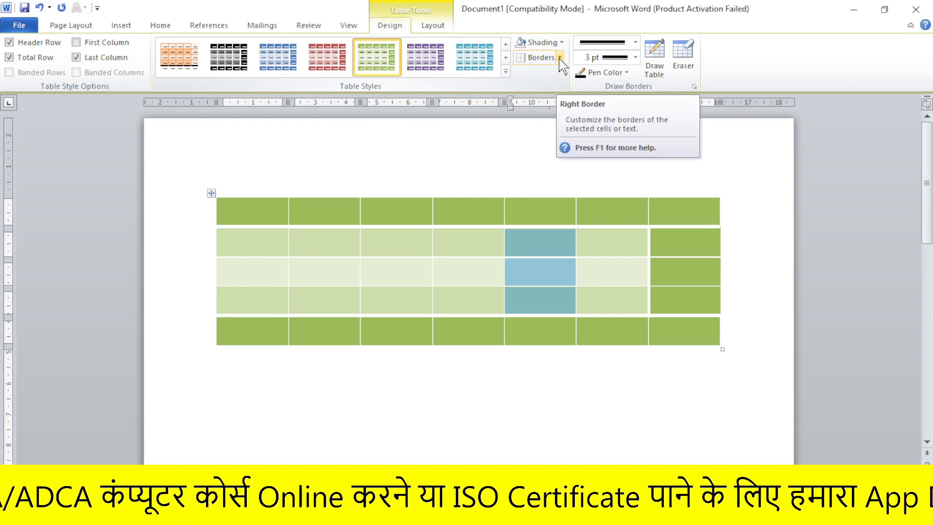
- Delete the green styled table and insert a new table with four columns and five rows
left_click(213, 194)
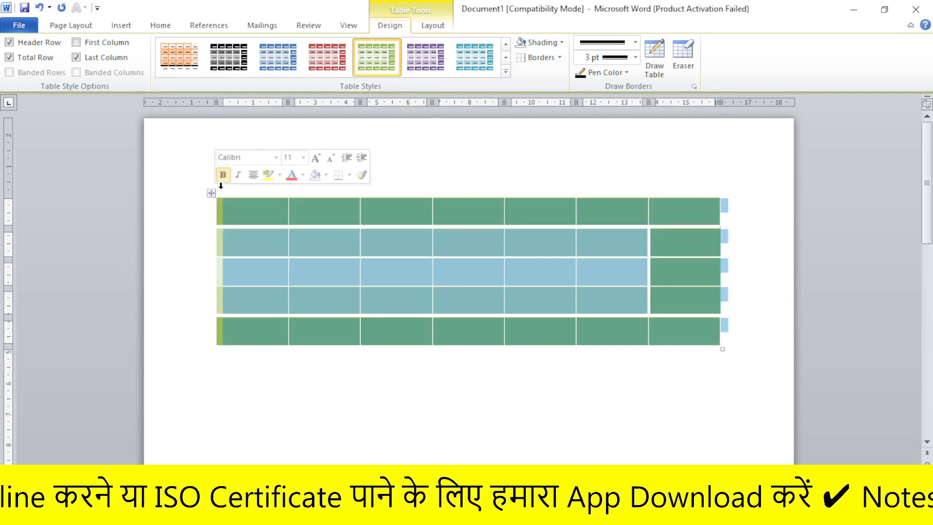
key("BackSpace")
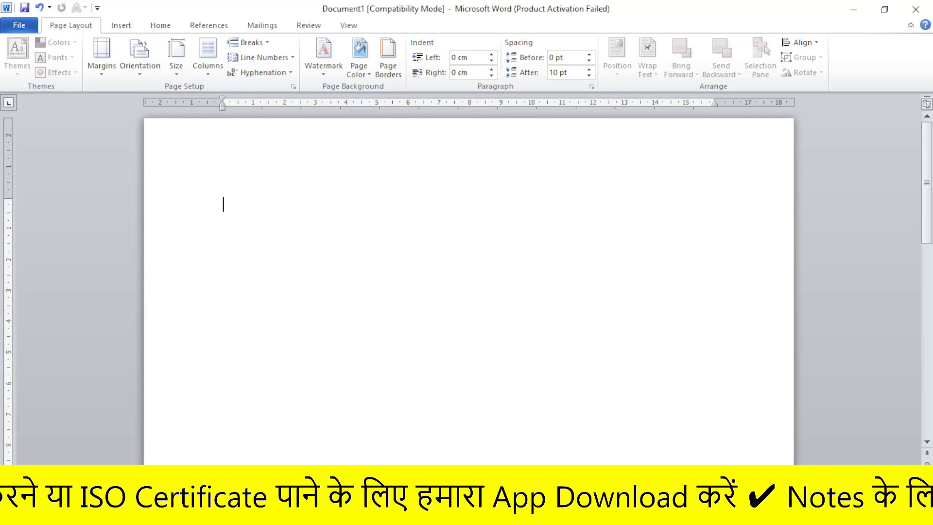
left_click(116, 26)
left_click(109, 54)
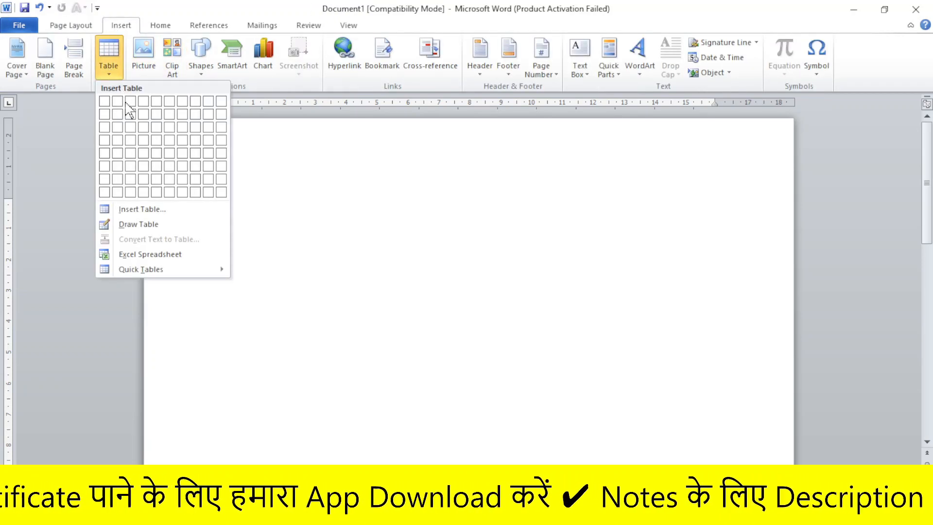
left_click(149, 152)
- Try a 3 pt bottom border on the new table's first cell and undo it
left_click(560, 58)
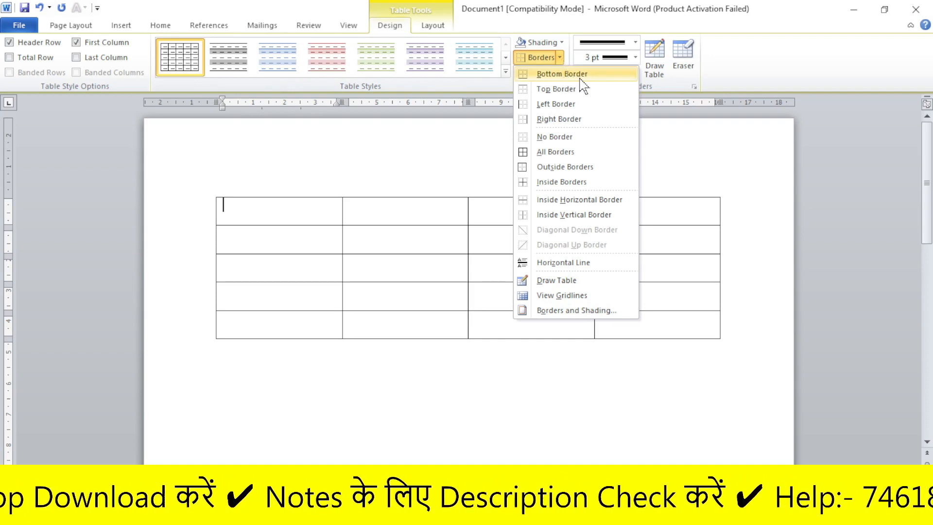
left_click(555, 76)
left_click(560, 58)
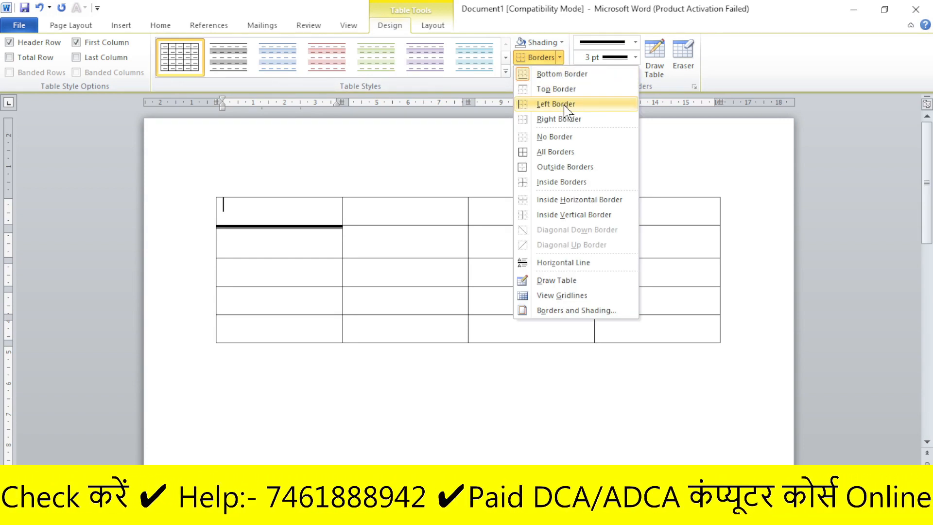
left_click(318, 164)
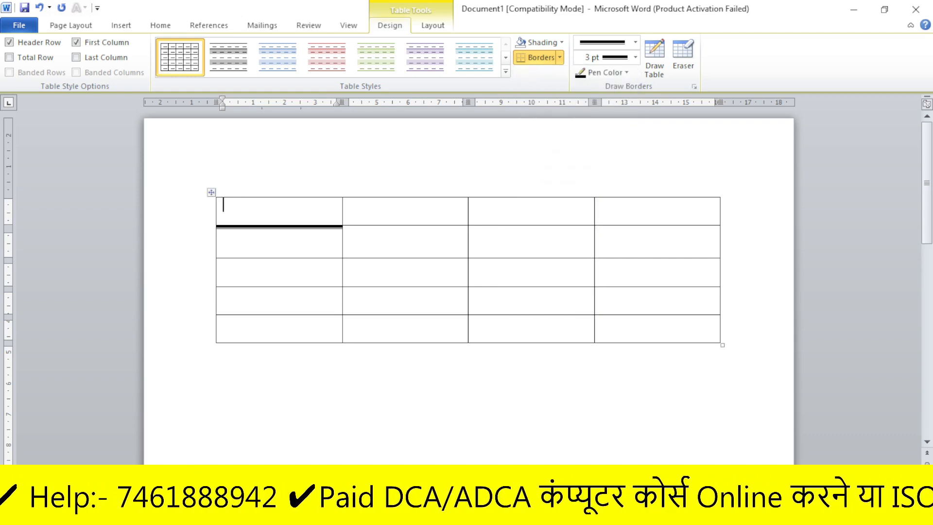
key("ctrl+z")
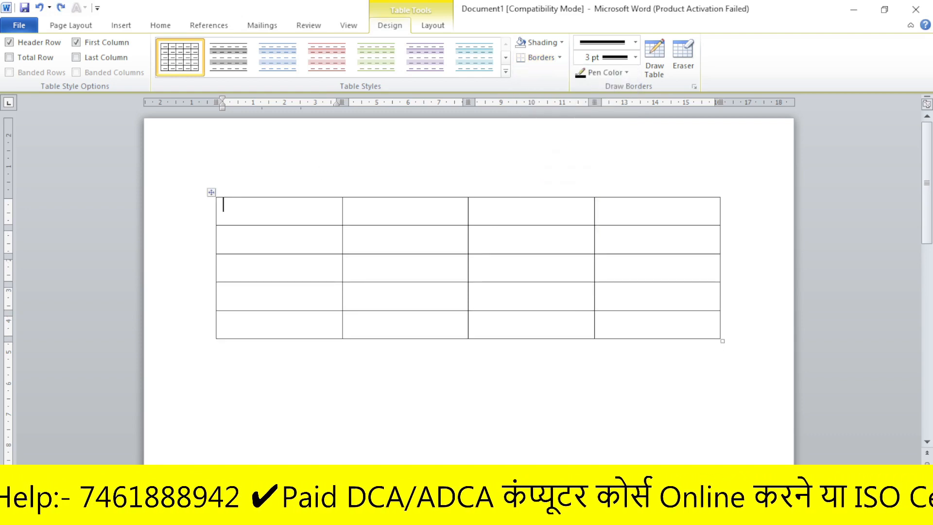
- Apply 3 pt bottom, top, left and right borders to the whole table
left_click(212, 192)
left_click(561, 57)
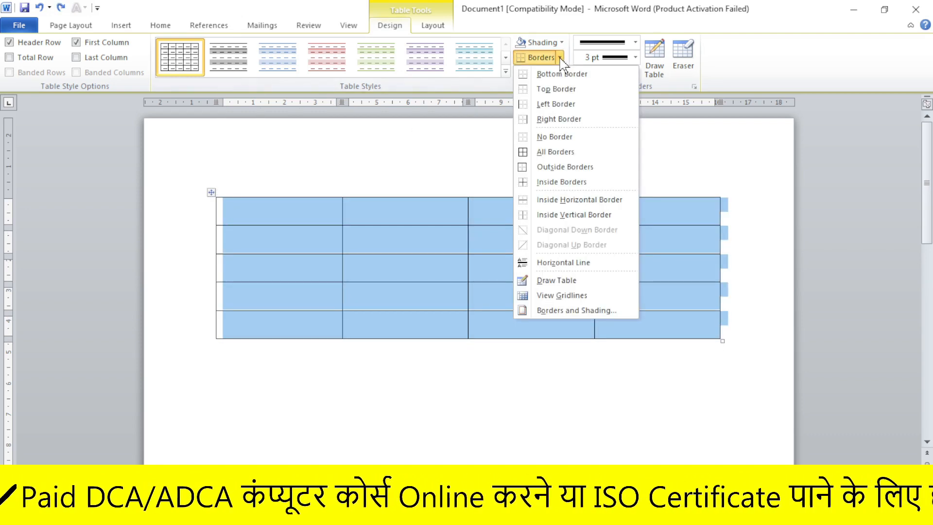
left_click(560, 74)
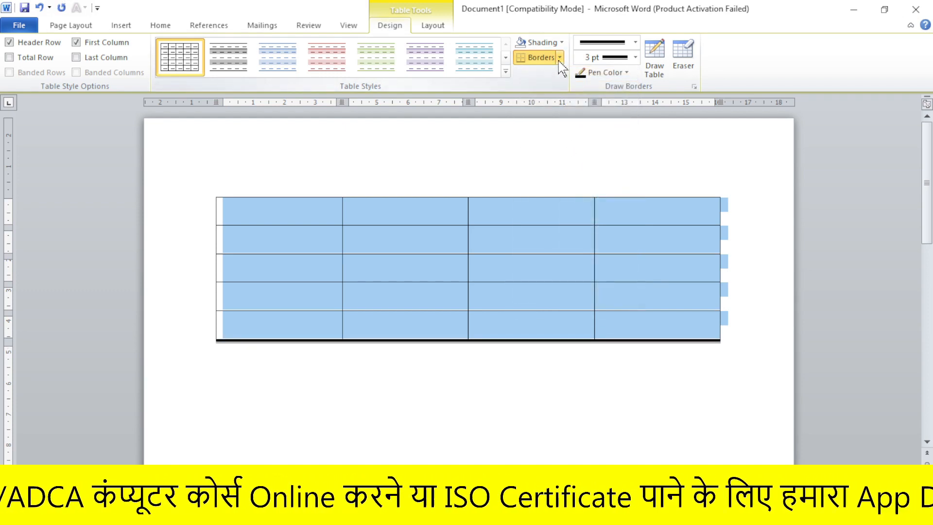
left_click(561, 58)
left_click(558, 90)
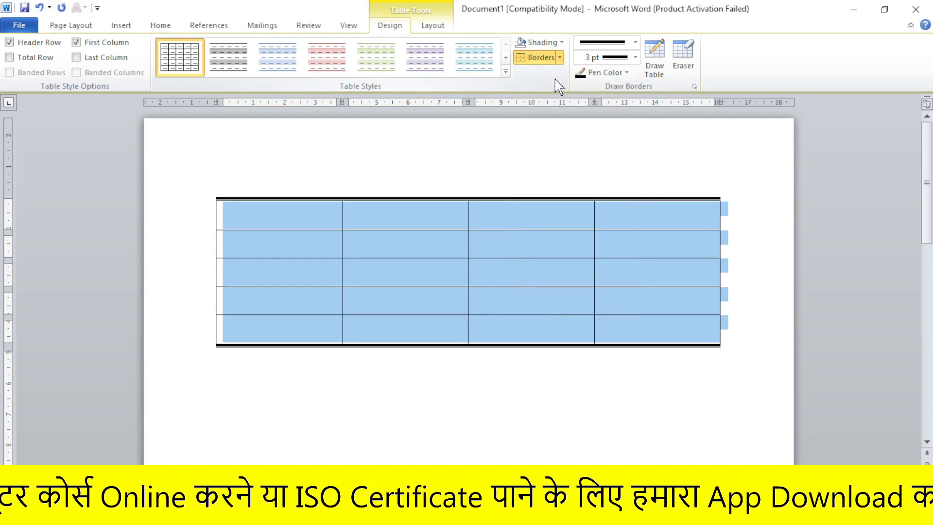
left_click(560, 57)
left_click(557, 103)
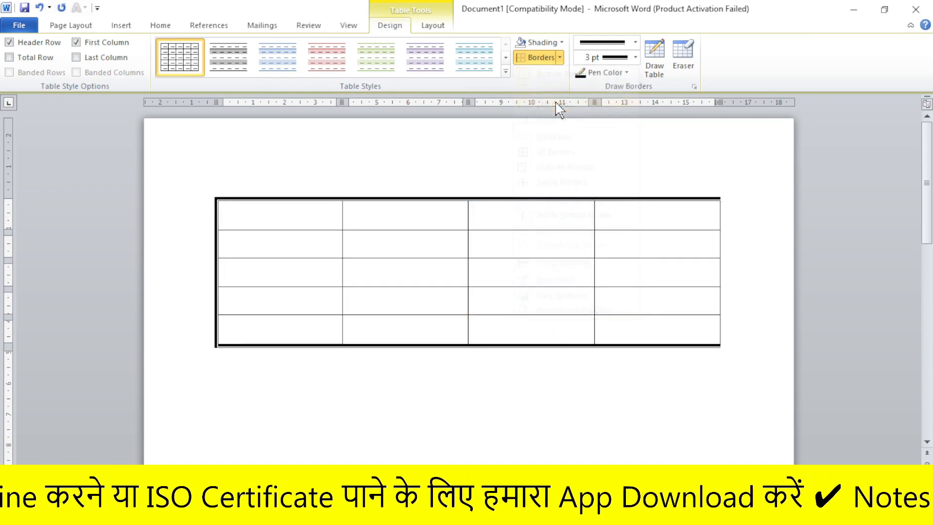
left_click(560, 57)
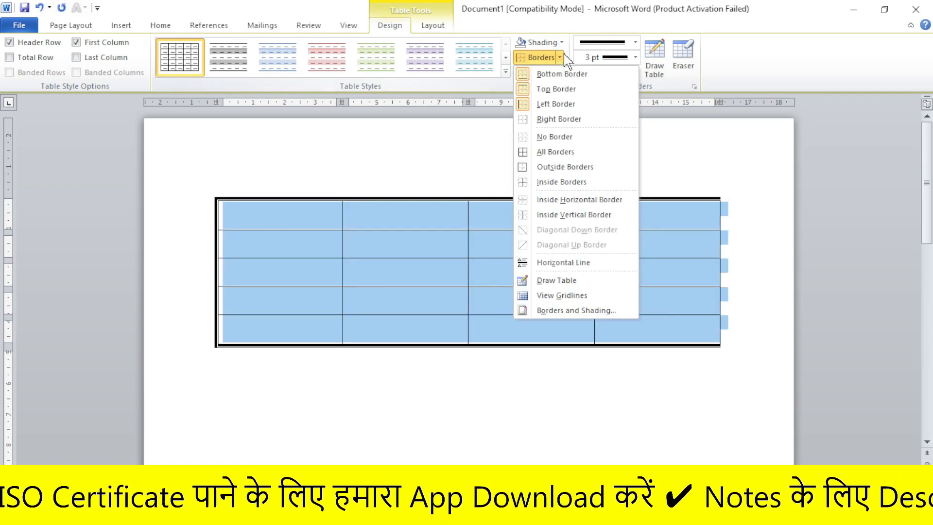
left_click(559, 120)
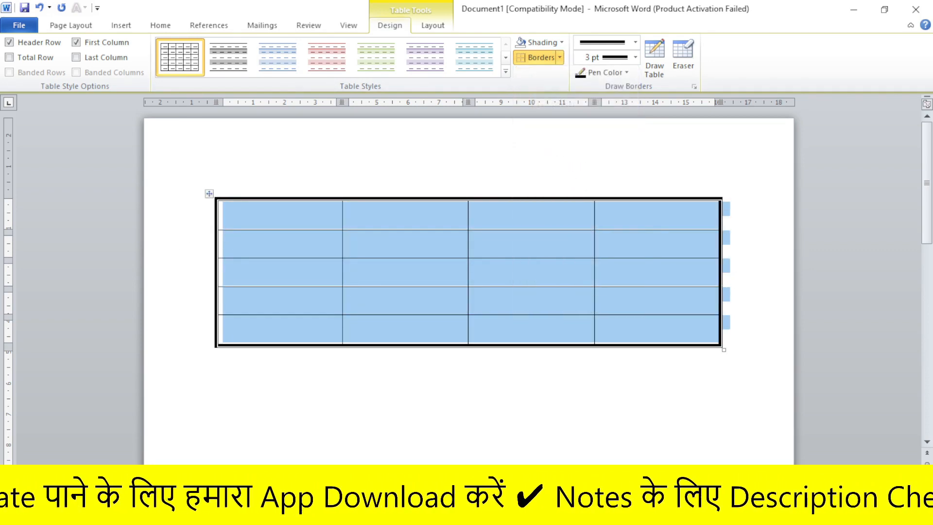
- Apply the All Borders option to the whole table and deselect it
left_click(560, 58)
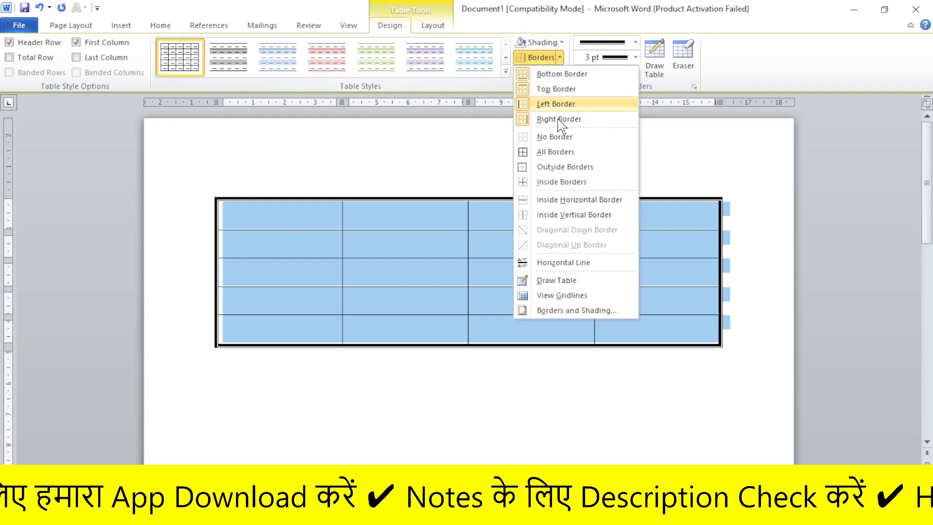
left_click(563, 153)
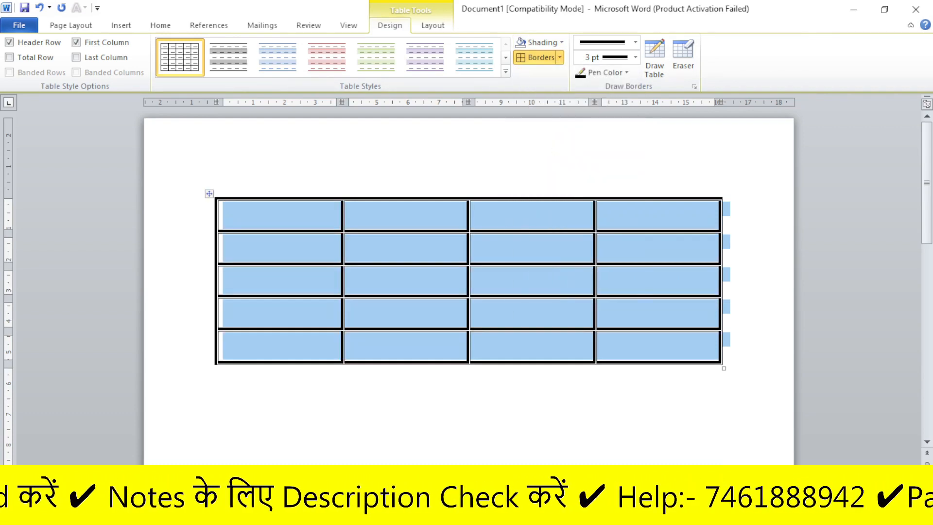
left_click(454, 412)
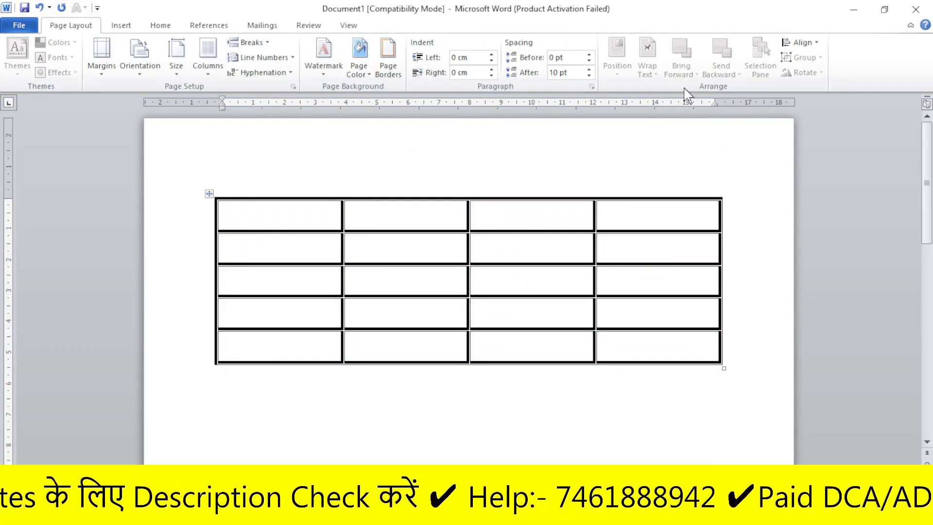
- Remove every border from the whole table with the No Border option
left_click(209, 193)
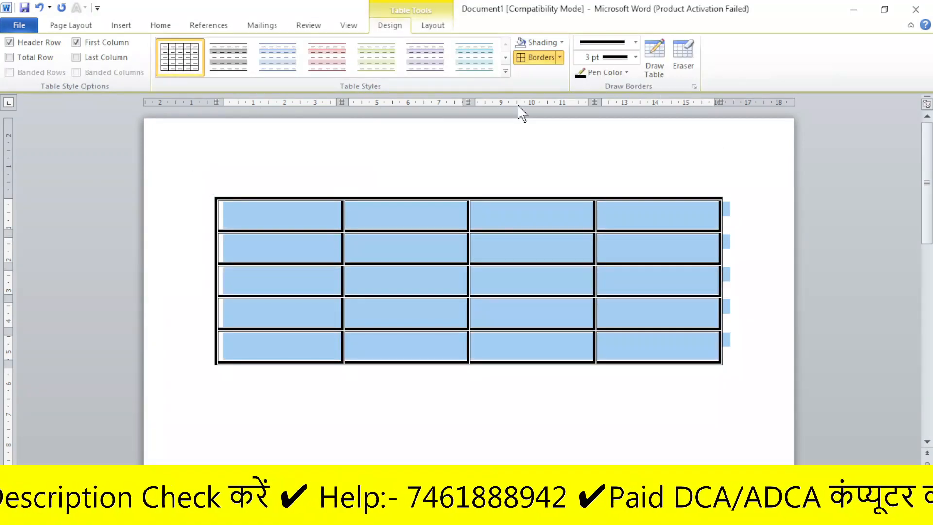
left_click(560, 58)
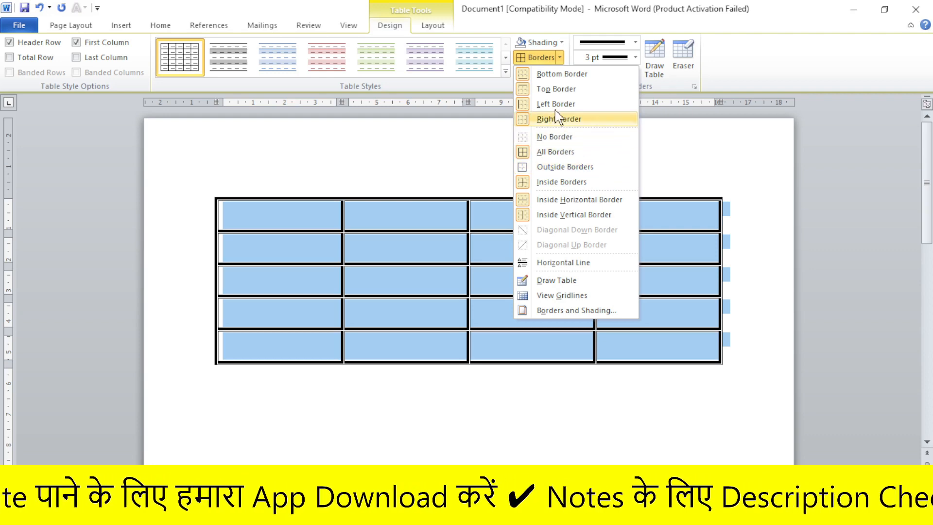
left_click(559, 137)
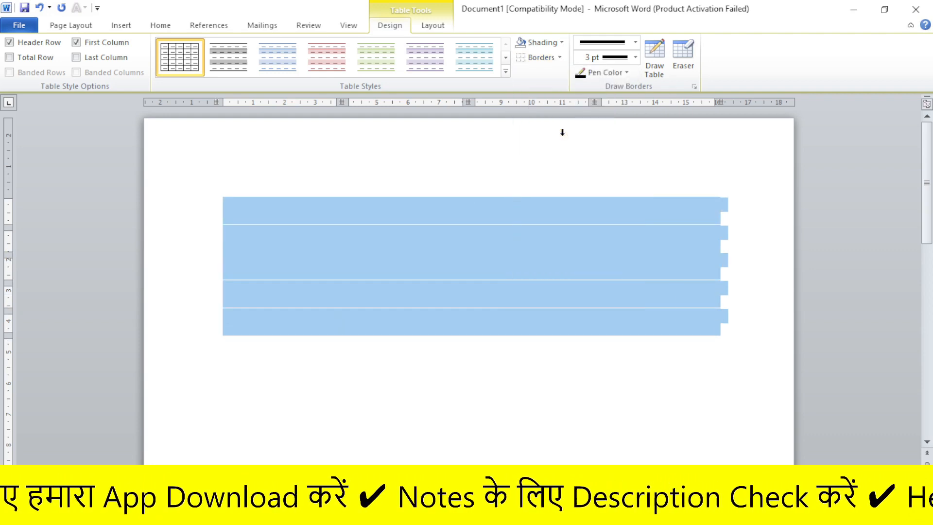
left_click(456, 166)
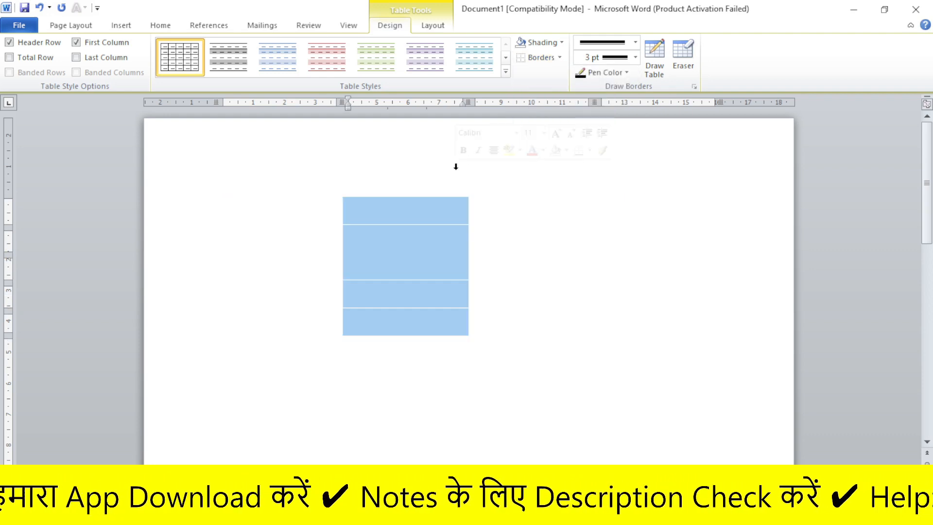
- Apply the Outside Borders option to the table's second column with the 3 pt line
left_click(560, 58)
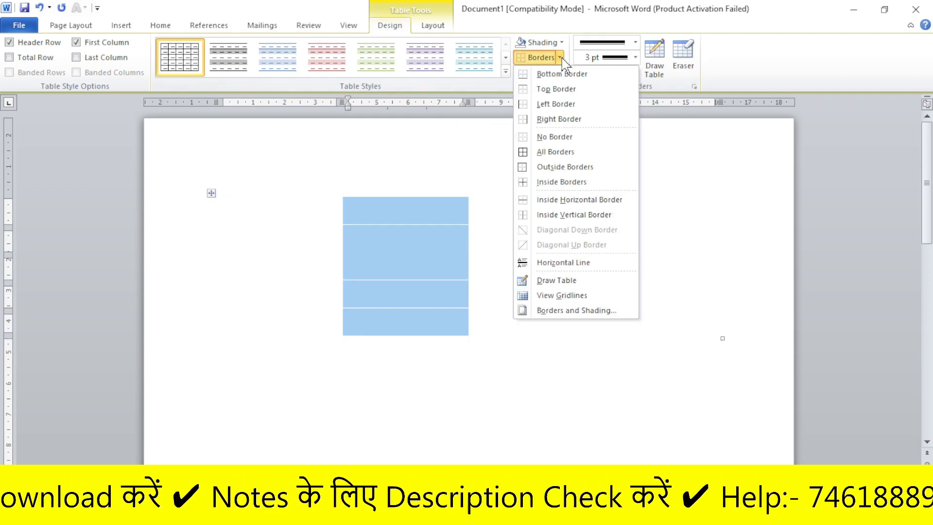
left_click(572, 168)
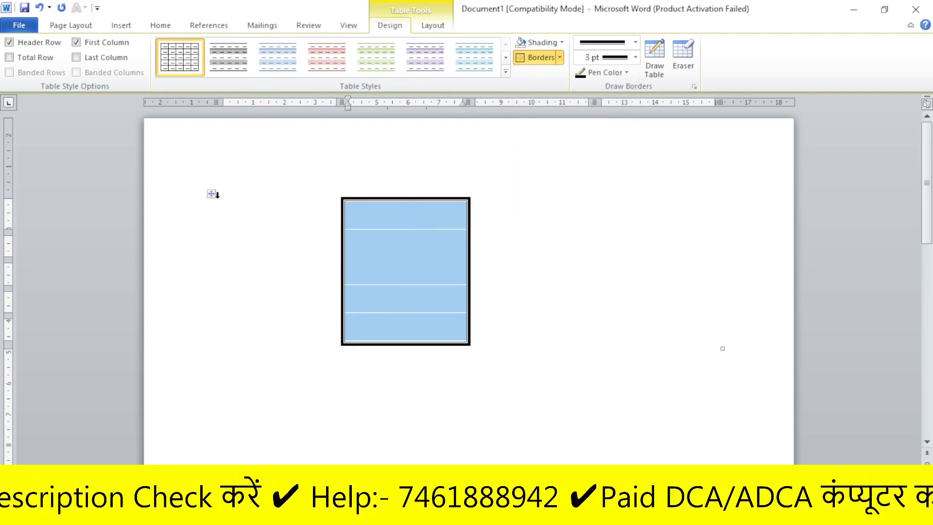
- Delete the whole table and insert a new one with six columns and five rows
left_click(212, 195)
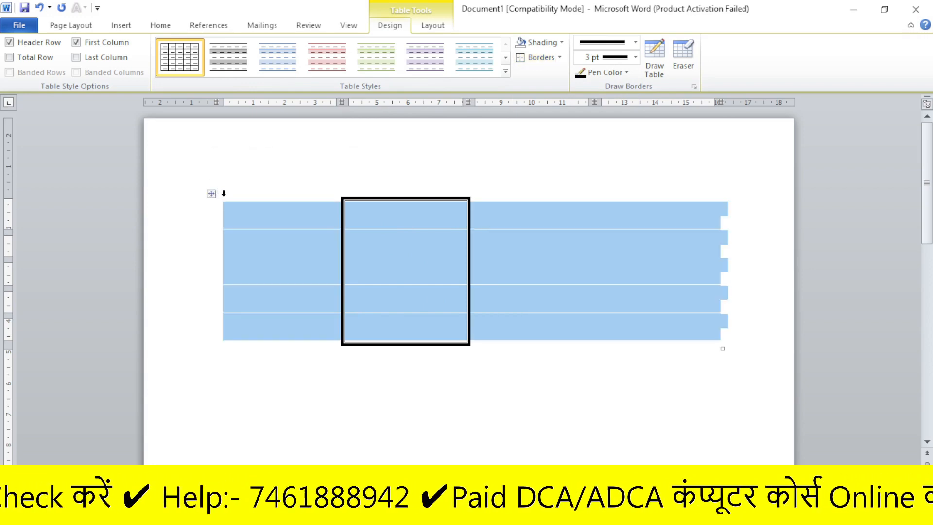
key("BackSpace")
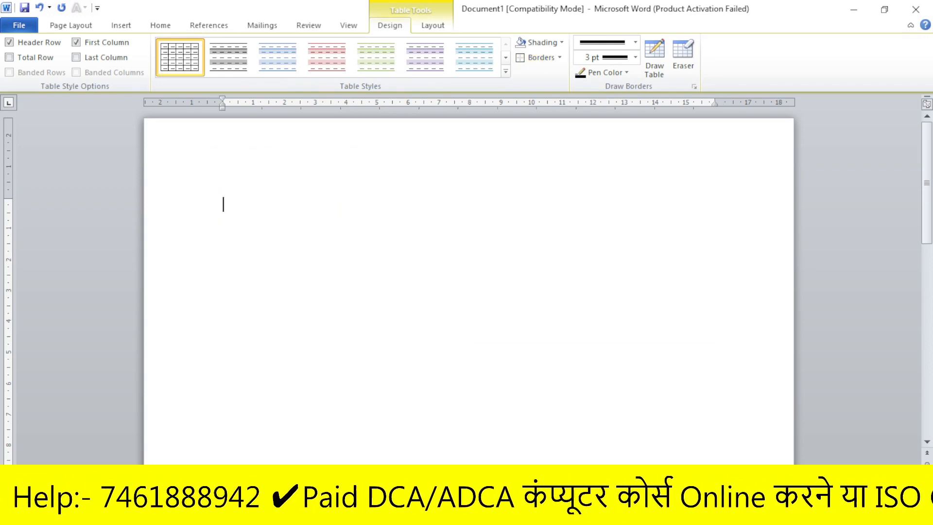
left_click(121, 25)
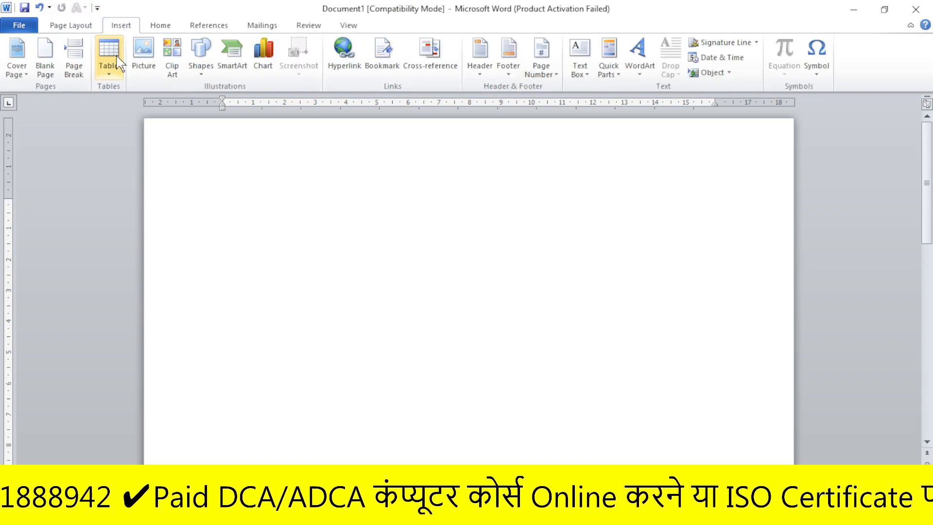
left_click(109, 56)
left_click(165, 158)
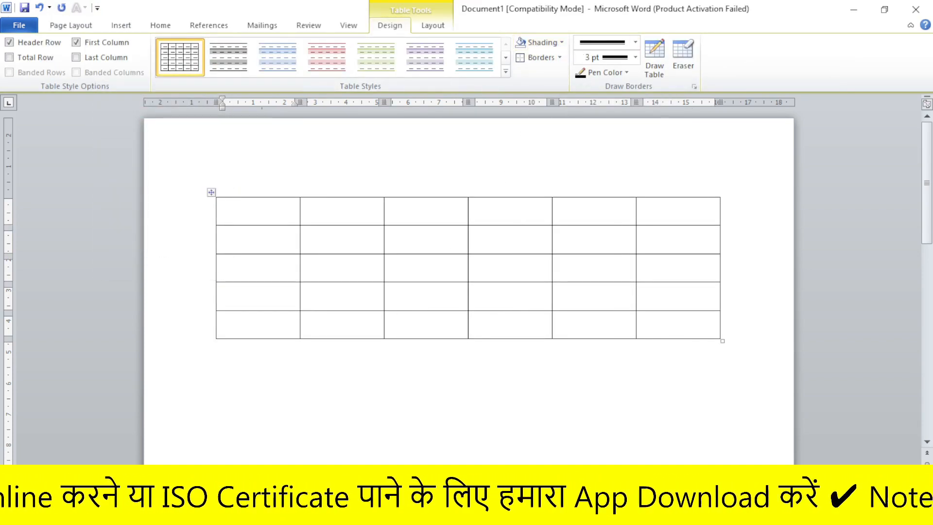
- Shade the second cell of the first row in the standard red
left_click(542, 42)
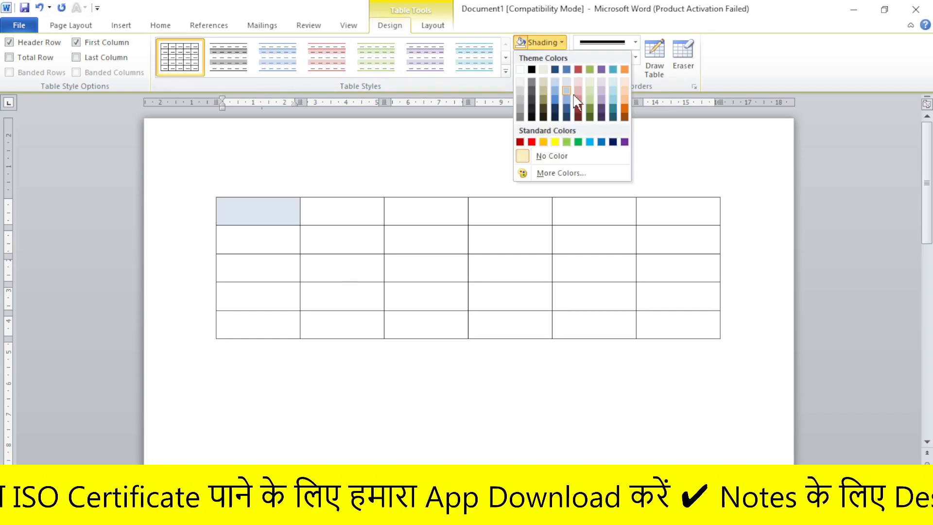
key("Escape")
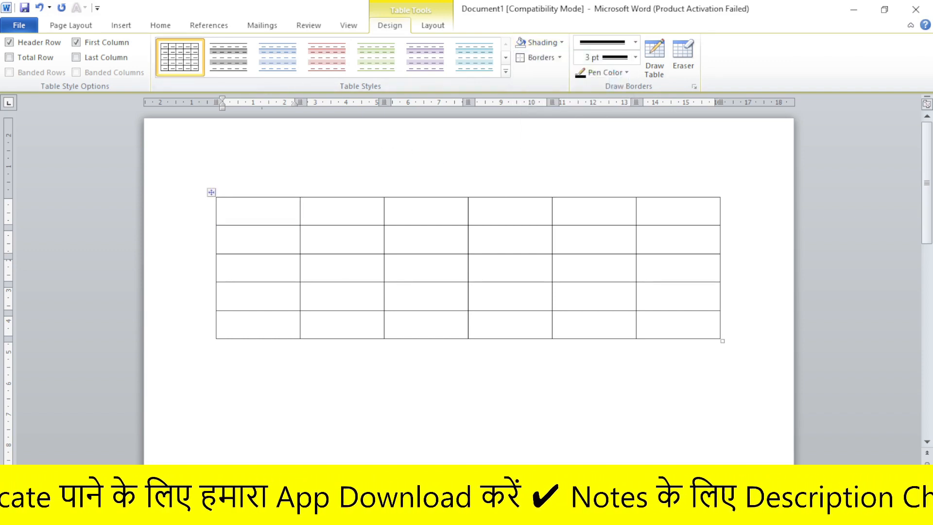
left_click(562, 43)
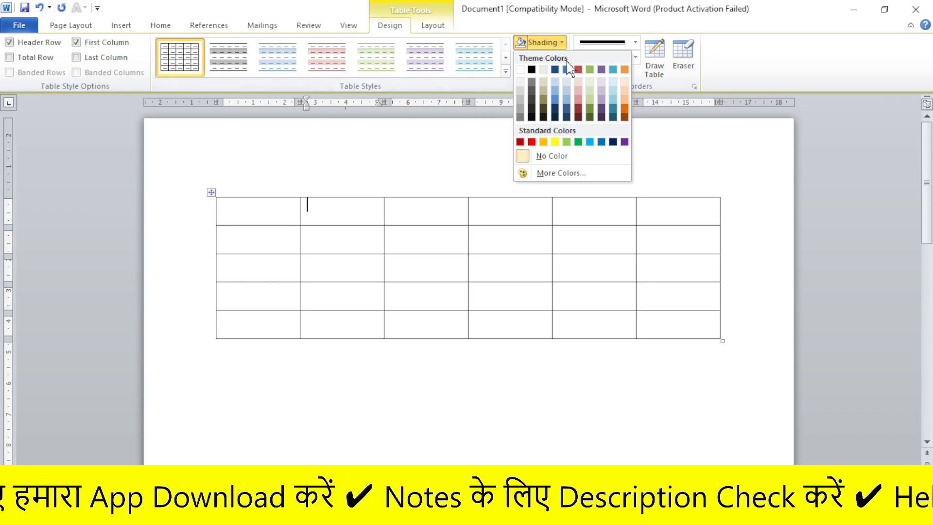
left_click(532, 142)
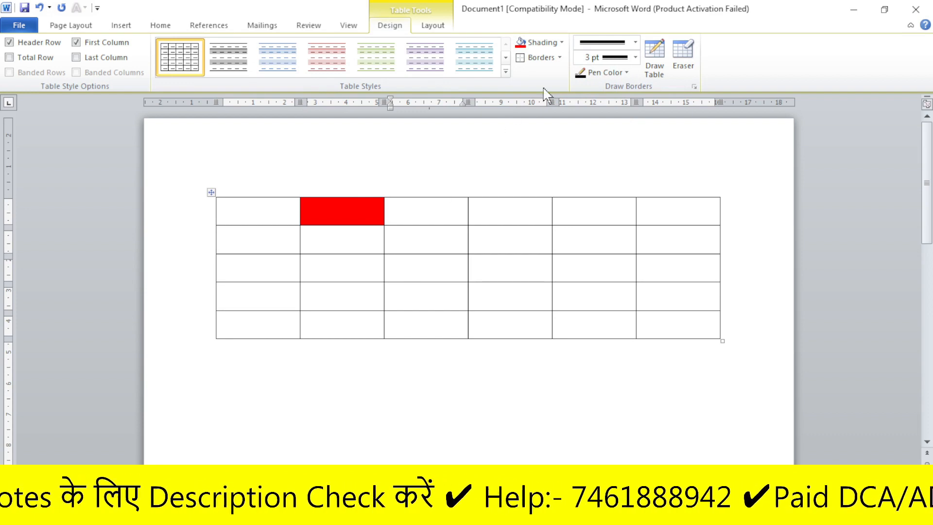
- Shade the third cell of the third row dark blue and replace it with the custom colour RGB 76, 20, 73
left_click(565, 44)
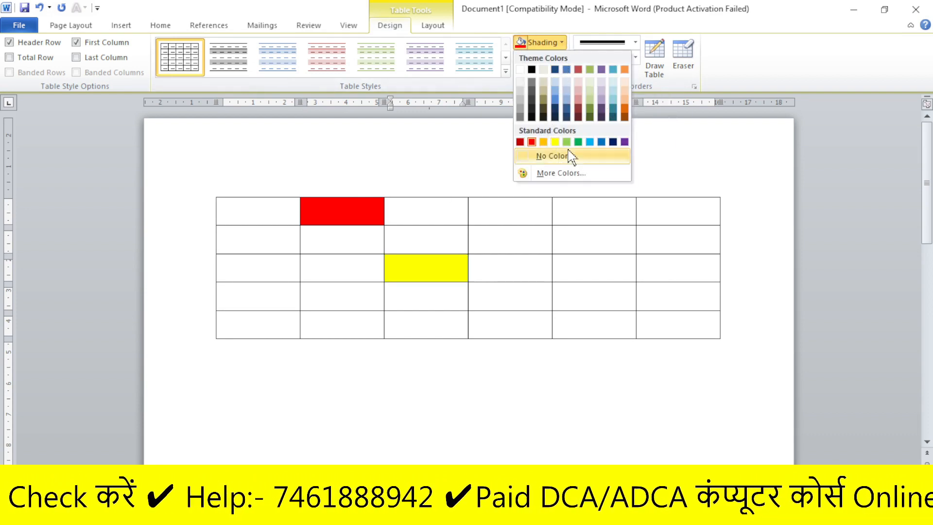
left_click(612, 143)
left_click(563, 43)
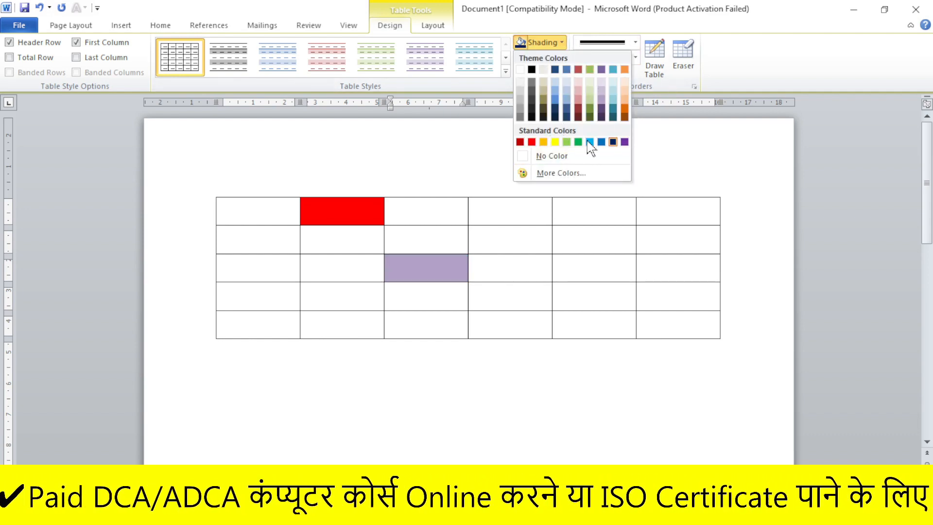
left_click(559, 174)
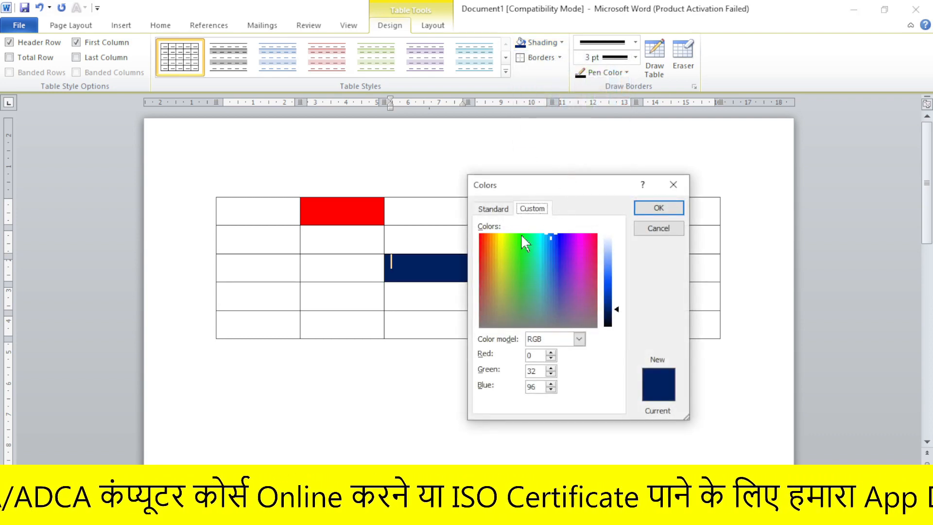
left_click(552, 266)
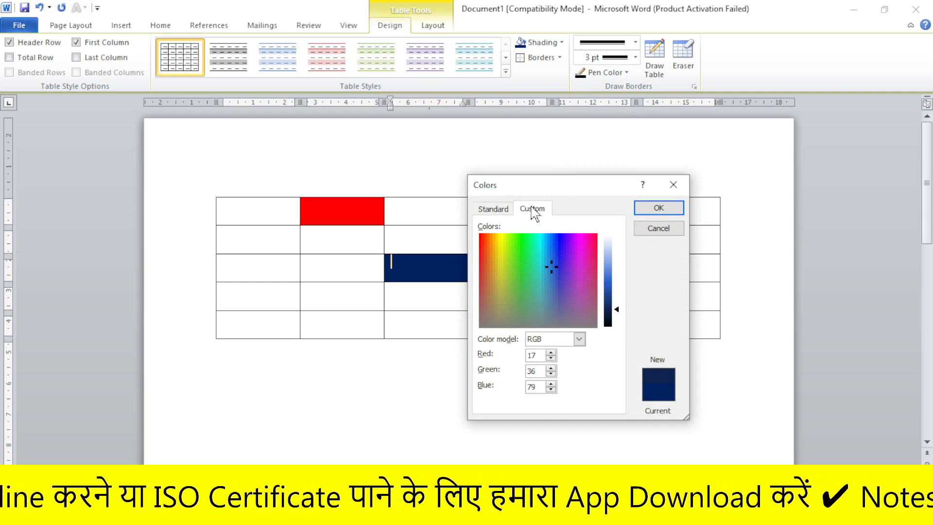
left_click(574, 272)
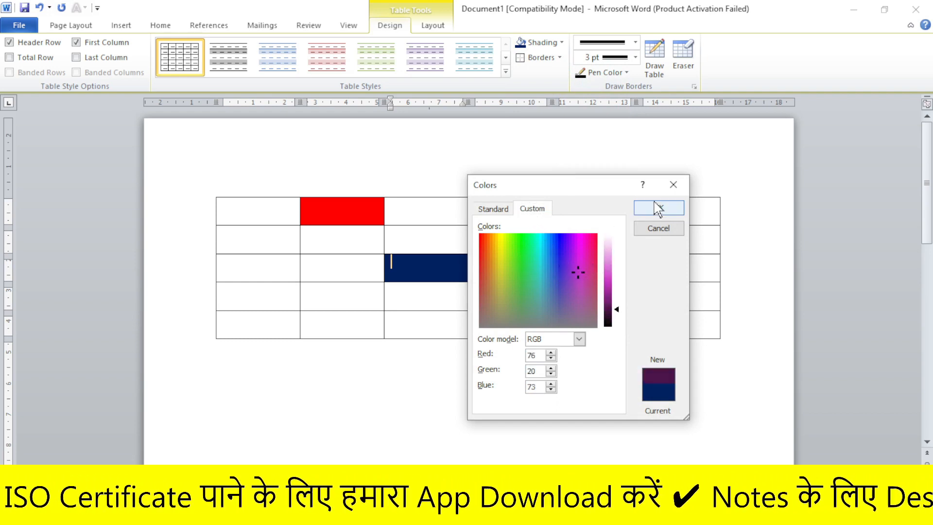
left_click(659, 208)
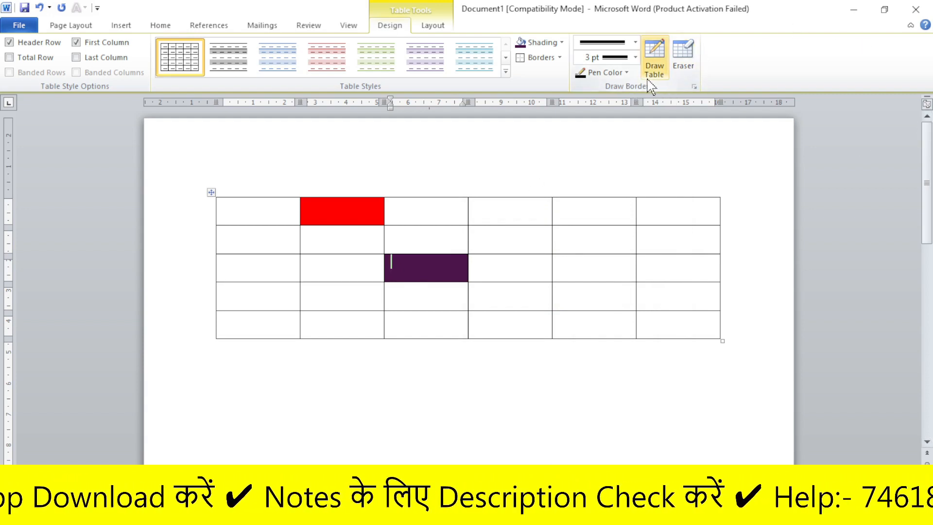
- Draw a single-cell 3 pt table above the shaded table and review the available line styles and line weights
left_click(659, 58)
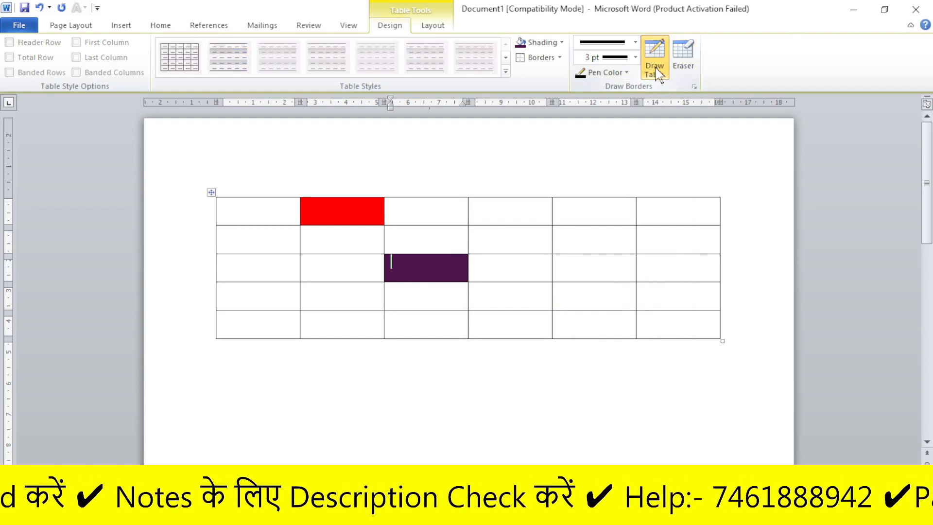
left_click_drag(493, 138, 667, 195)
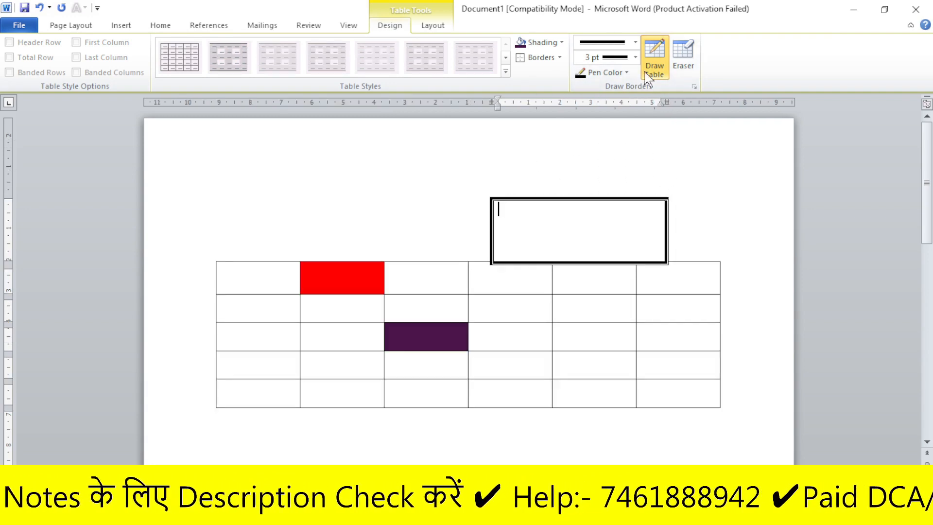
left_click(635, 42)
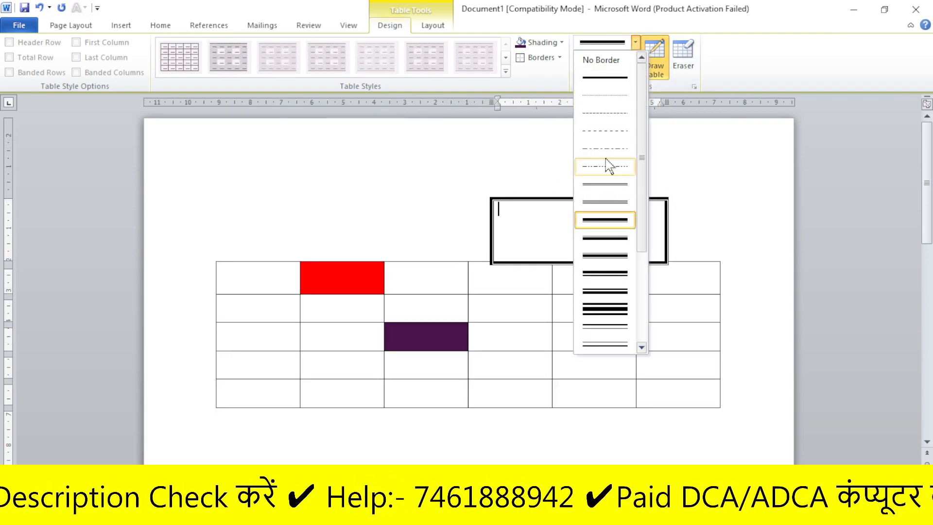
left_click(696, 166)
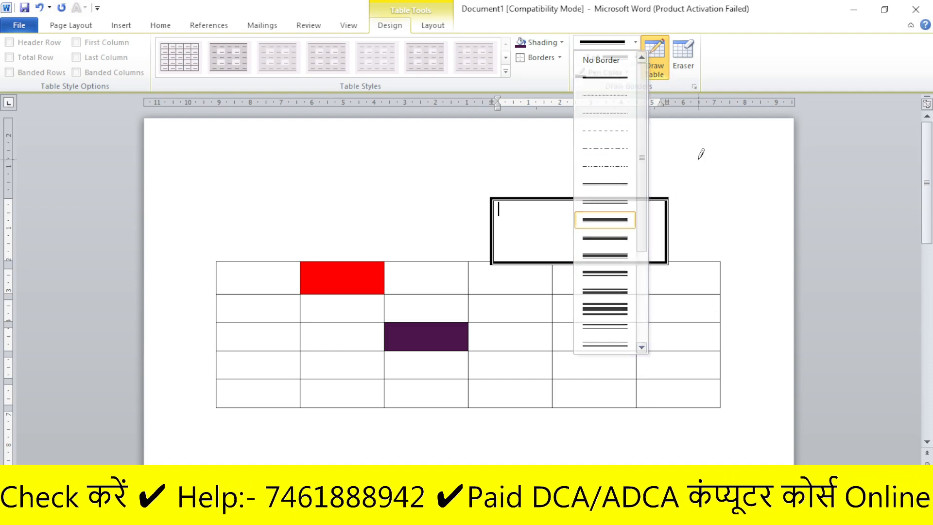
left_click(636, 58)
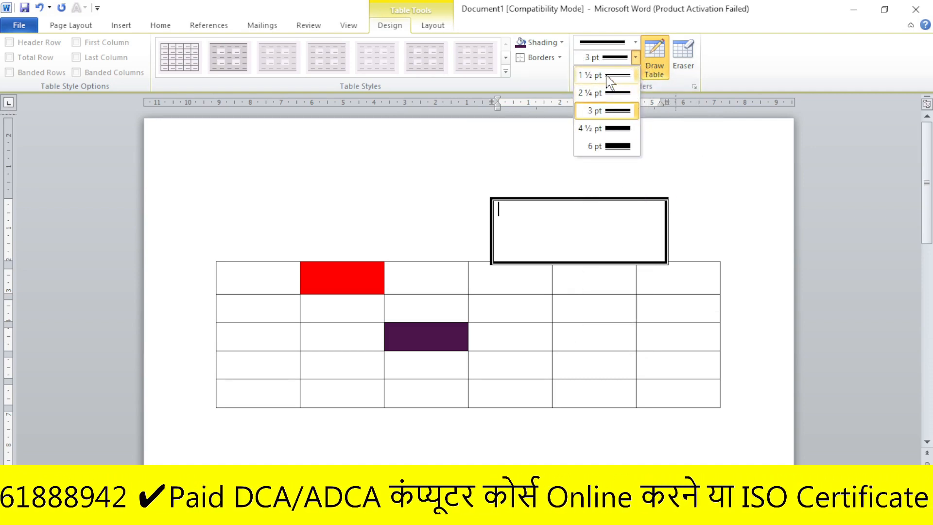
left_click(696, 147)
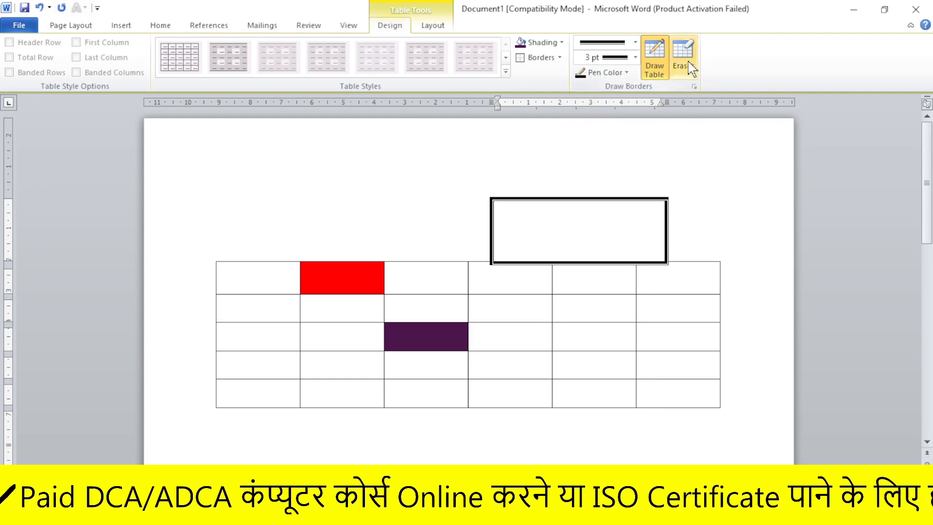
- Erase the drawn single-cell table above the shaded table with the Eraser
left_click(684, 62)
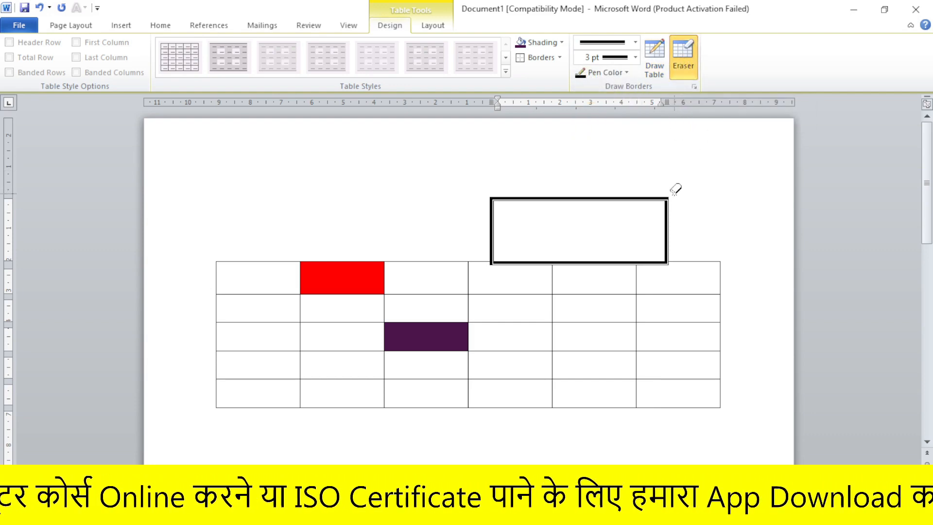
mouse_move(673, 194)
left_mouse_down()
mouse_move(548, 198)
mouse_move(491, 229)
mouse_move(501, 253)
left_mouse_up()
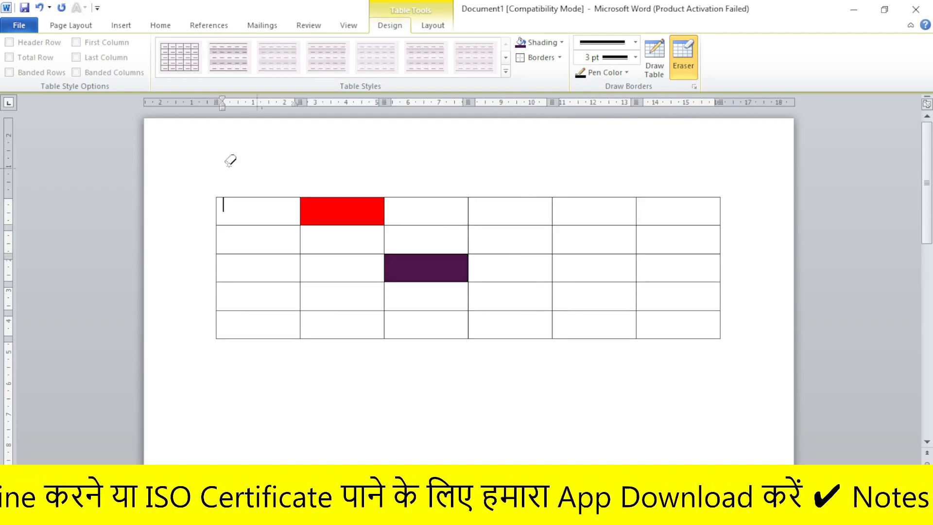